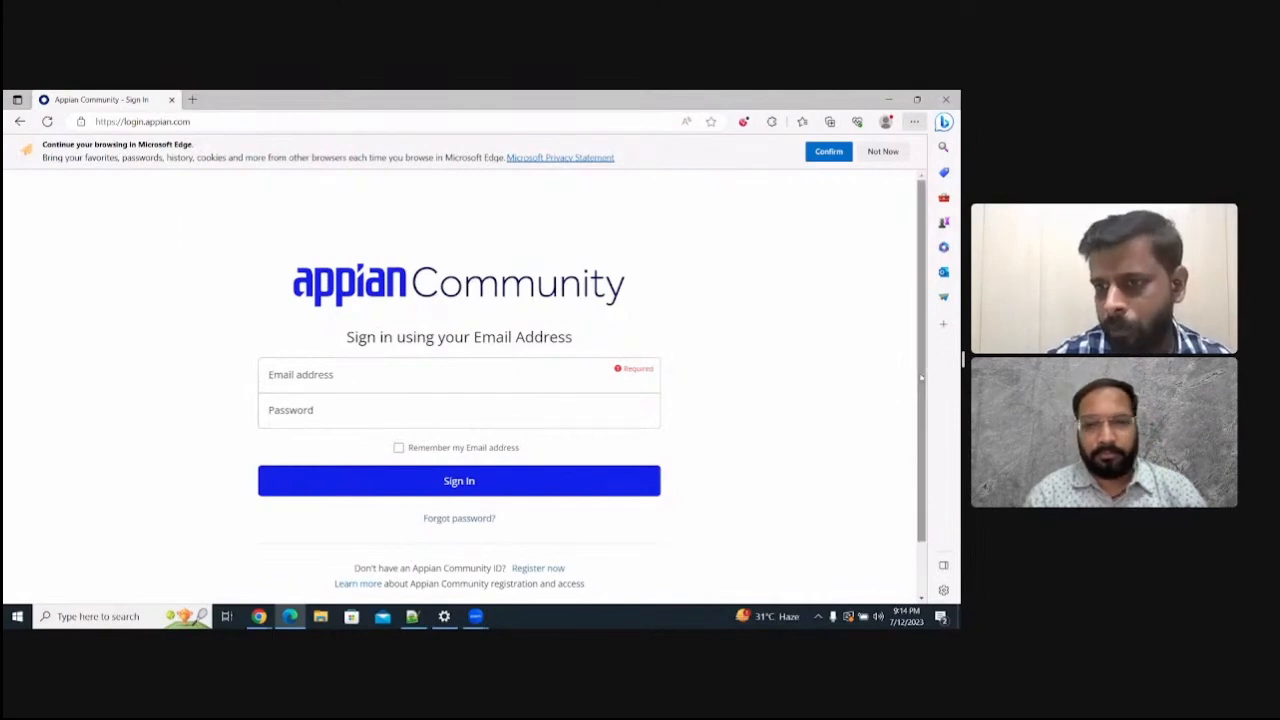
- Open the Appian Community registration form and review its required fields, consent statement and terms
scroll(910, 390, down, 1)
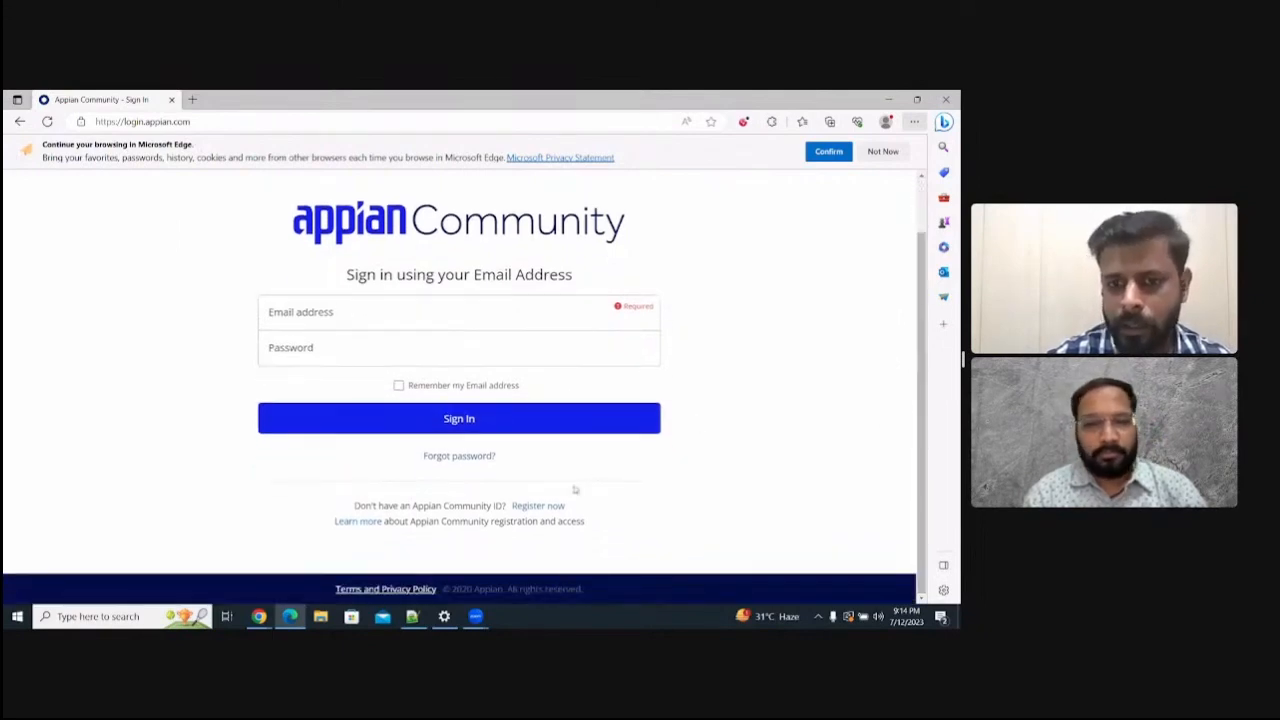
click(308, 323)
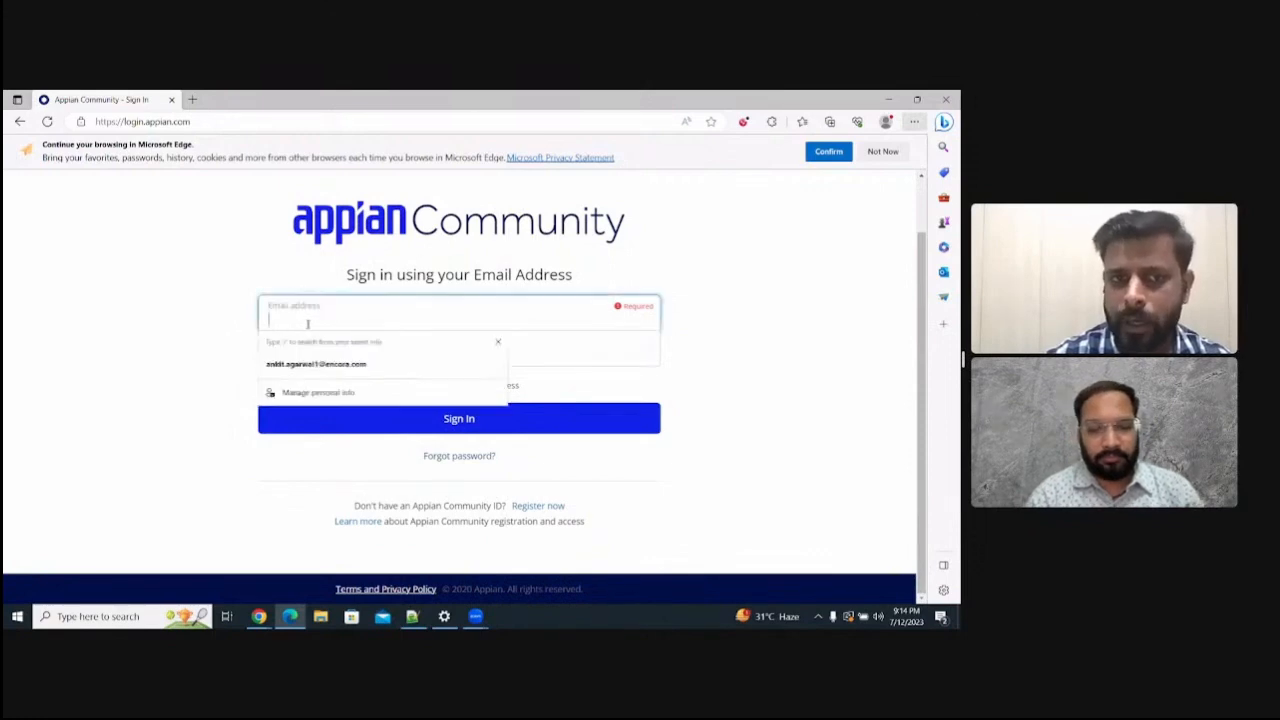
click(214, 323)
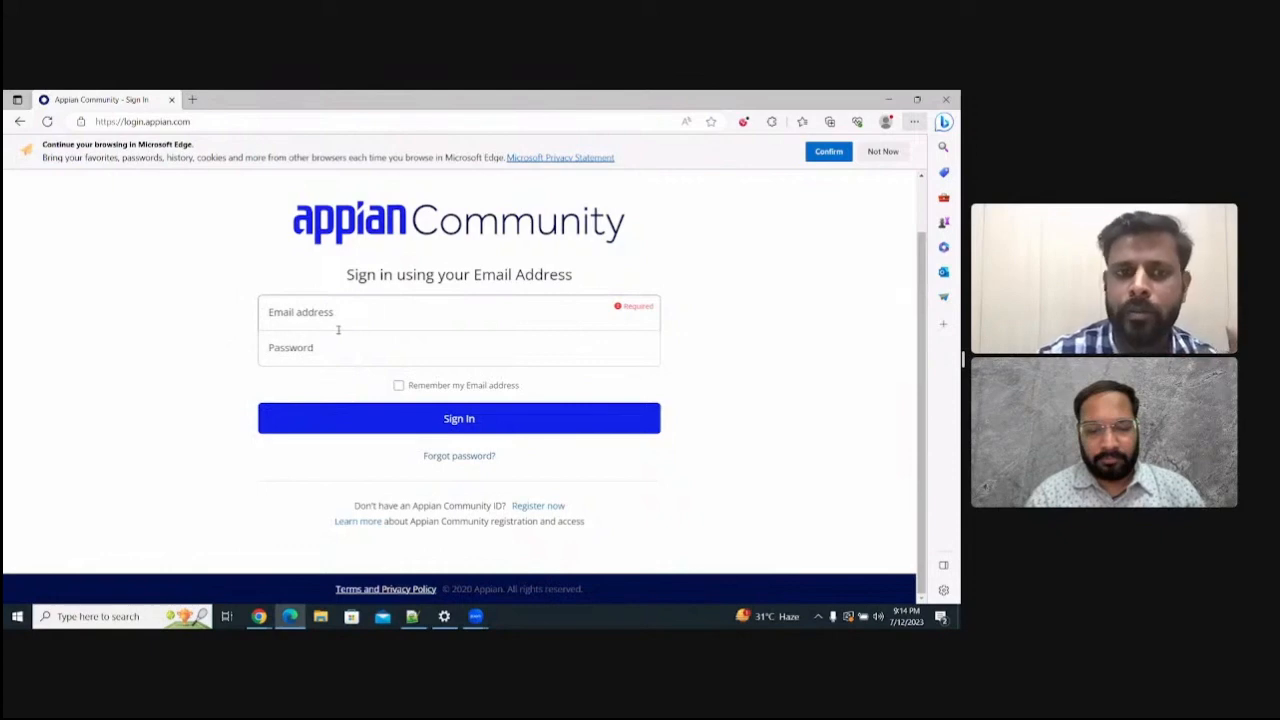
click(538, 506)
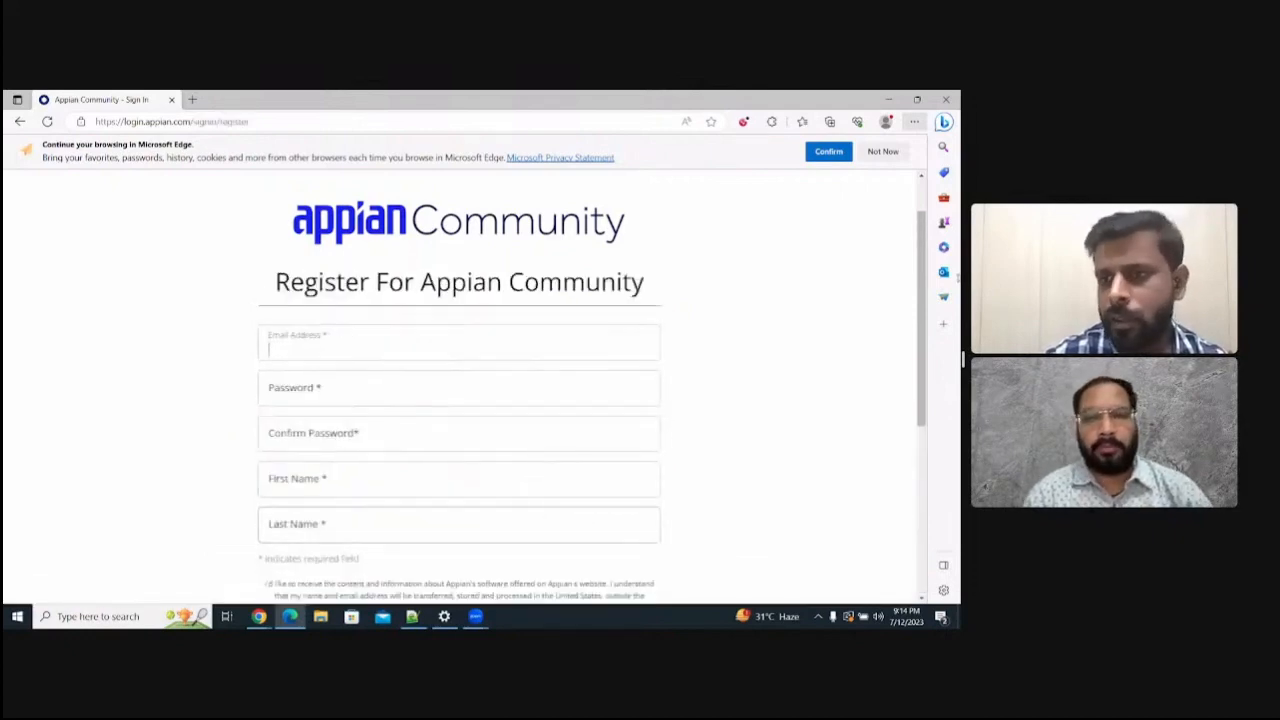
drag(929, 317, 931, 343)
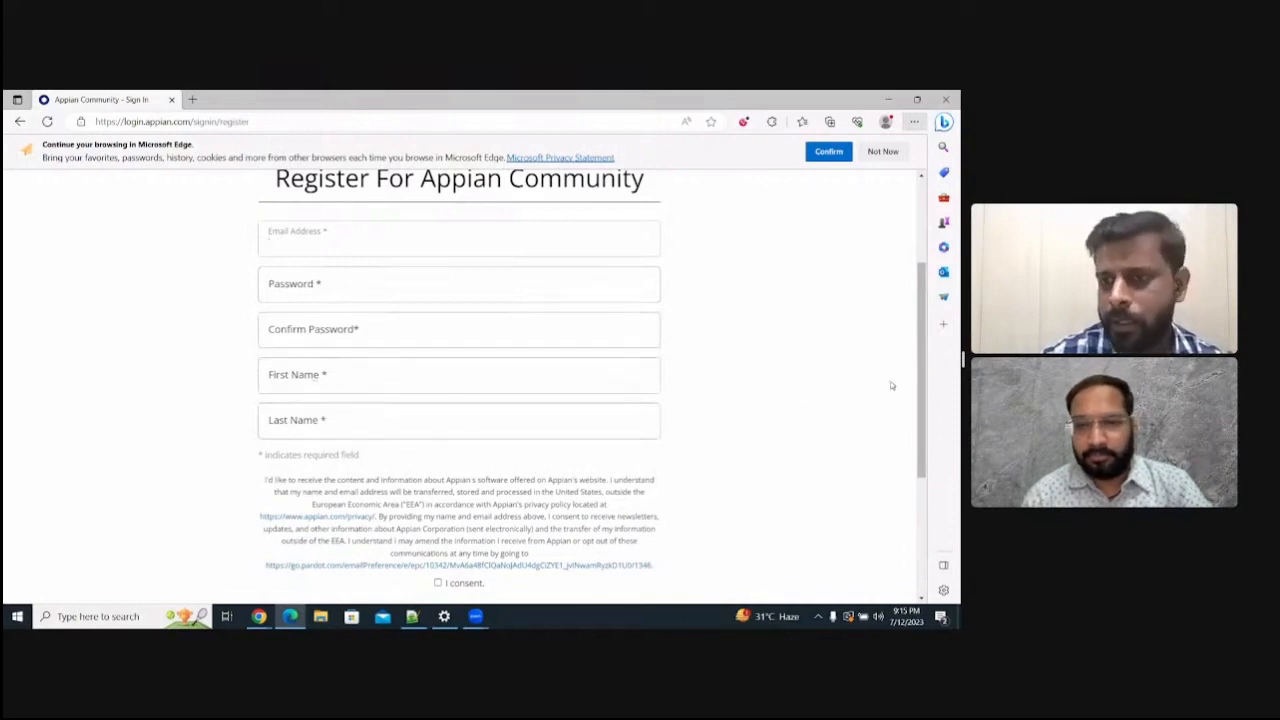
drag(919, 412, 919, 530)
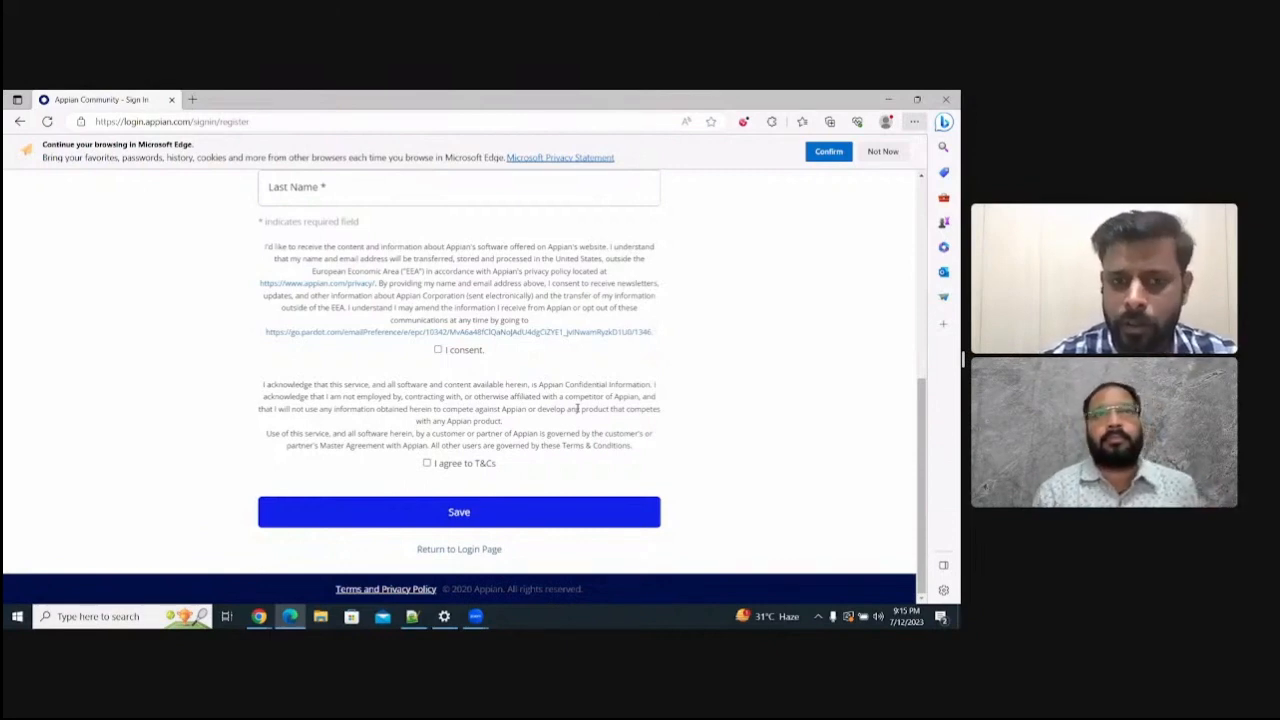
- Switch to the Appian Community user profile in Chrome and open an enlarged view of the Community Edition site request form
key(alt+Tab)
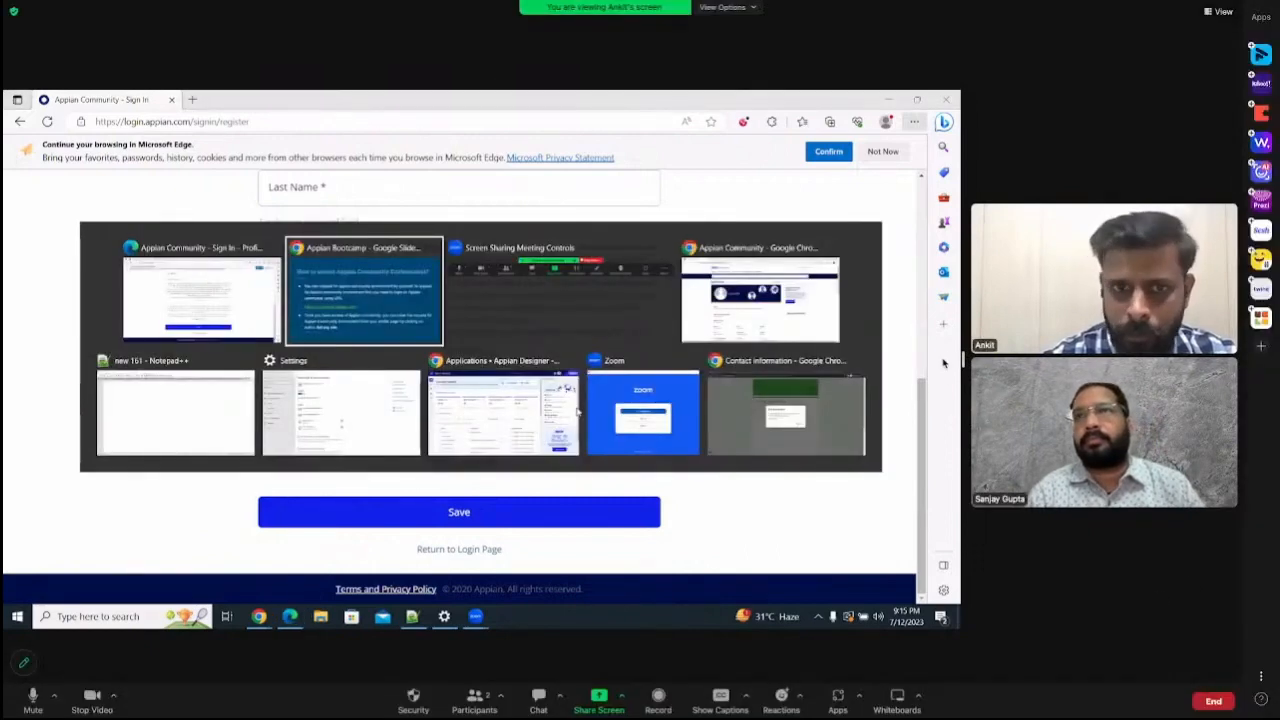
drag(962, 356, 1073, 362)
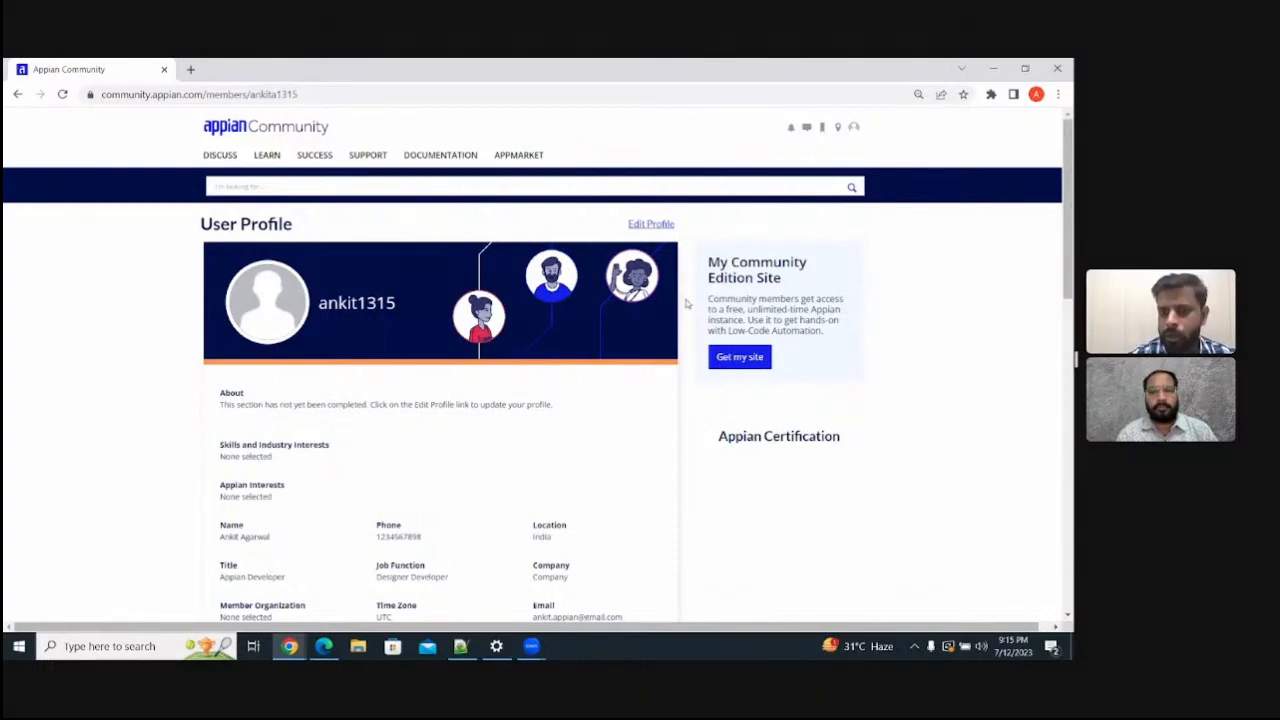
click(742, 360)
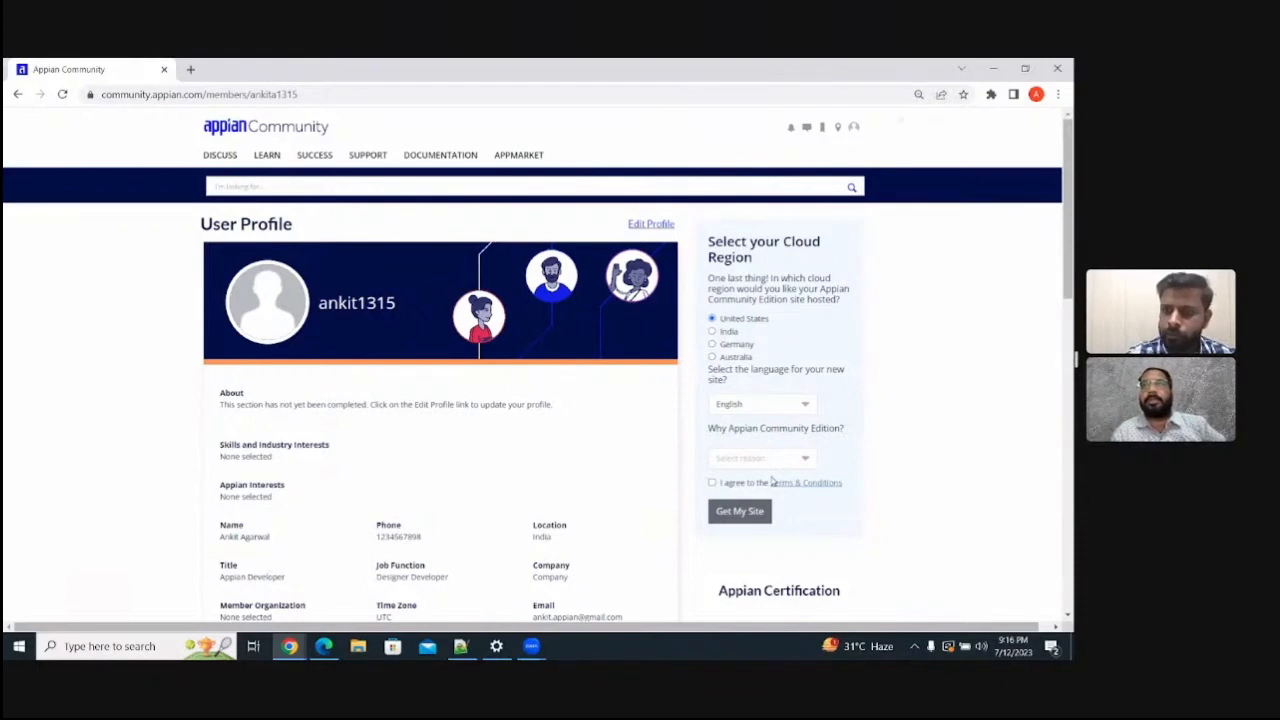
key(ctrl+plus)
key(ctrl+plus)
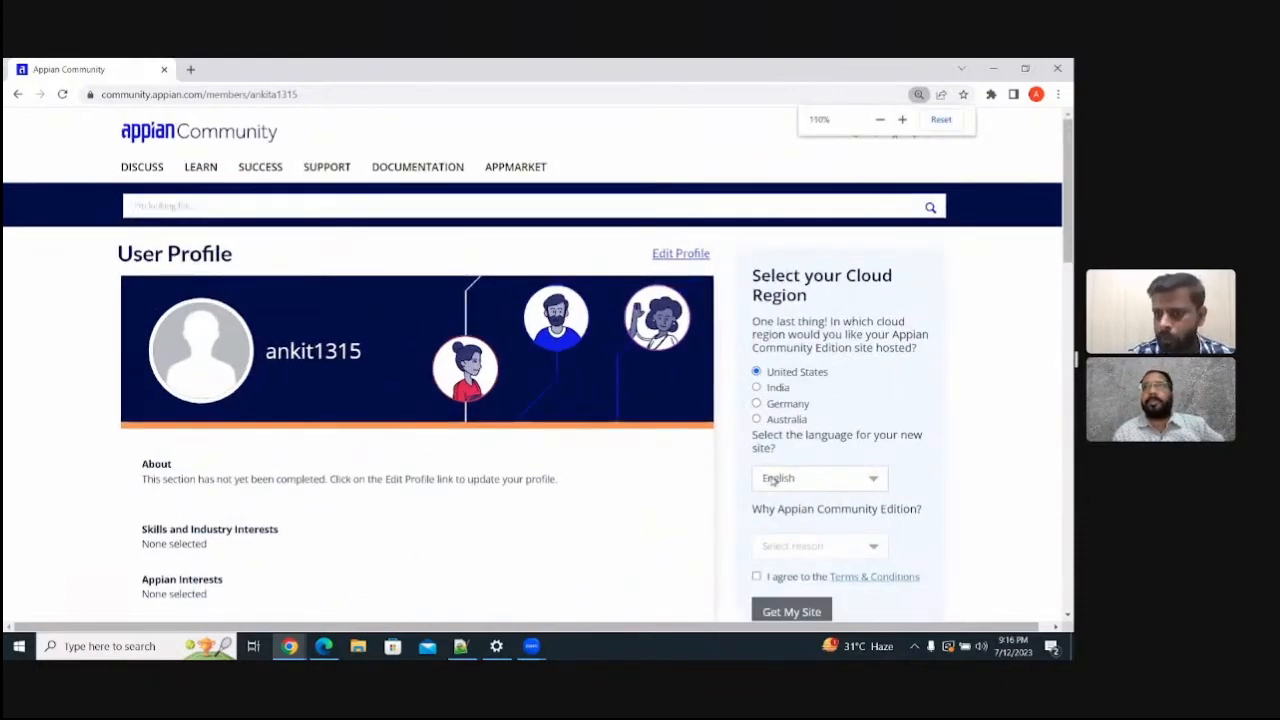
key(ctrl+plus)
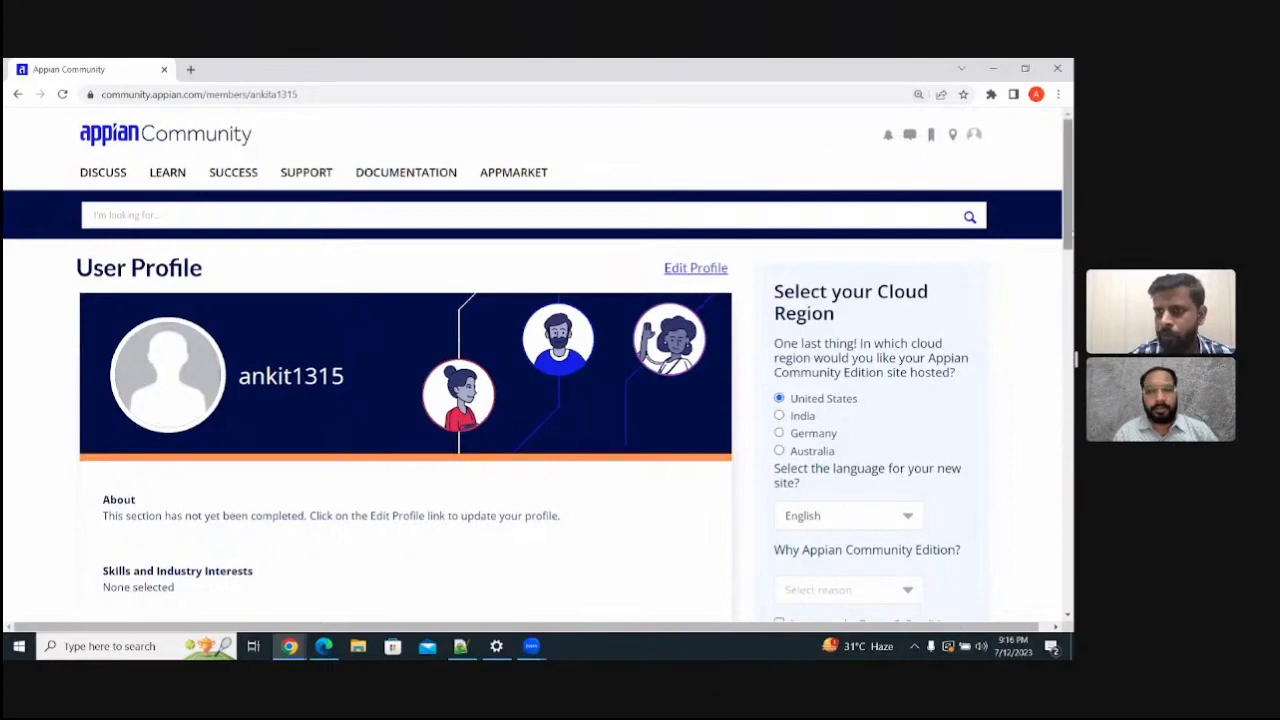
mouse_move(1071, 229)
mouse_down()
mouse_move(1071, 266)
mouse_move(1071, 245)
mouse_up()
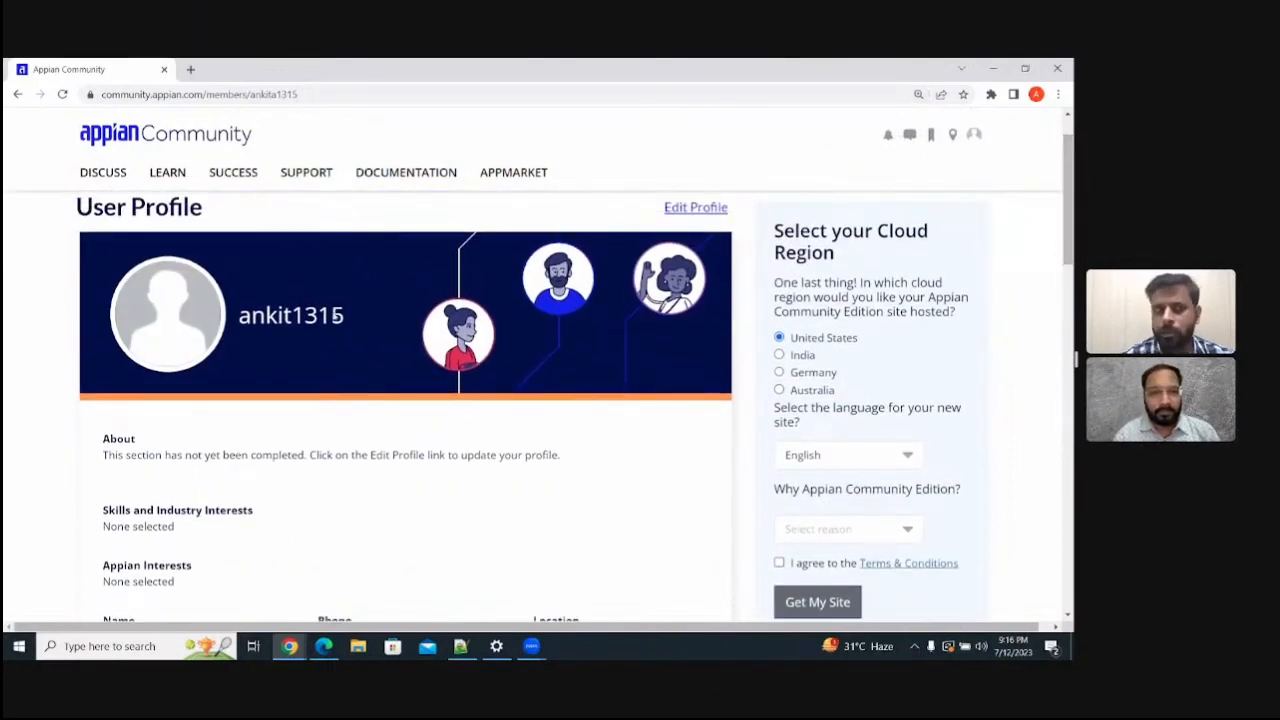
- Reload the user profile page and request the Community Edition site again to reopen the cloud region form
click(62, 94)
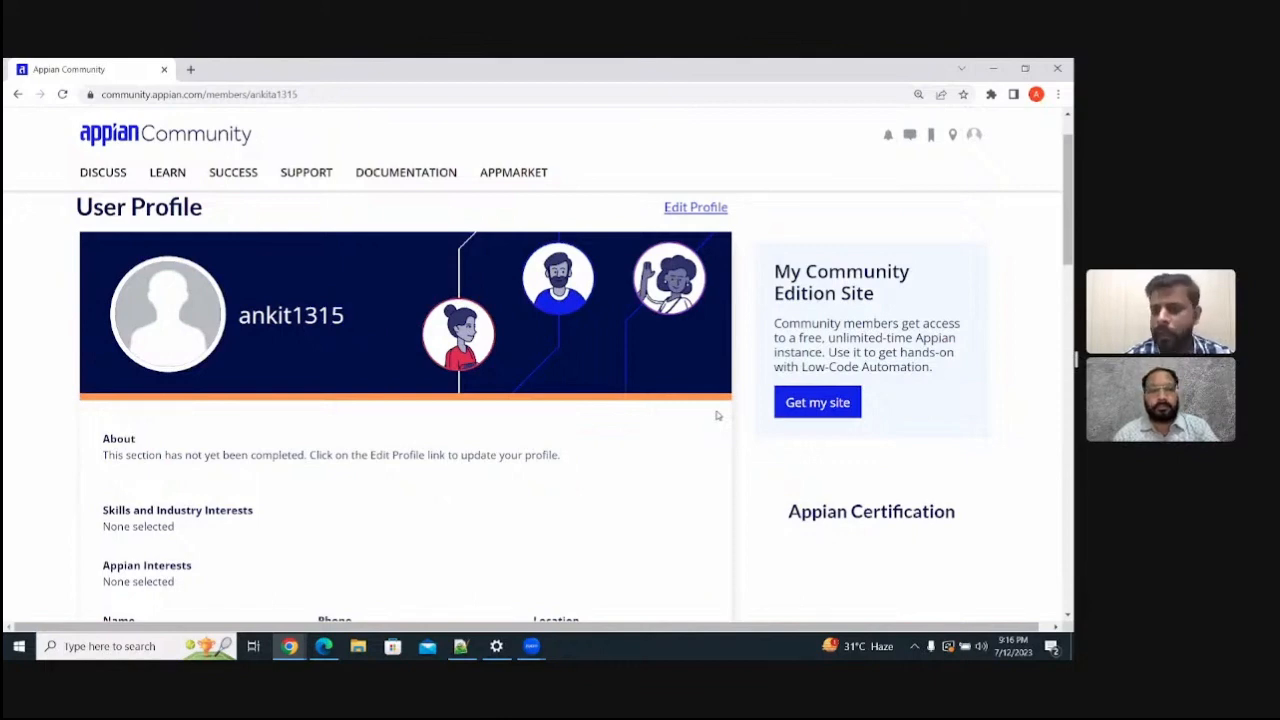
click(823, 403)
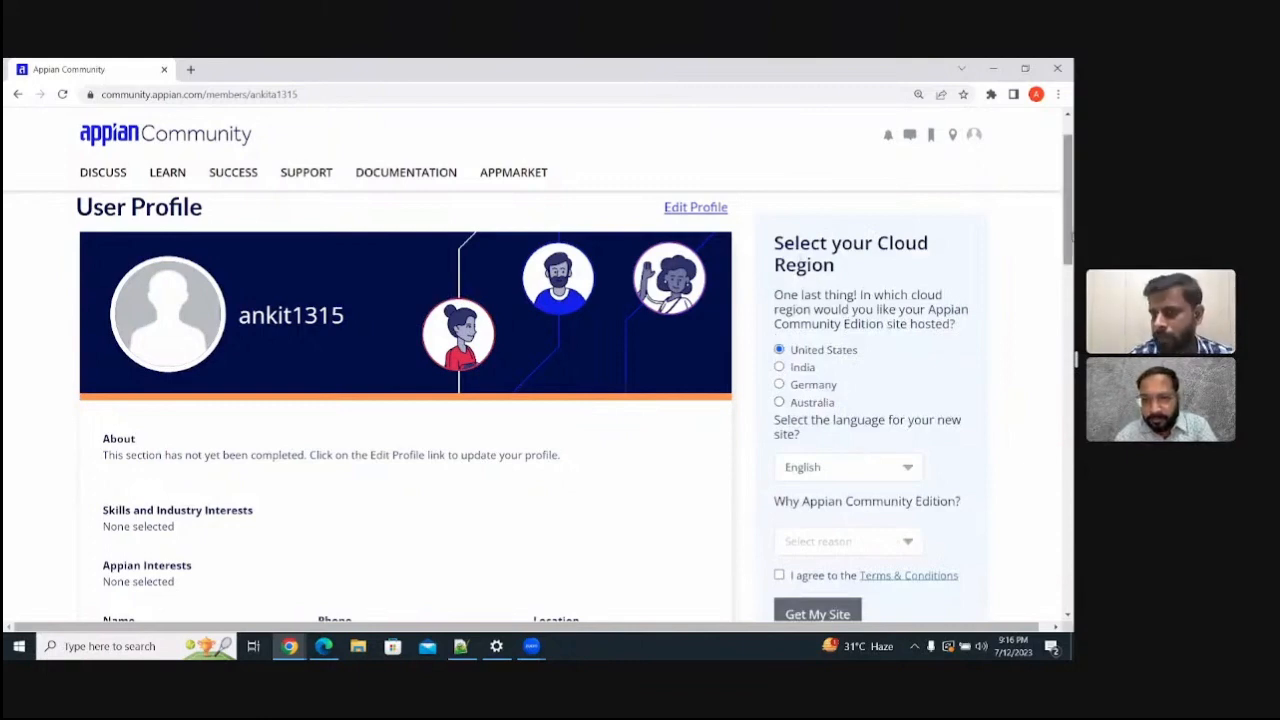
scroll(856, 381, down, 2)
scroll(826, 294, up, 1)
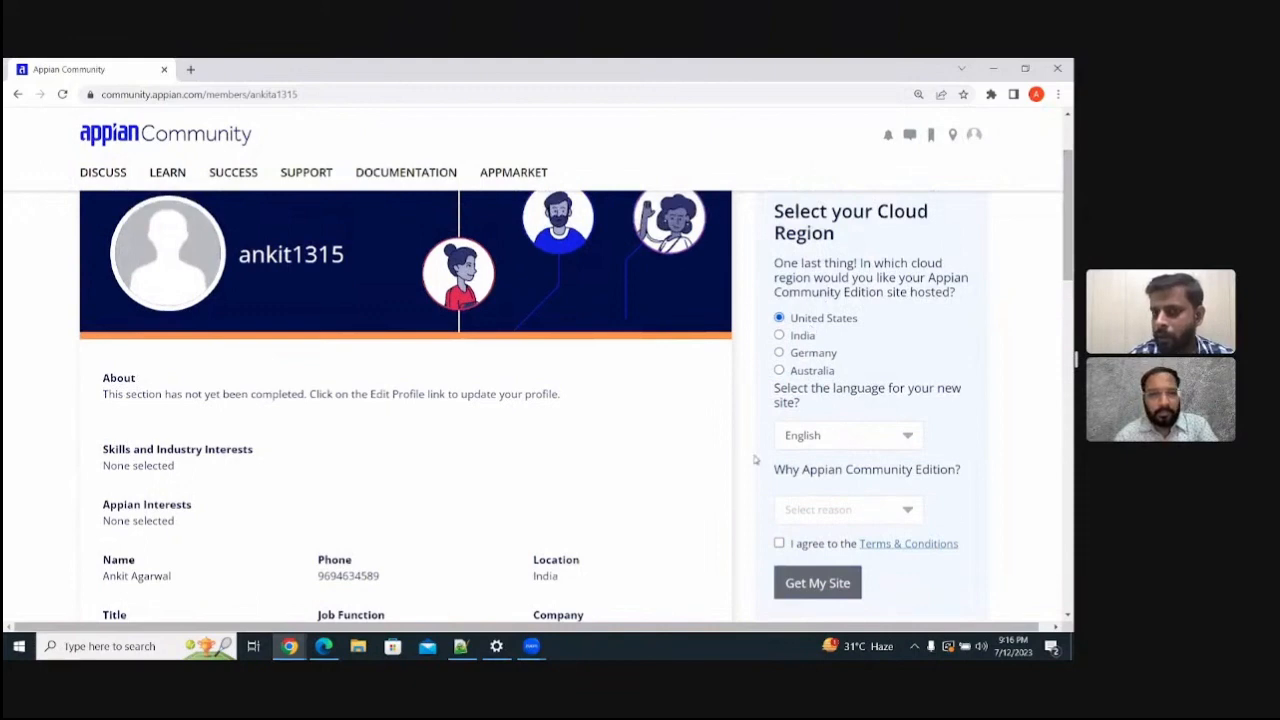
- Review the available reasons for using Community Edition and the rest of the site request form
click(858, 515)
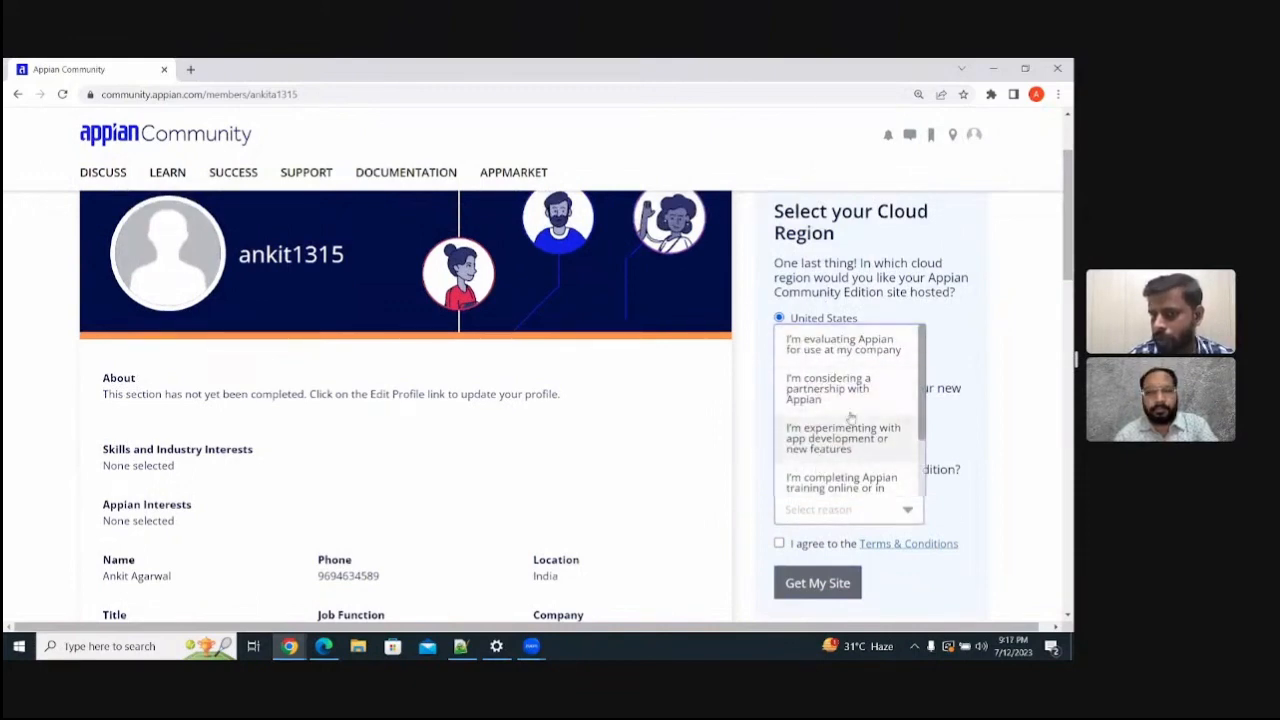
click(953, 414)
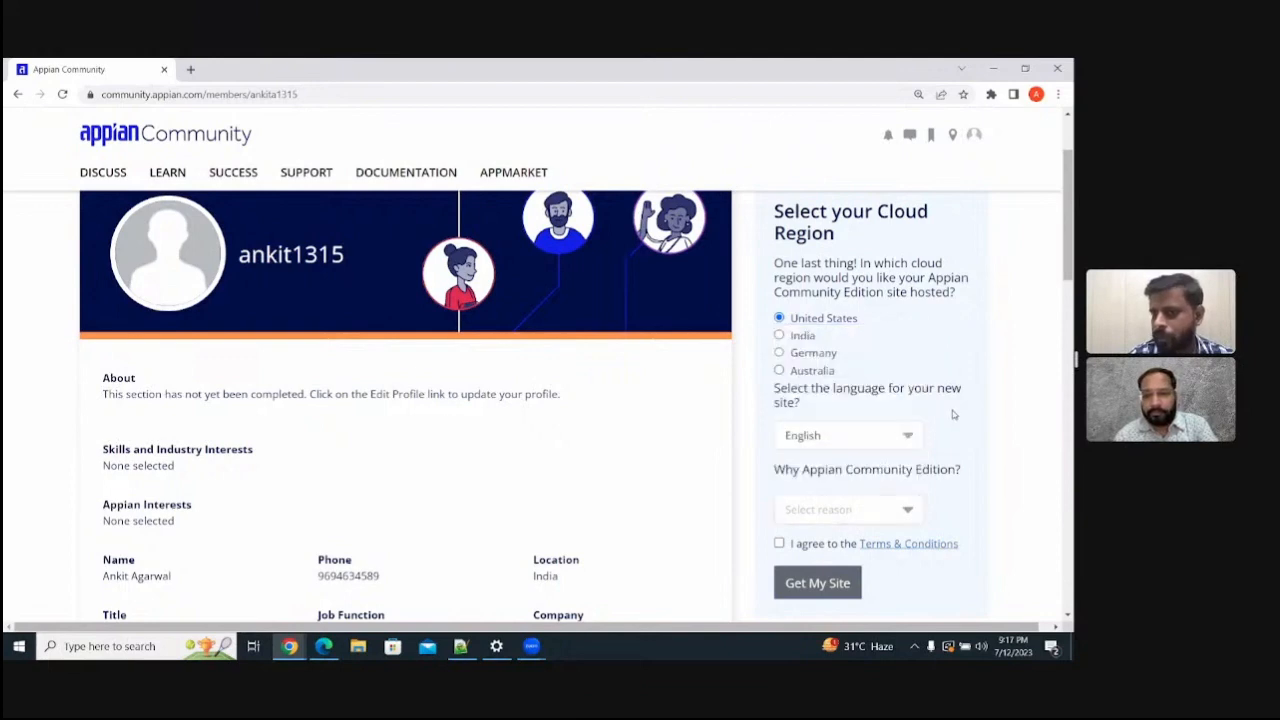
scroll(1068, 270, down, 1)
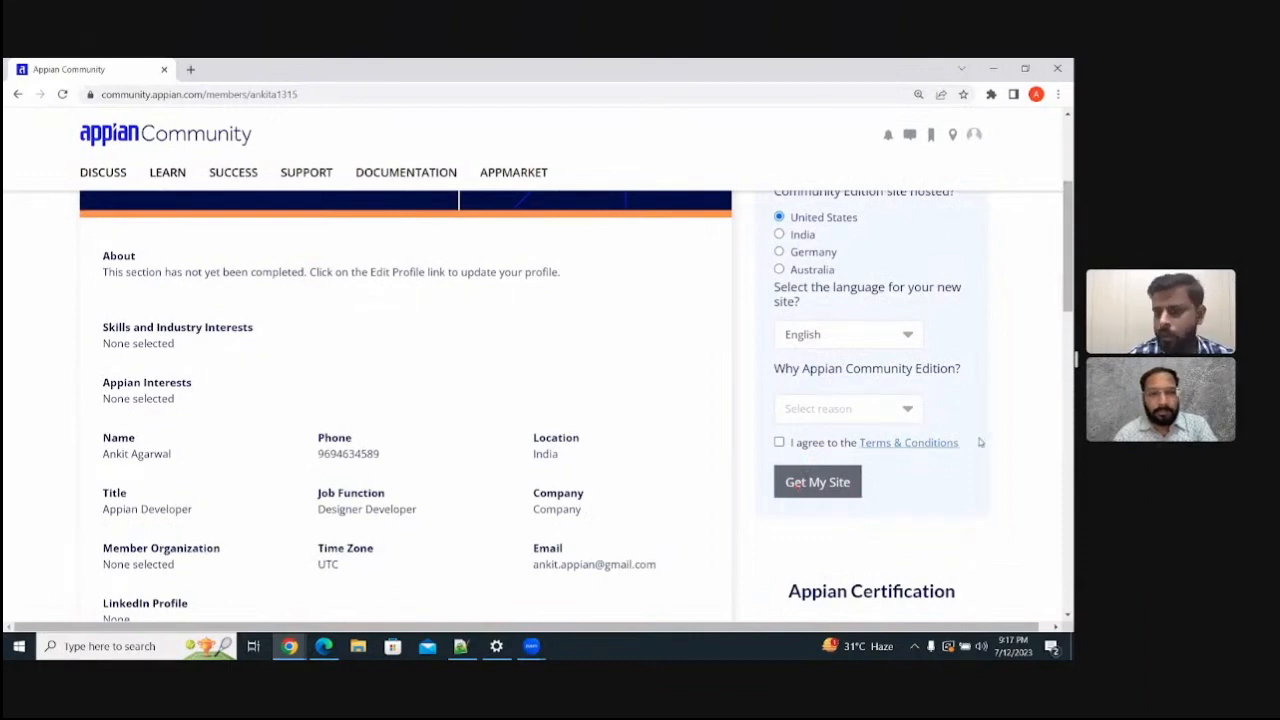
mouse_move(1069, 289)
mouse_down()
mouse_move(1068, 252)
mouse_move(1066, 287)
mouse_move(1066, 273)
mouse_up()
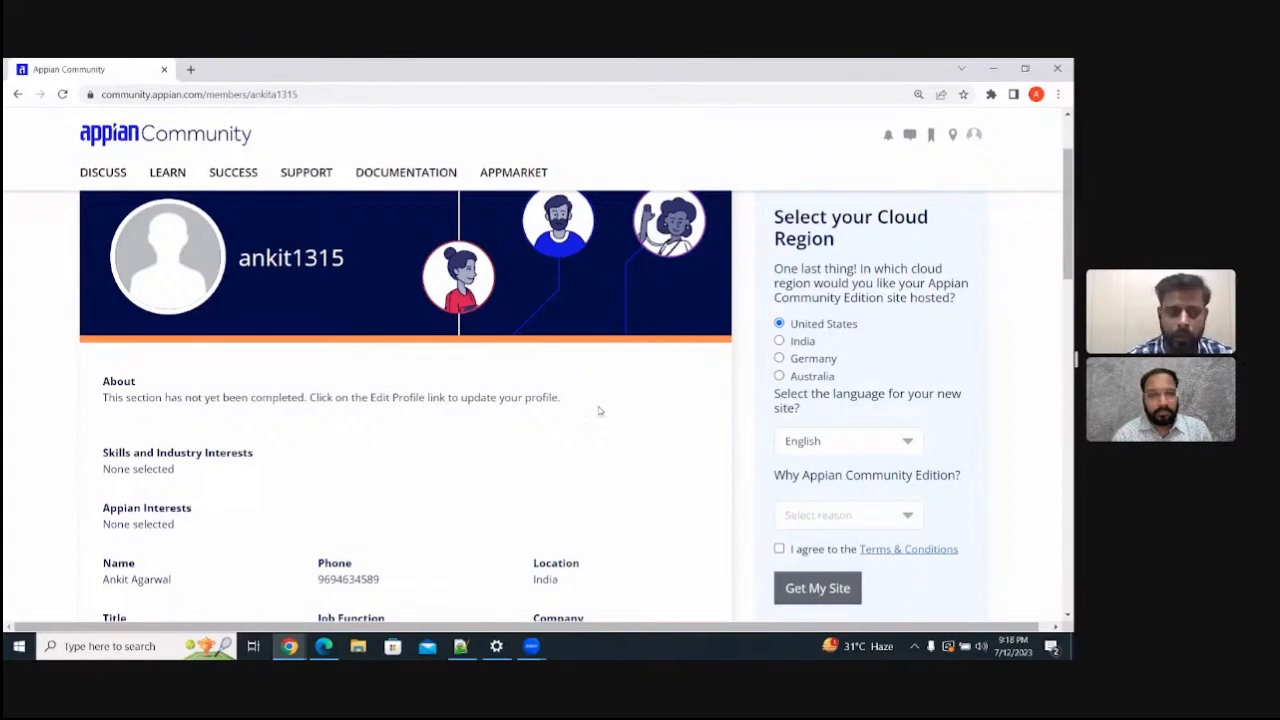
- Switch to the Google Slides presentation and go through the slides on accessing the Appian Community environment
key(alt+Tab)
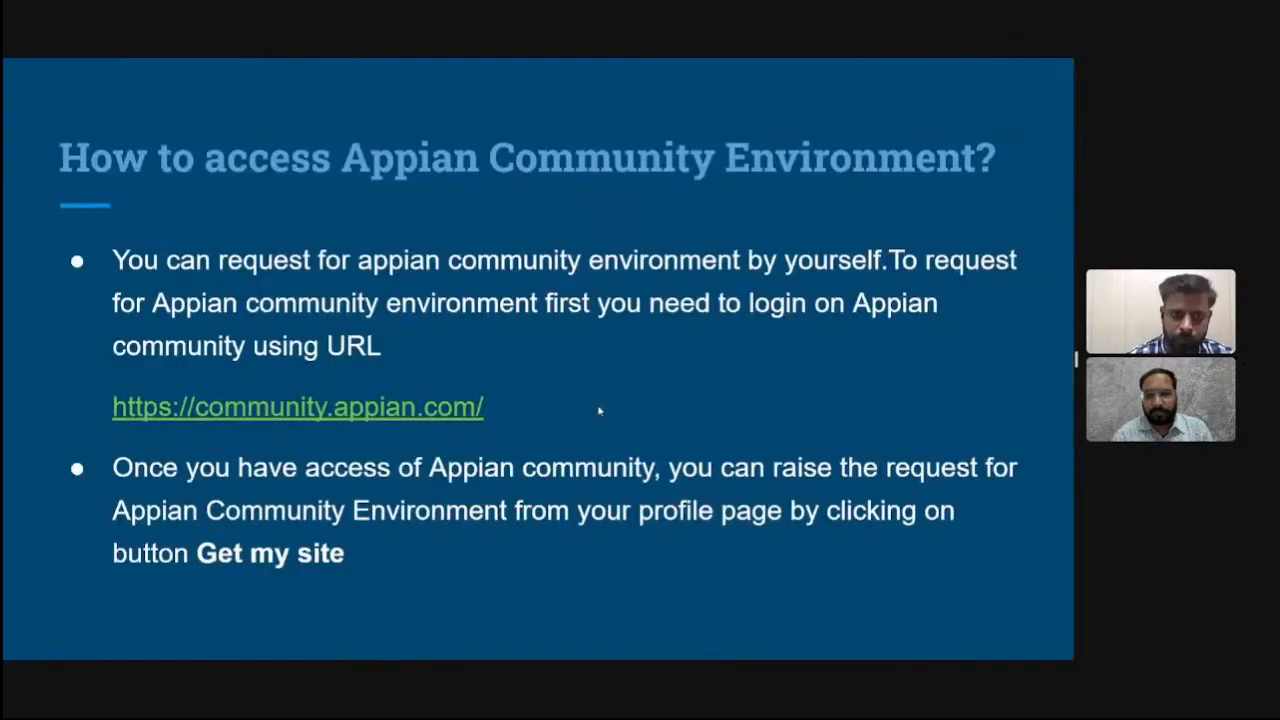
click(629, 480)
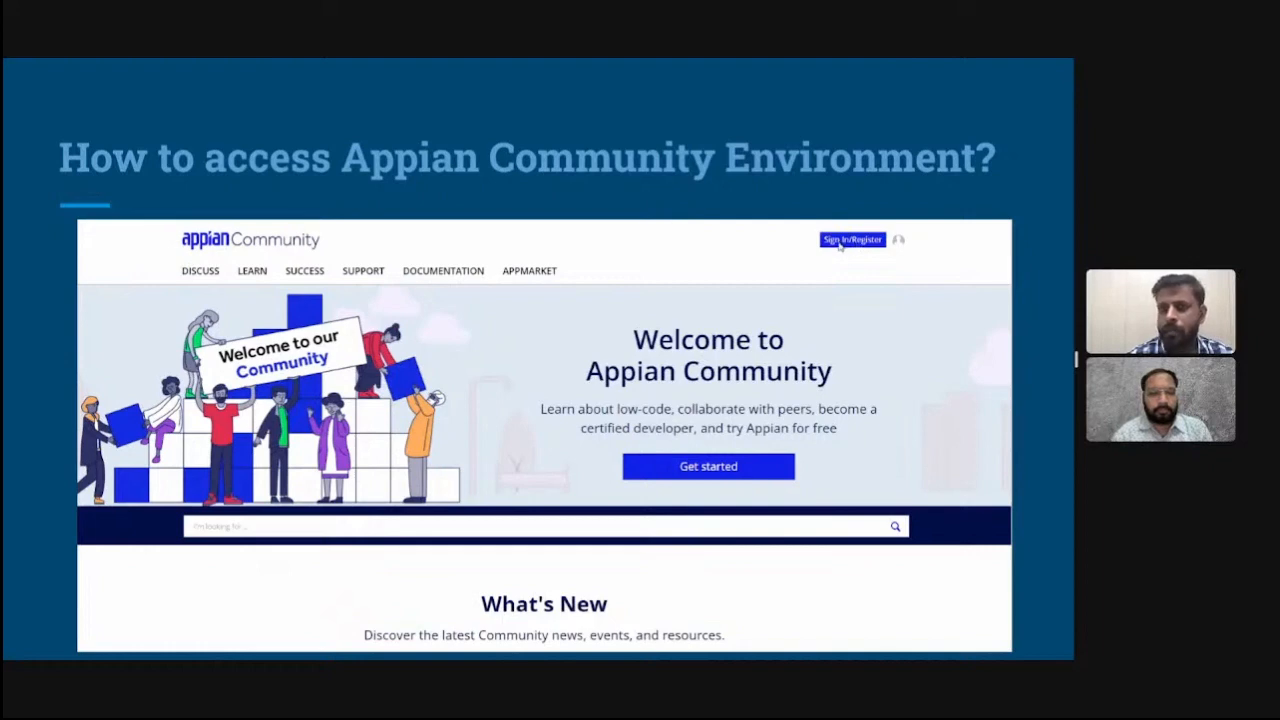
click(700, 346)
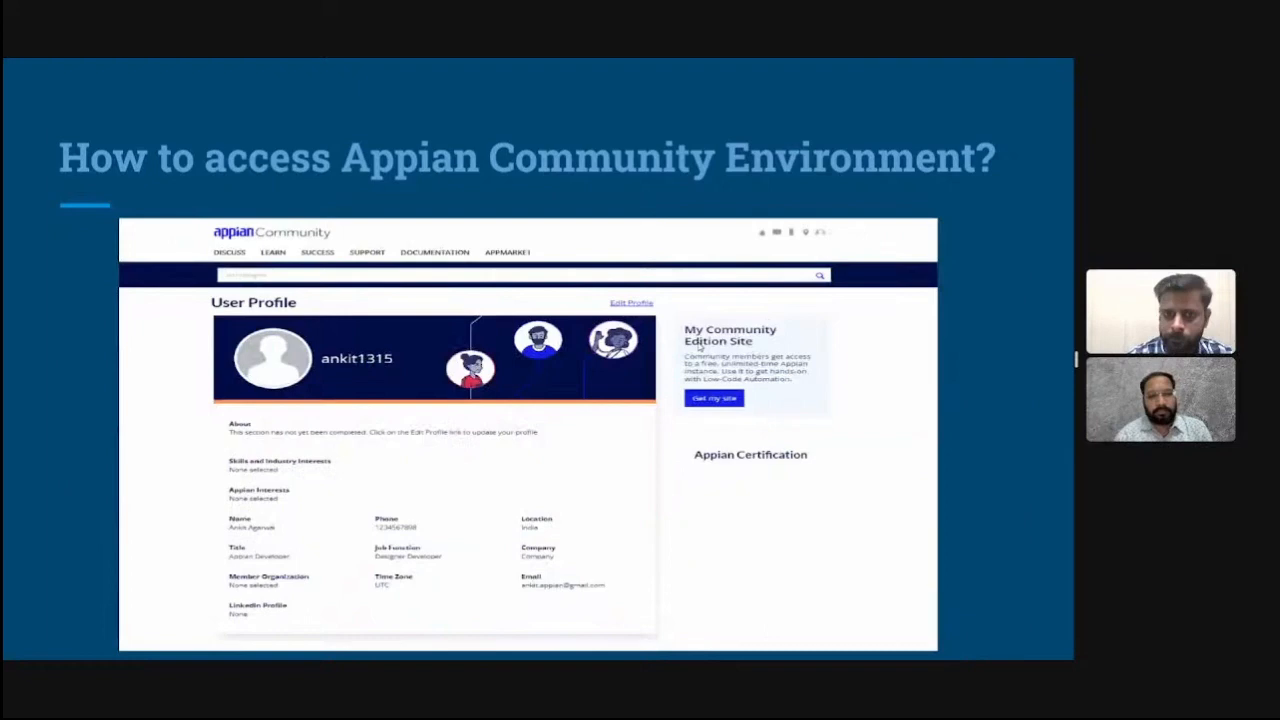
click(712, 401)
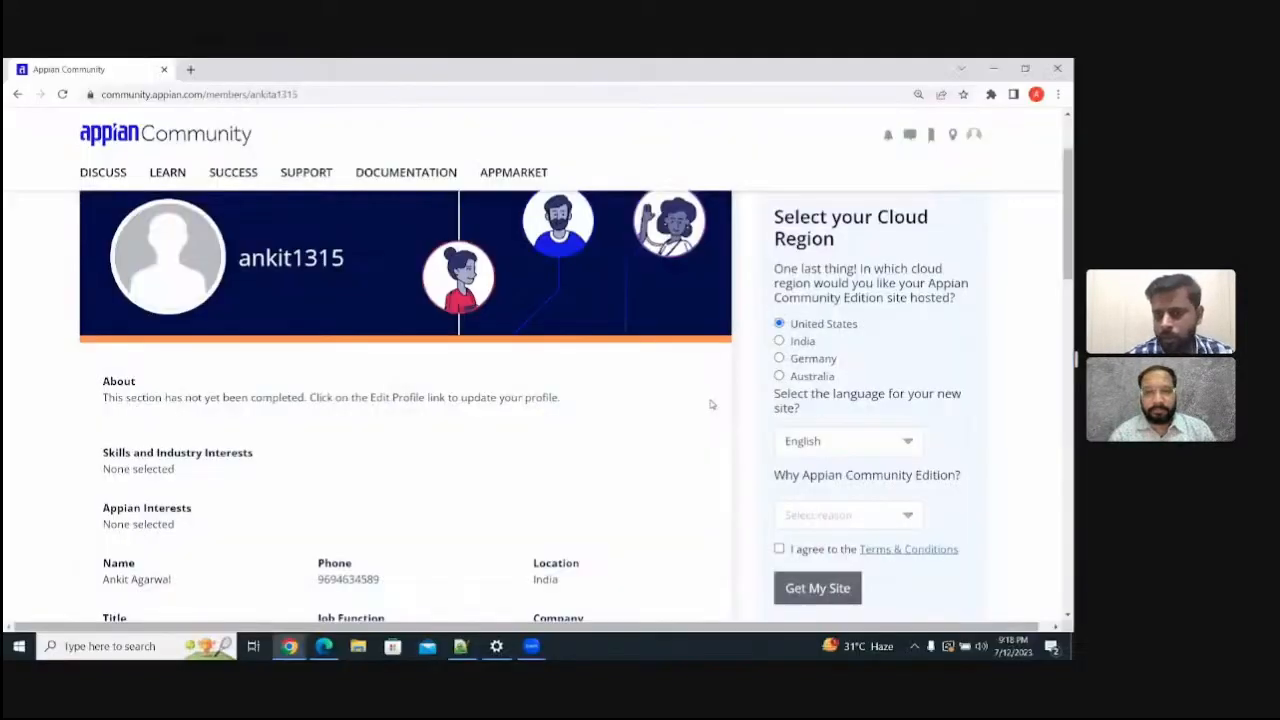
- Choose "I'm experimenting with app development or new features" as the Community Edition reason in Chrome, and return to the slide presentation
click(880, 523)
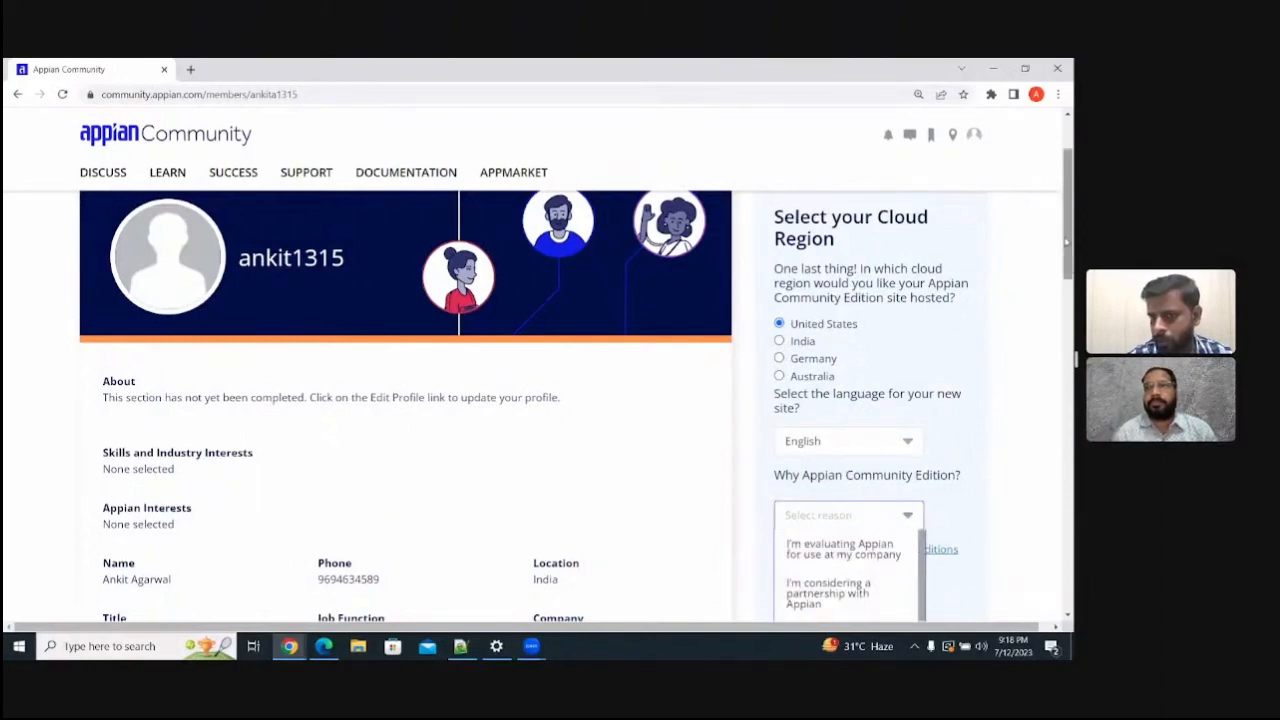
drag(1066, 241, 1066, 265)
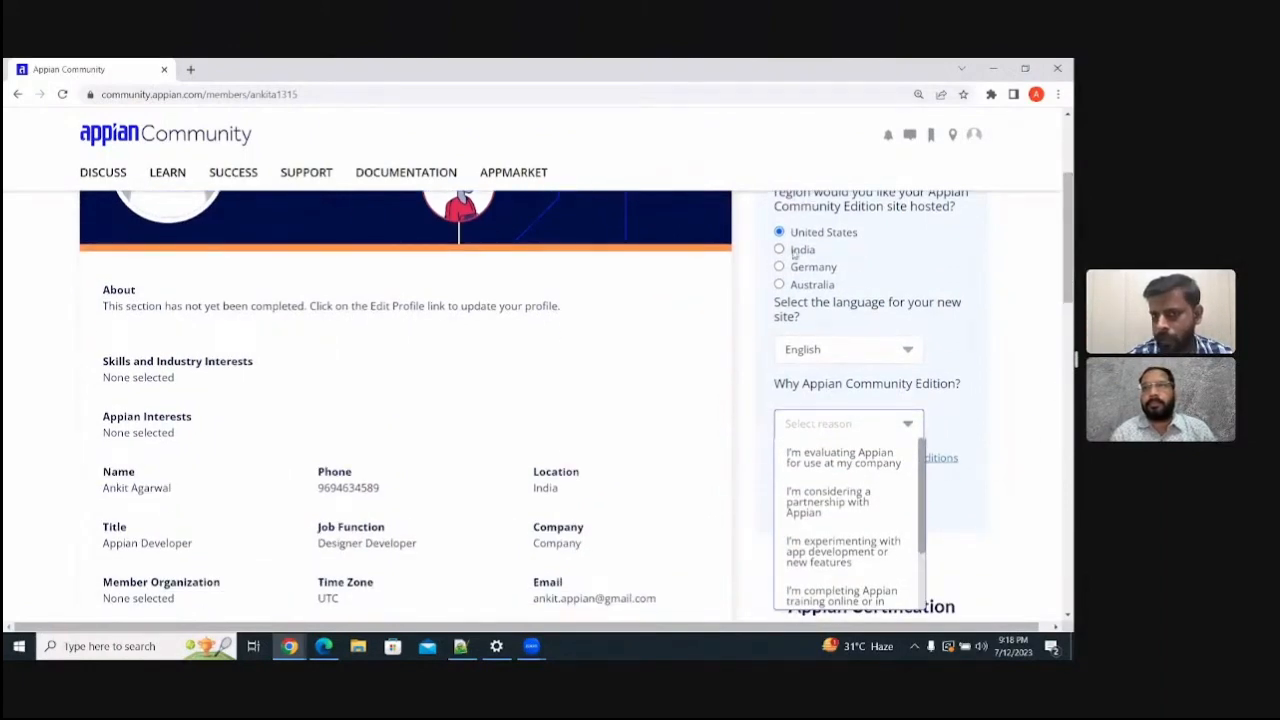
right_click(928, 478)
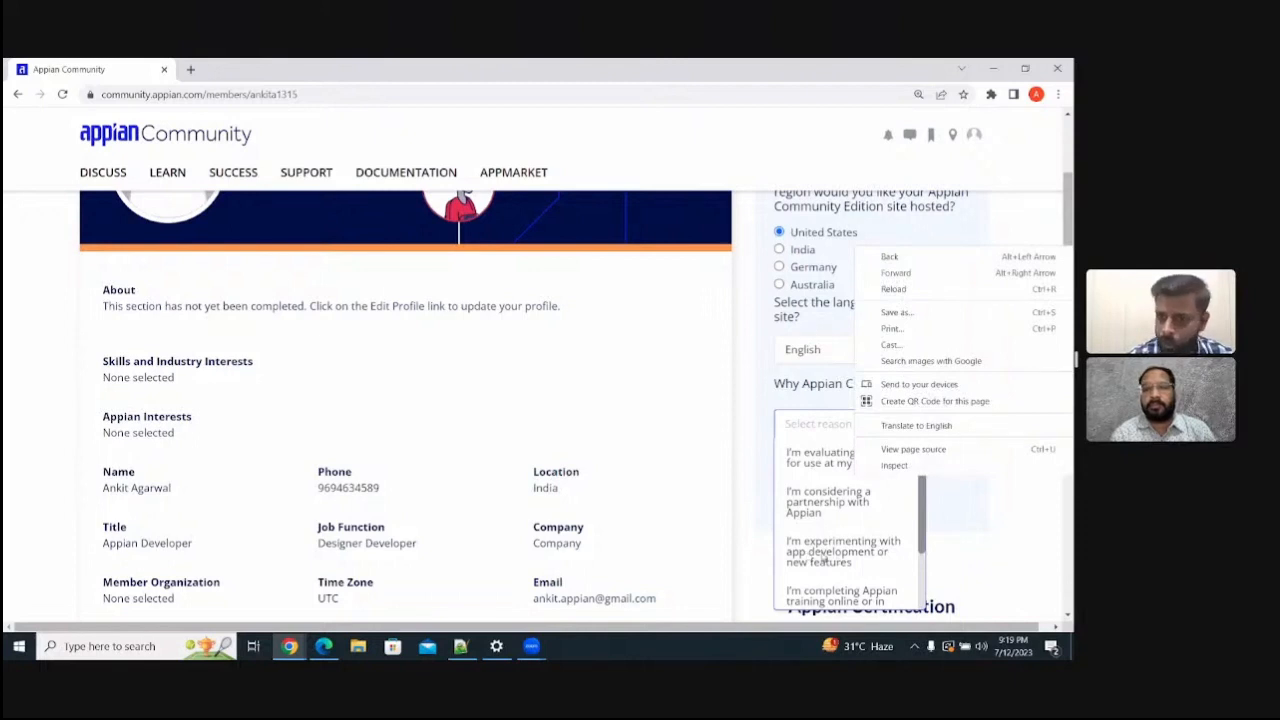
click(812, 551)
click(812, 552)
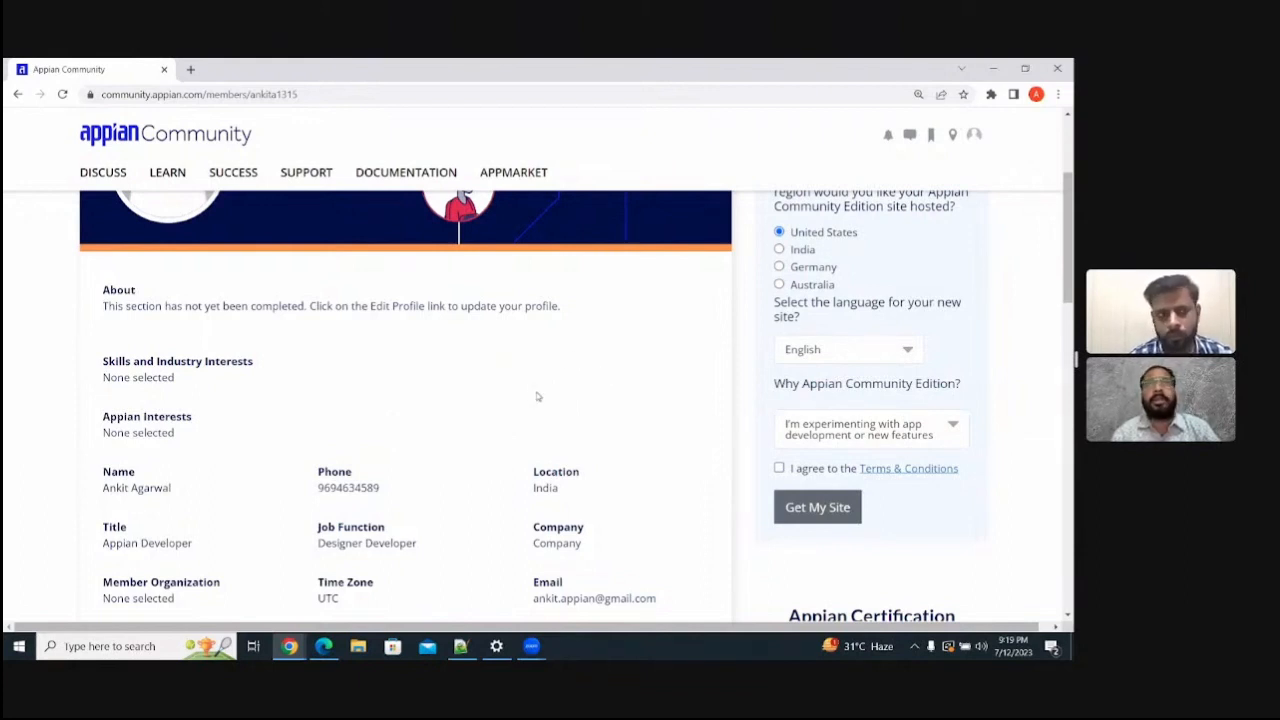
key(alt+Tab)
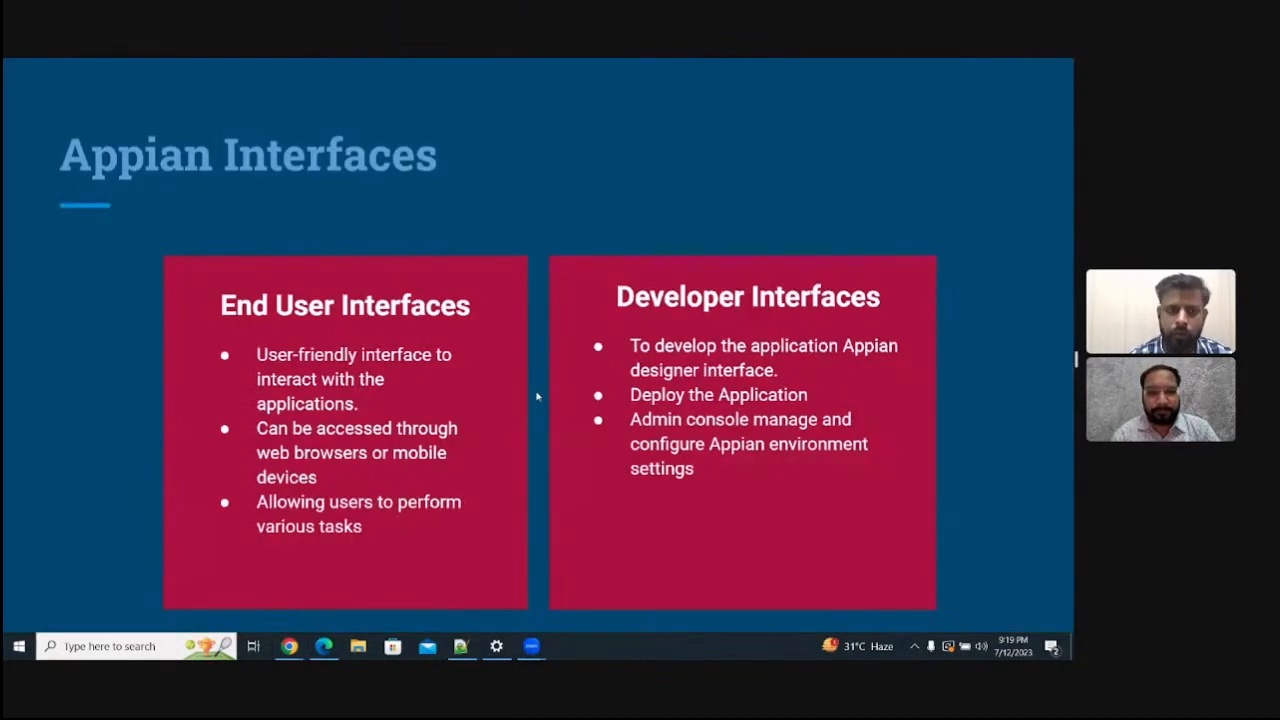
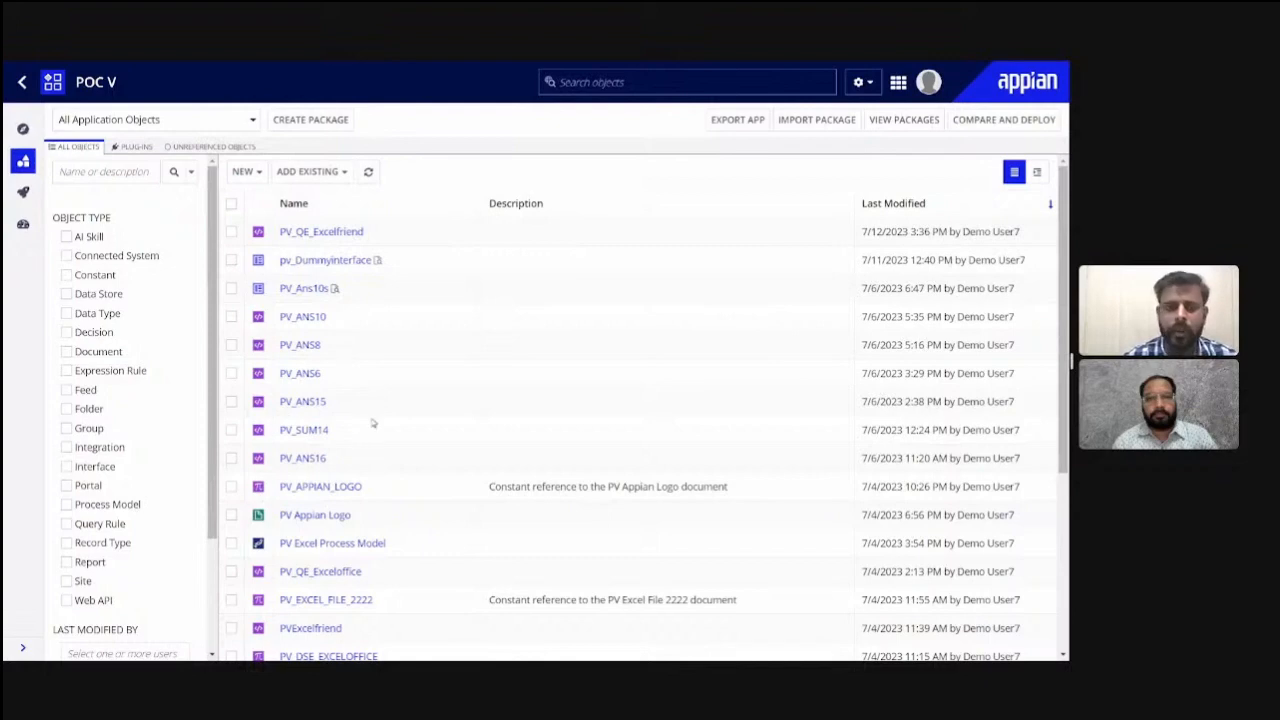
- Leave the POC V application and start a new application named "Appian Training"
click(20, 86)
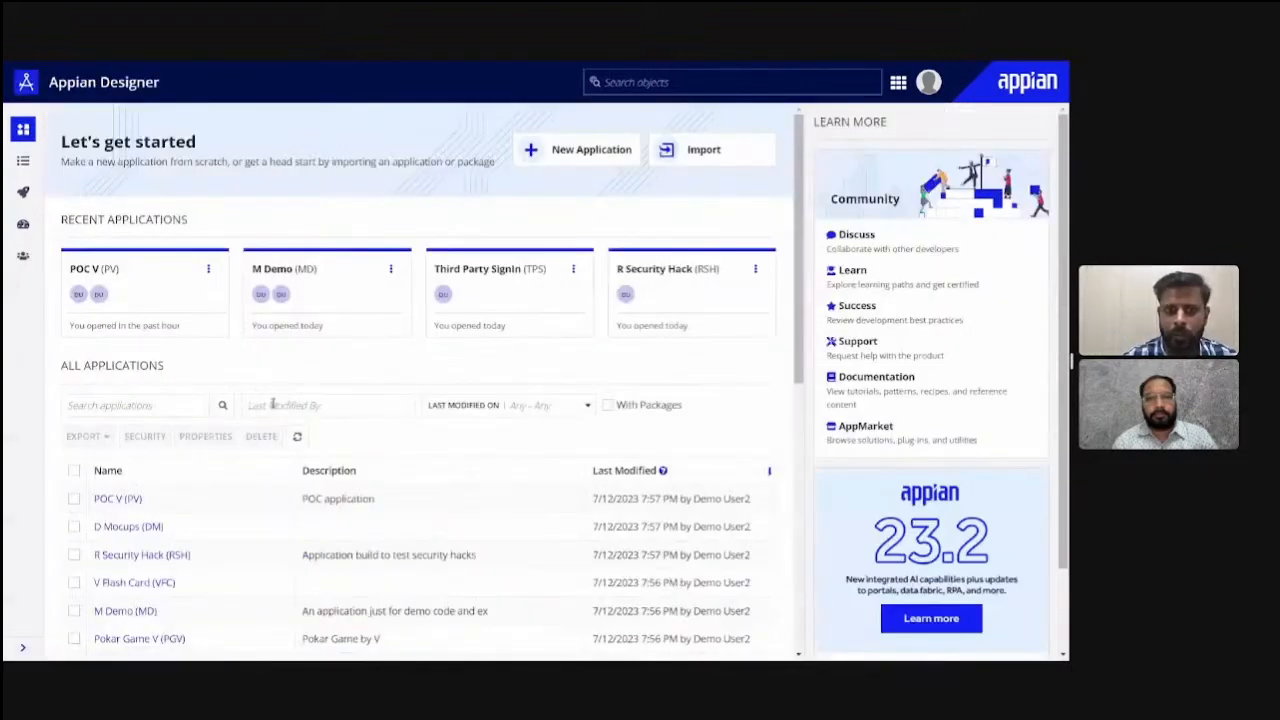
click(563, 150)
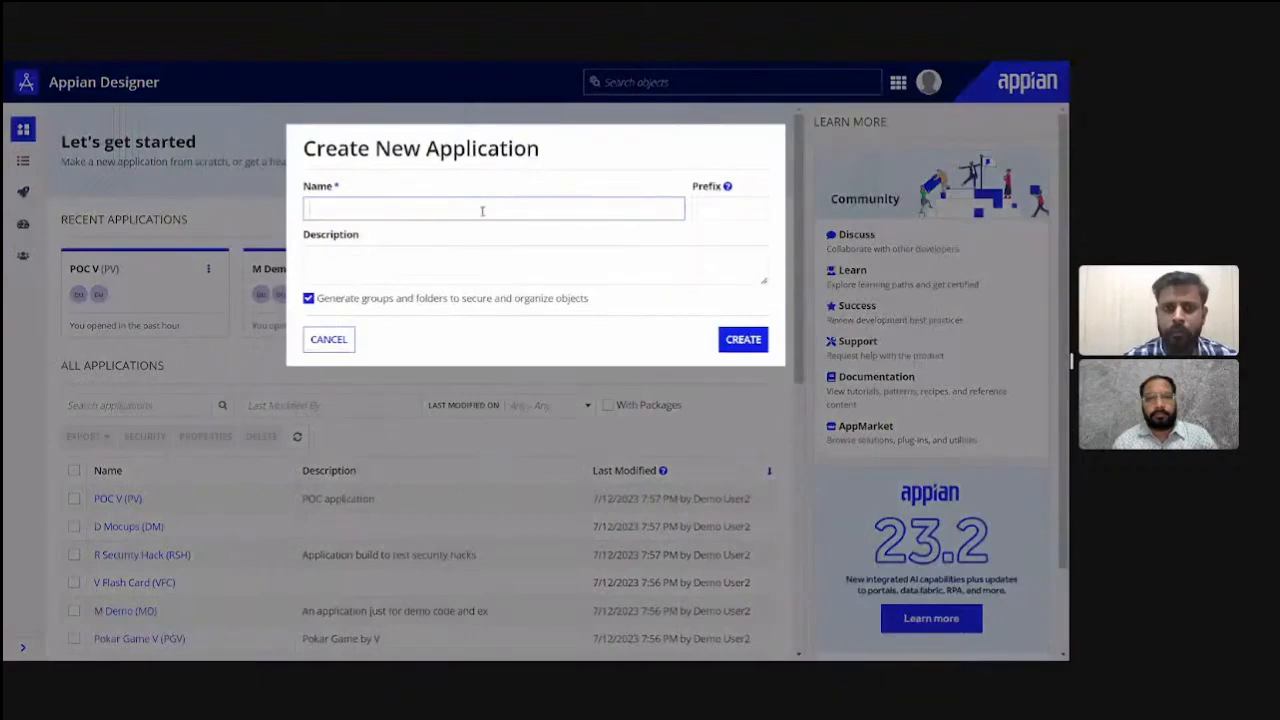
text(Appia)
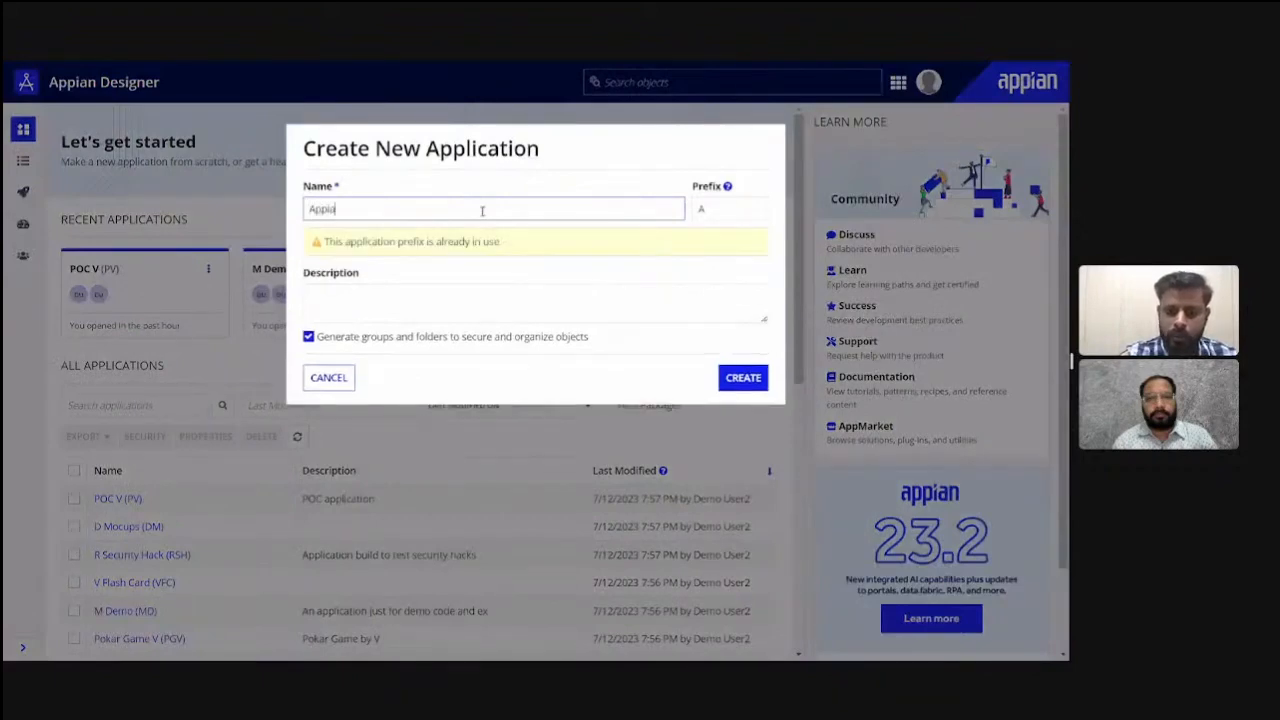
text(n TR)
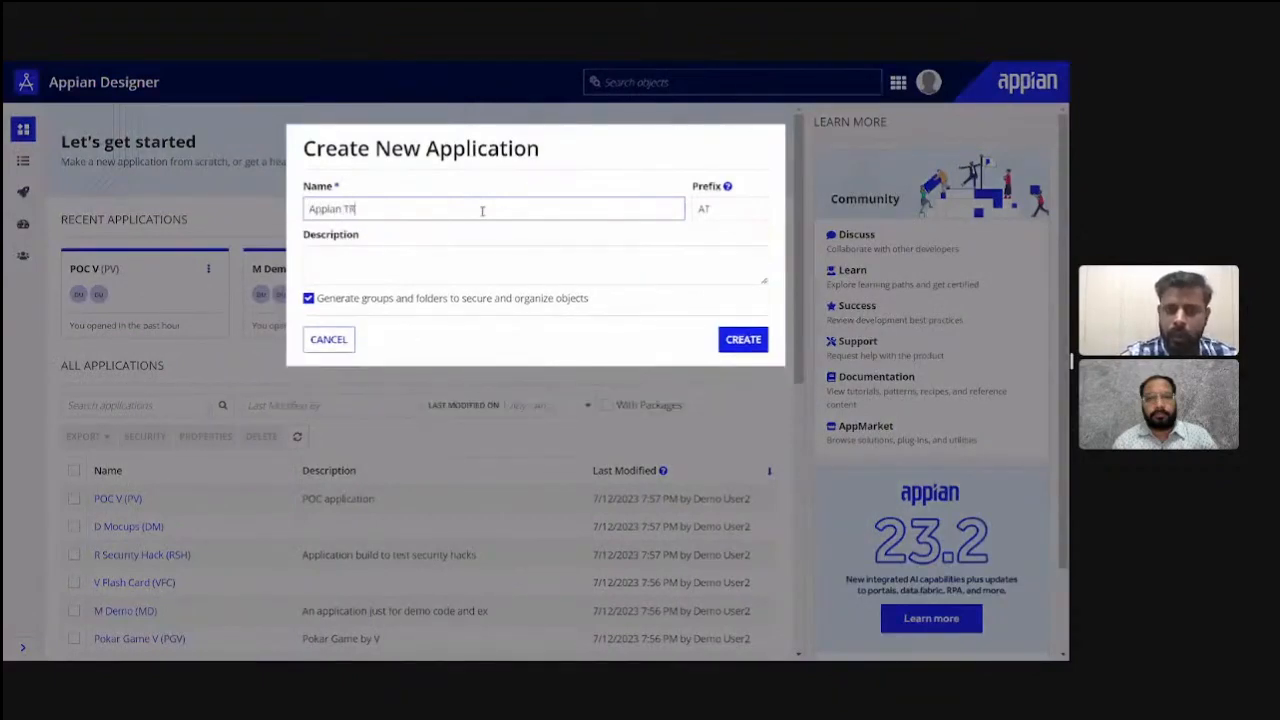
key(BackSpace)
text(raining)
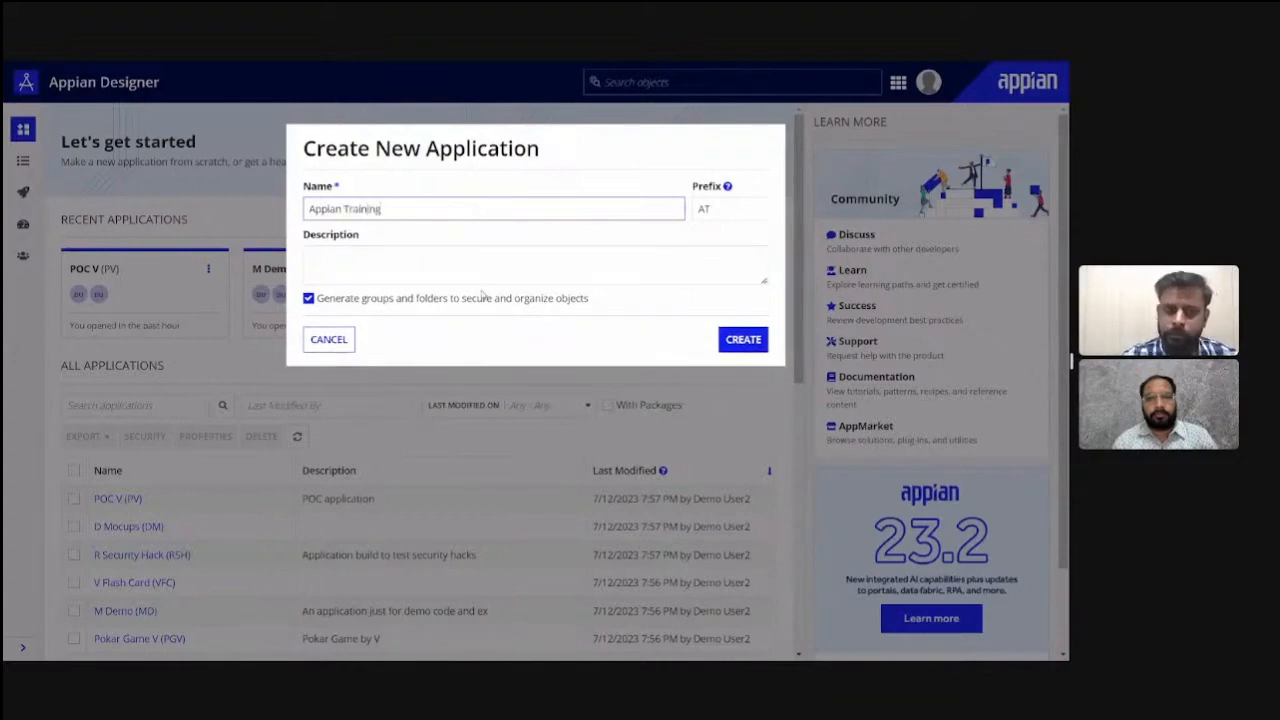
- Enter "Contain artefacts related to Appian Training application" as the new application's description
click(445, 265)
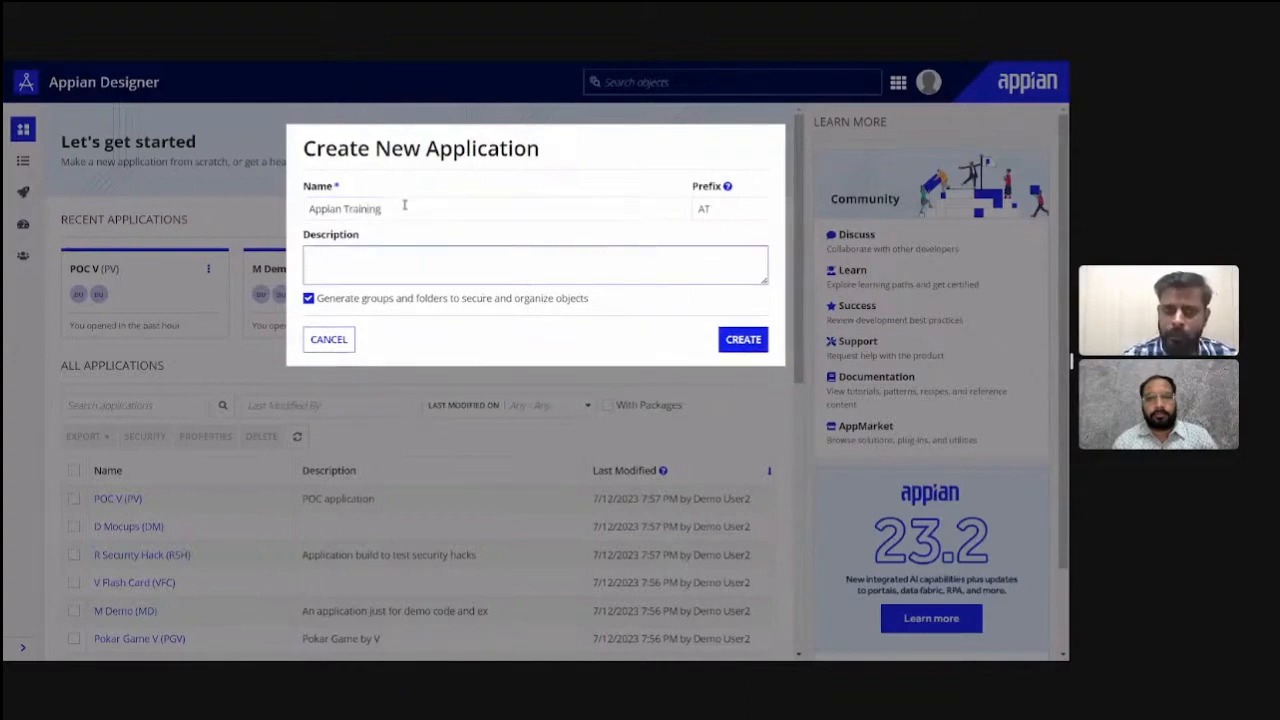
text(Conta)
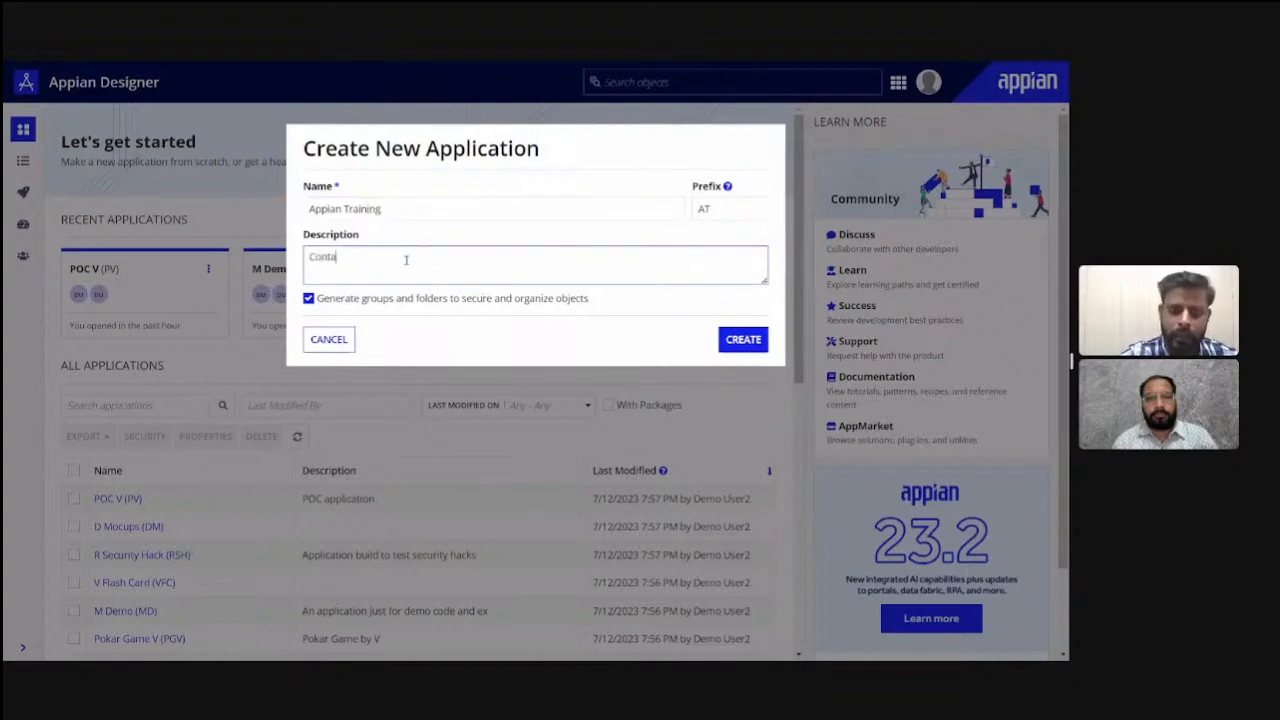
text(in a)
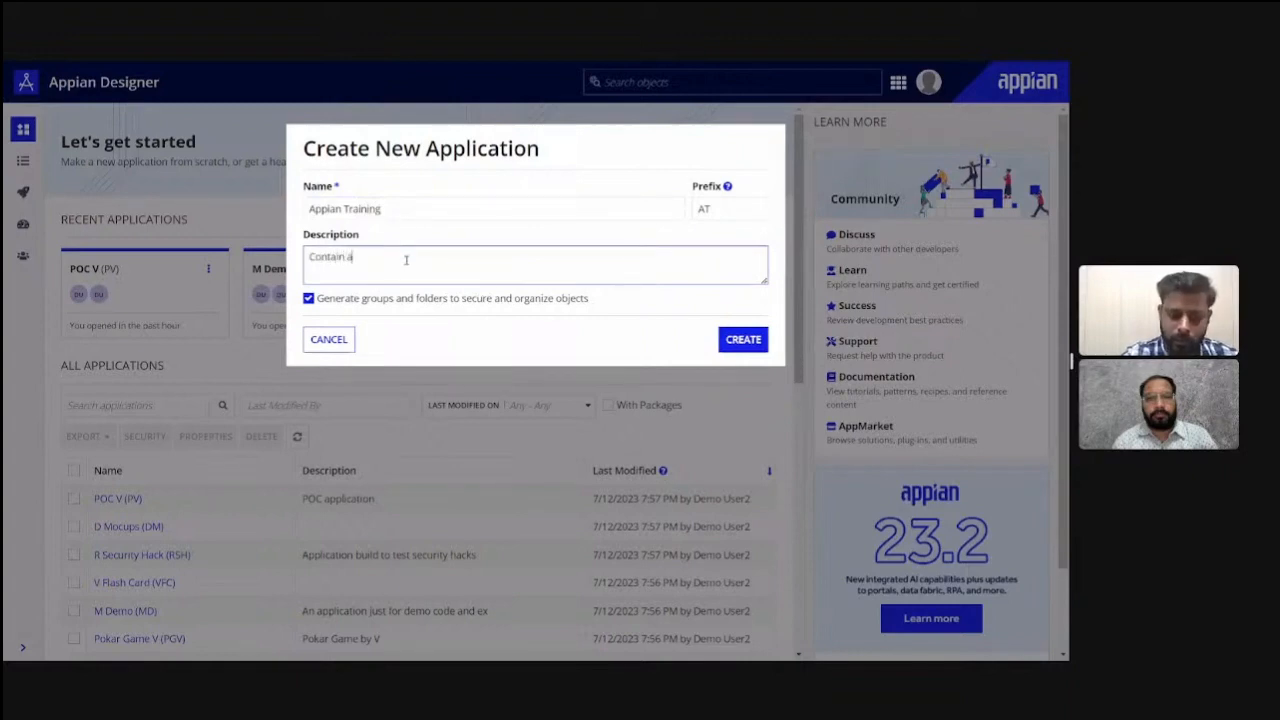
text(rtefac)
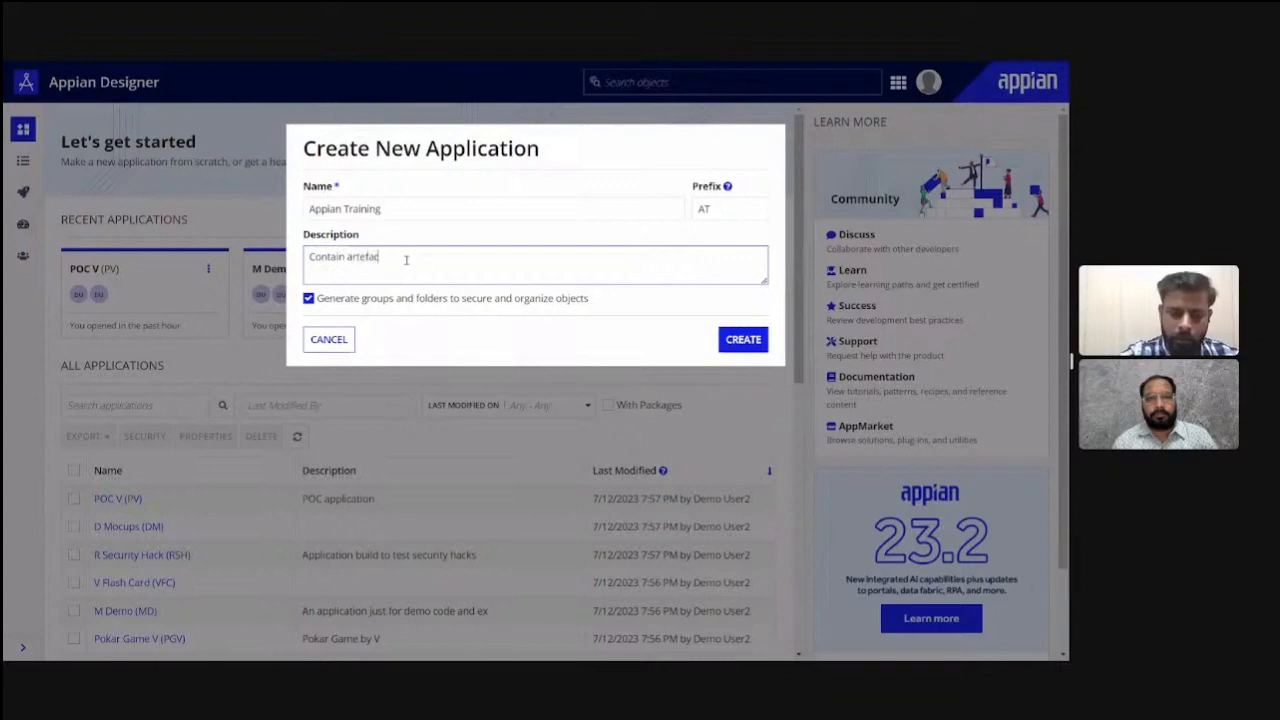
text(ts rela)
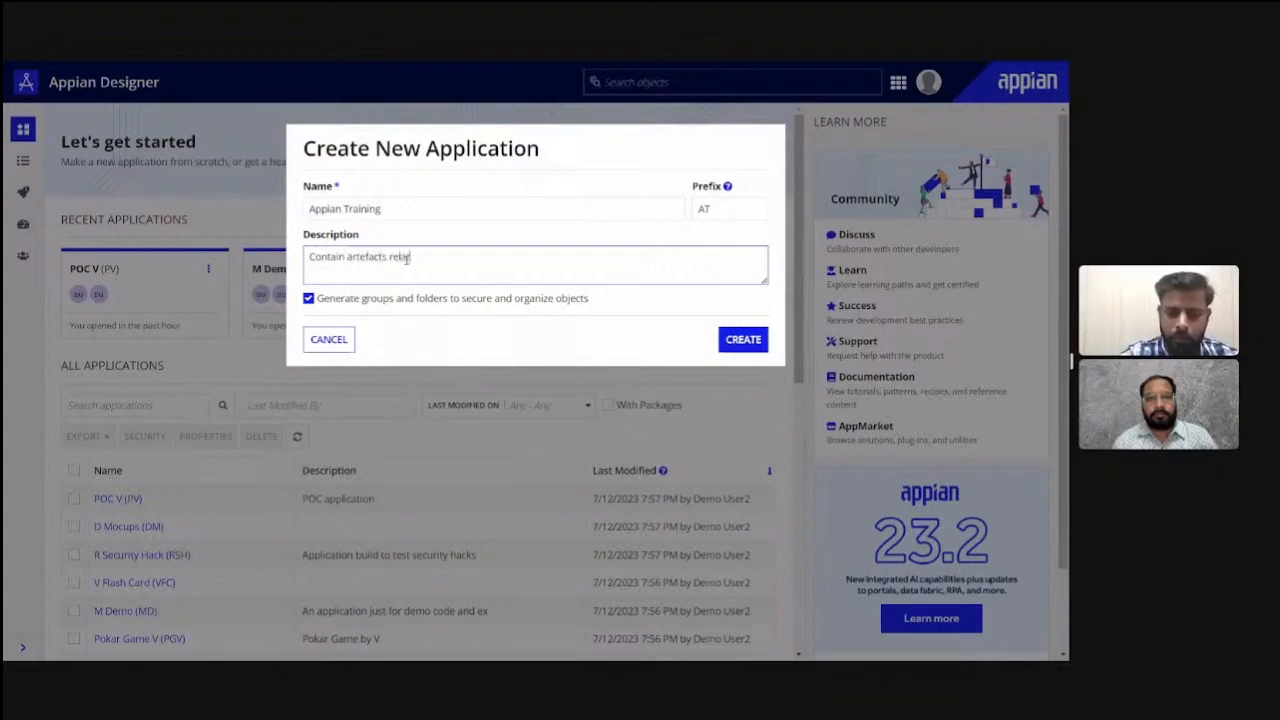
text(ted )
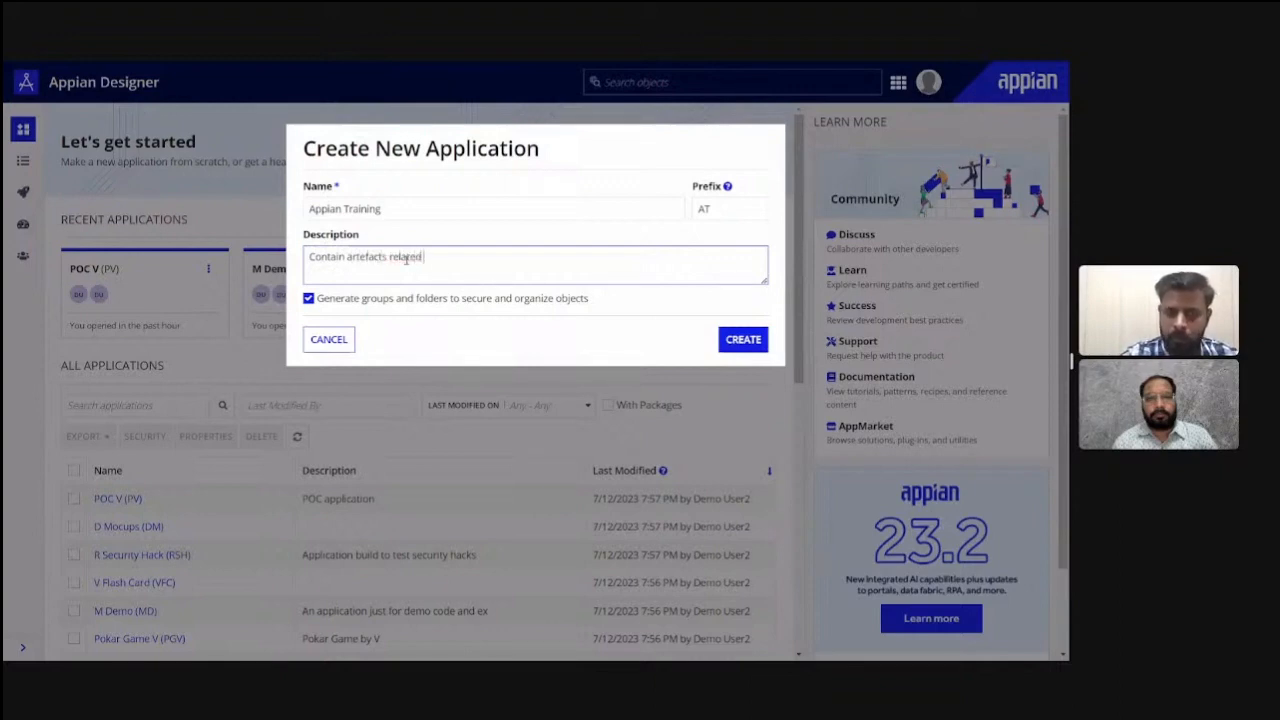
text(to Appian)
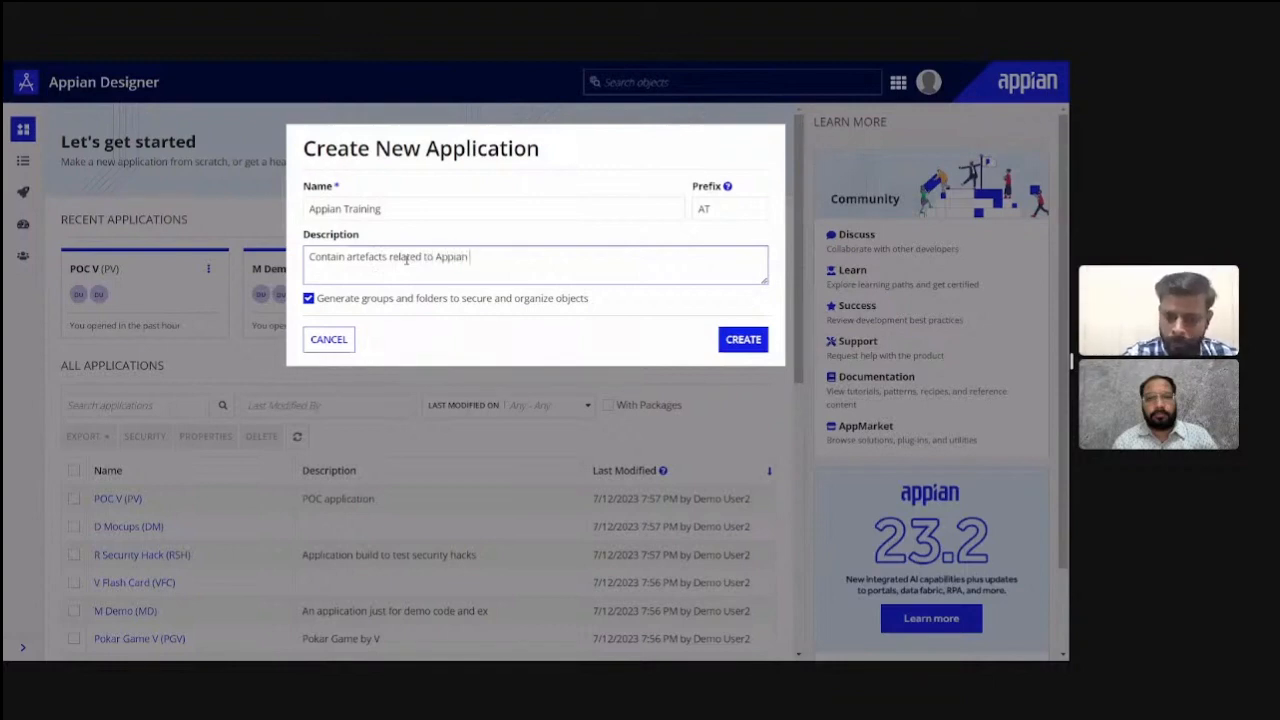
text( Traini)
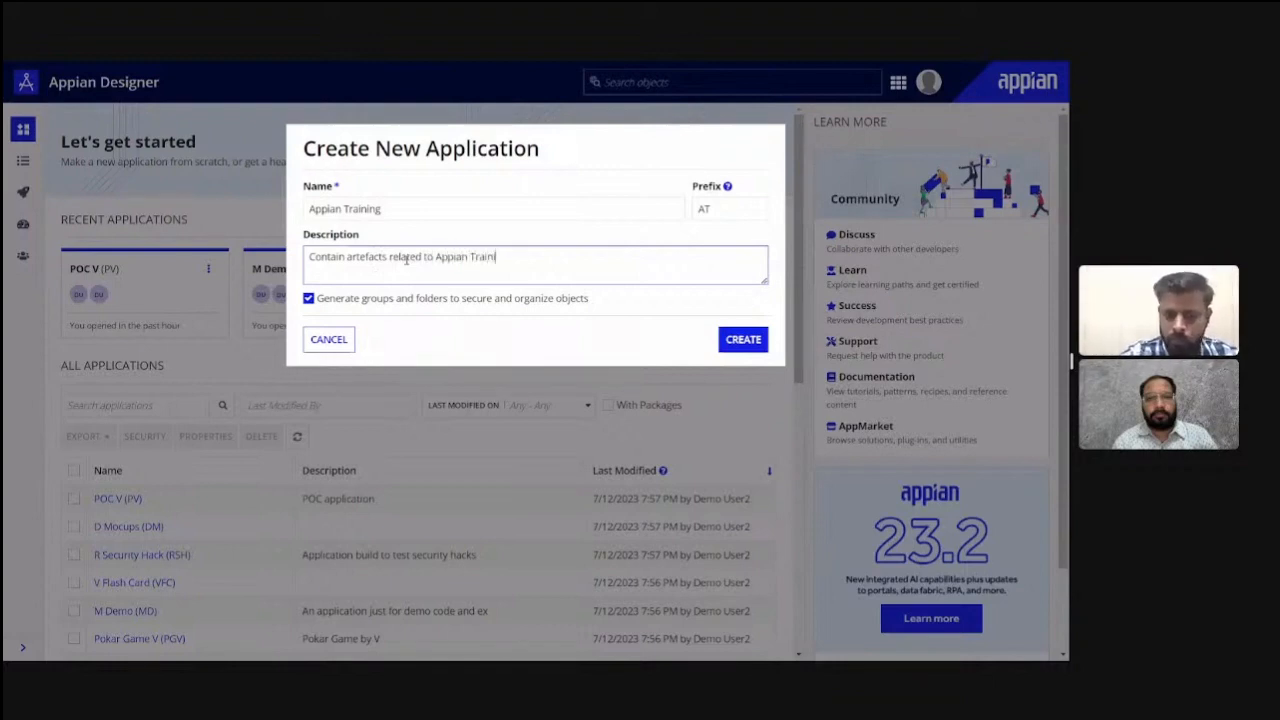
text(ng appli)
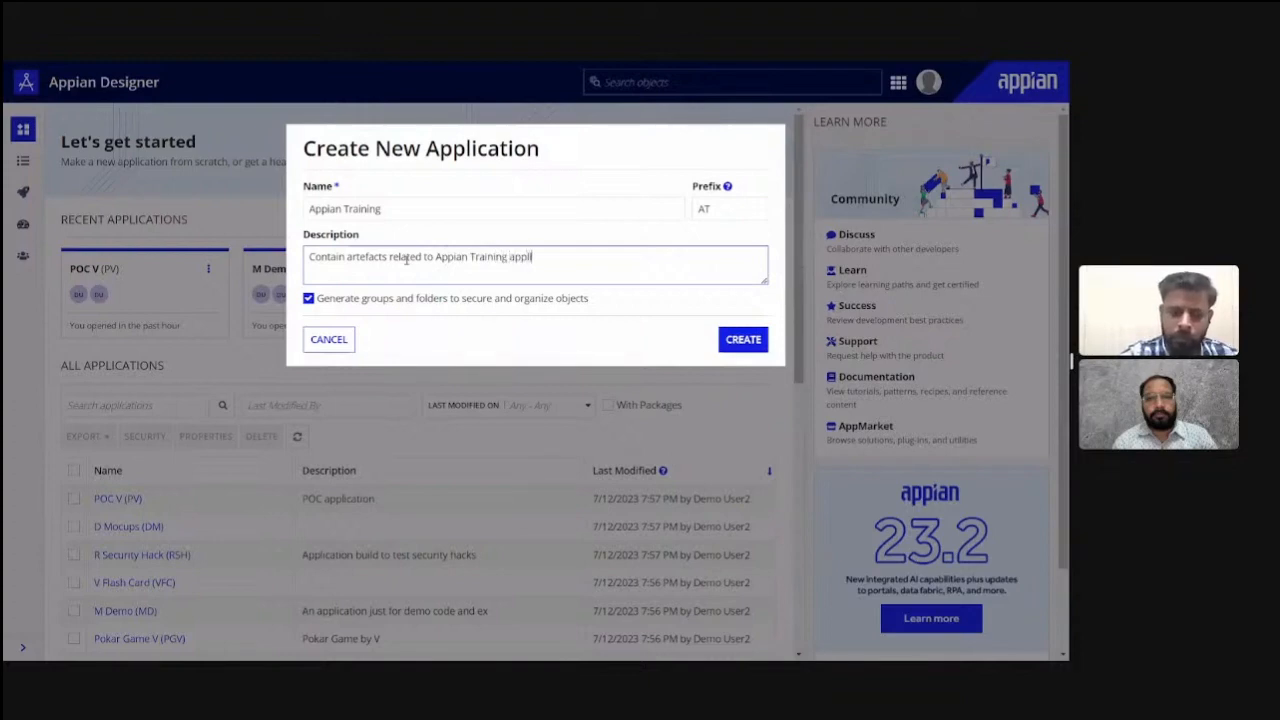
text(cation)
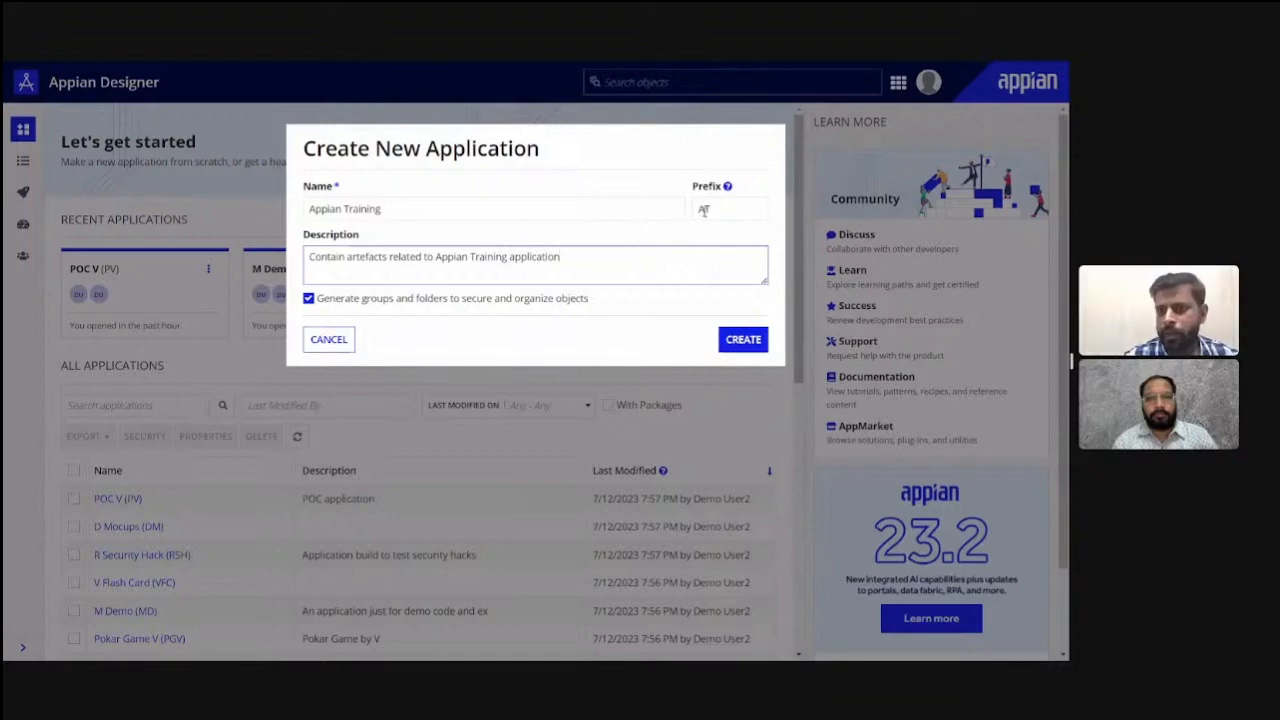
- Create the application with the prefix AT and with groups and folders generated to secure and organize objects
click(704, 210)
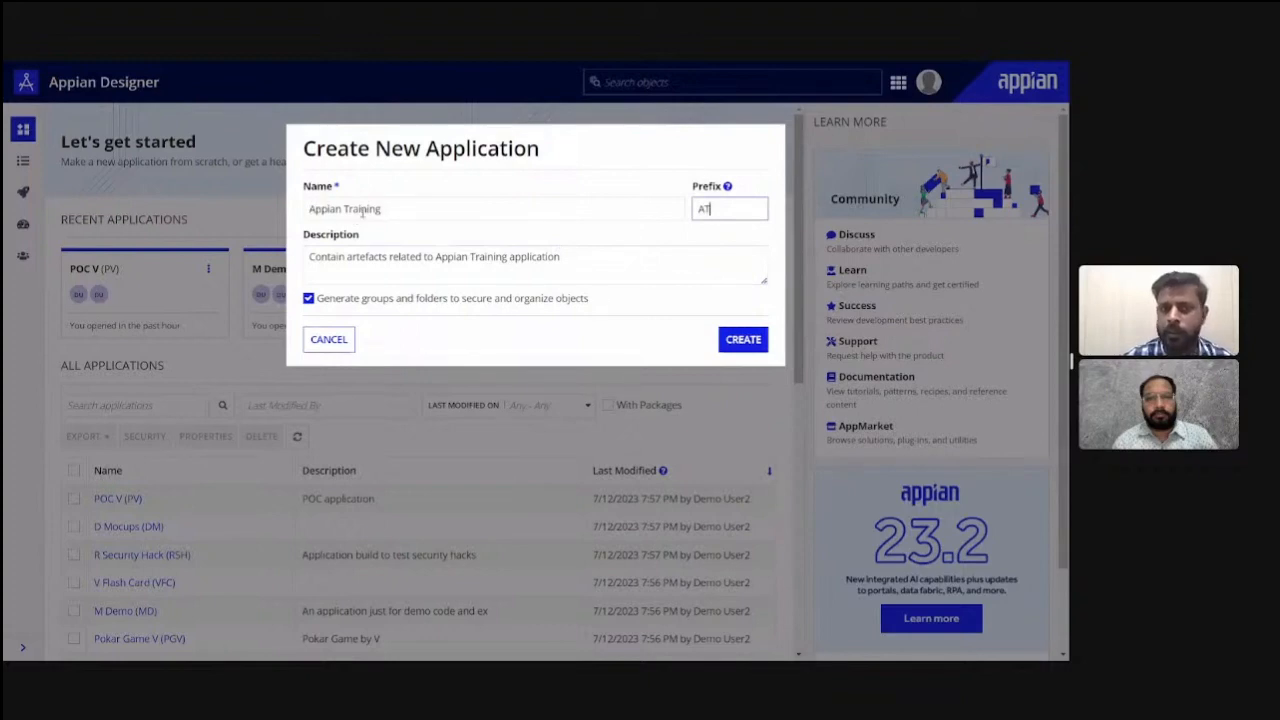
click(708, 236)
click(703, 209)
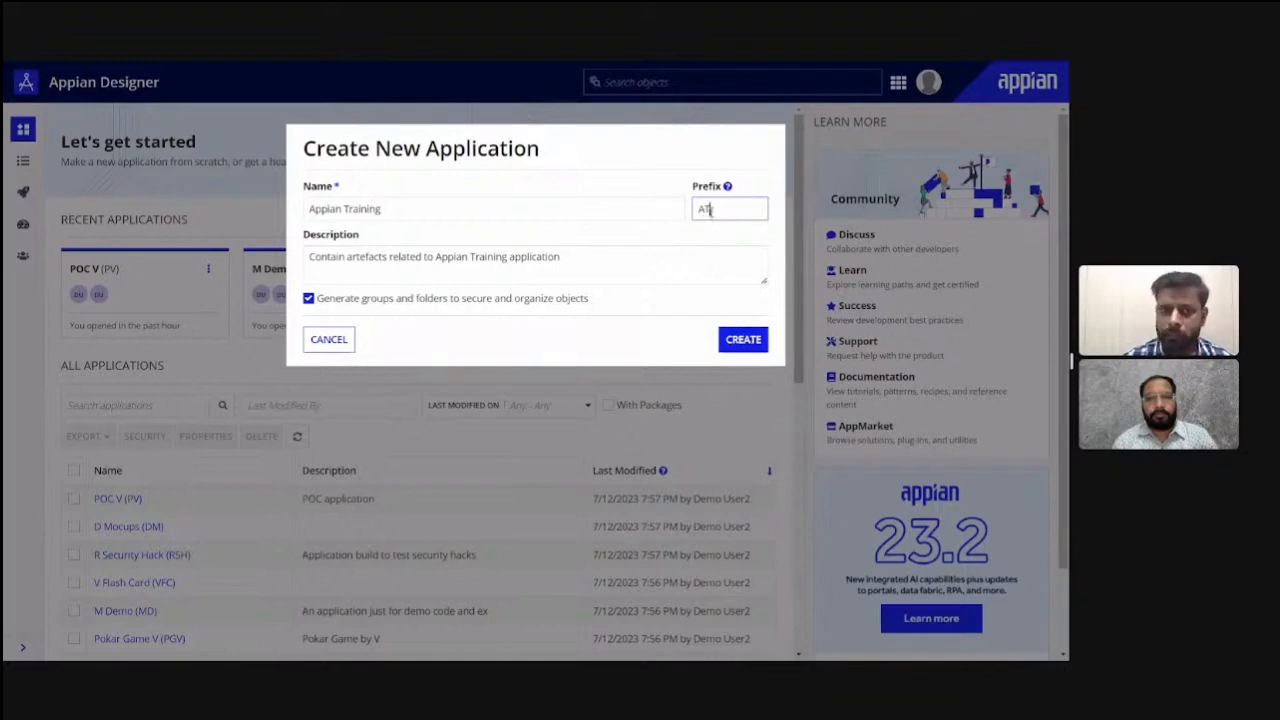
click(562, 237)
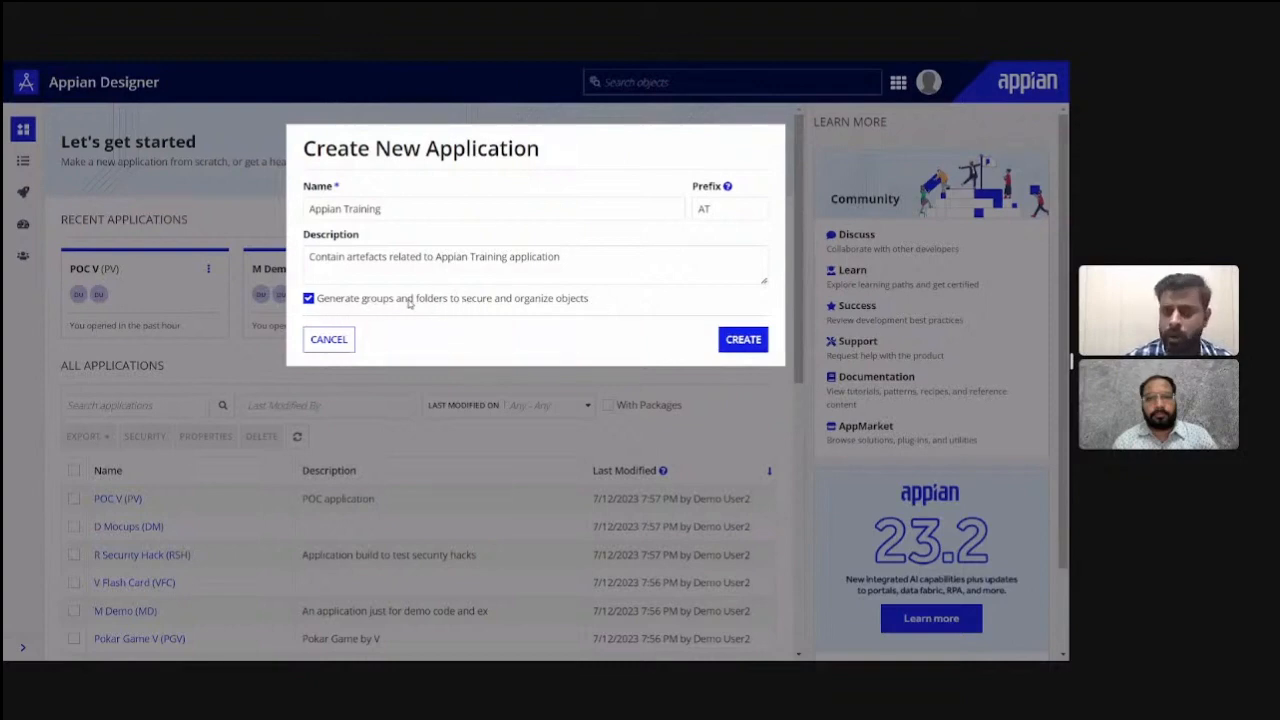
click(309, 300)
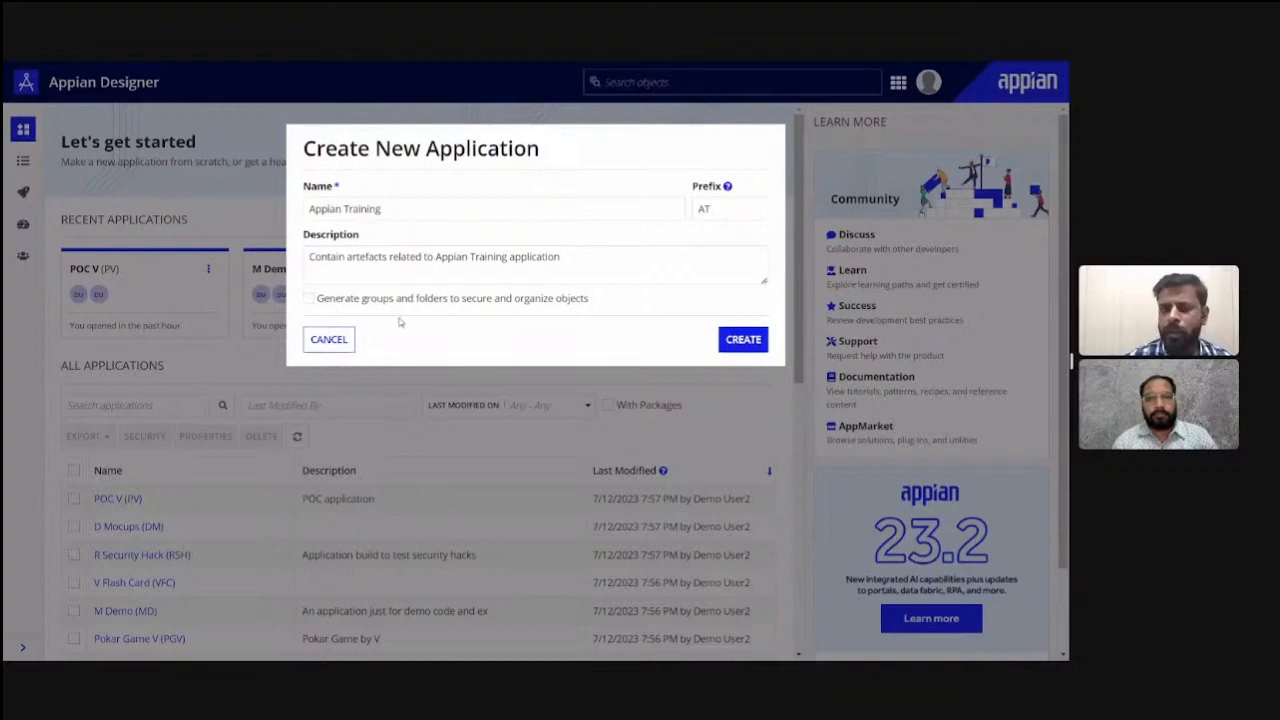
click(309, 300)
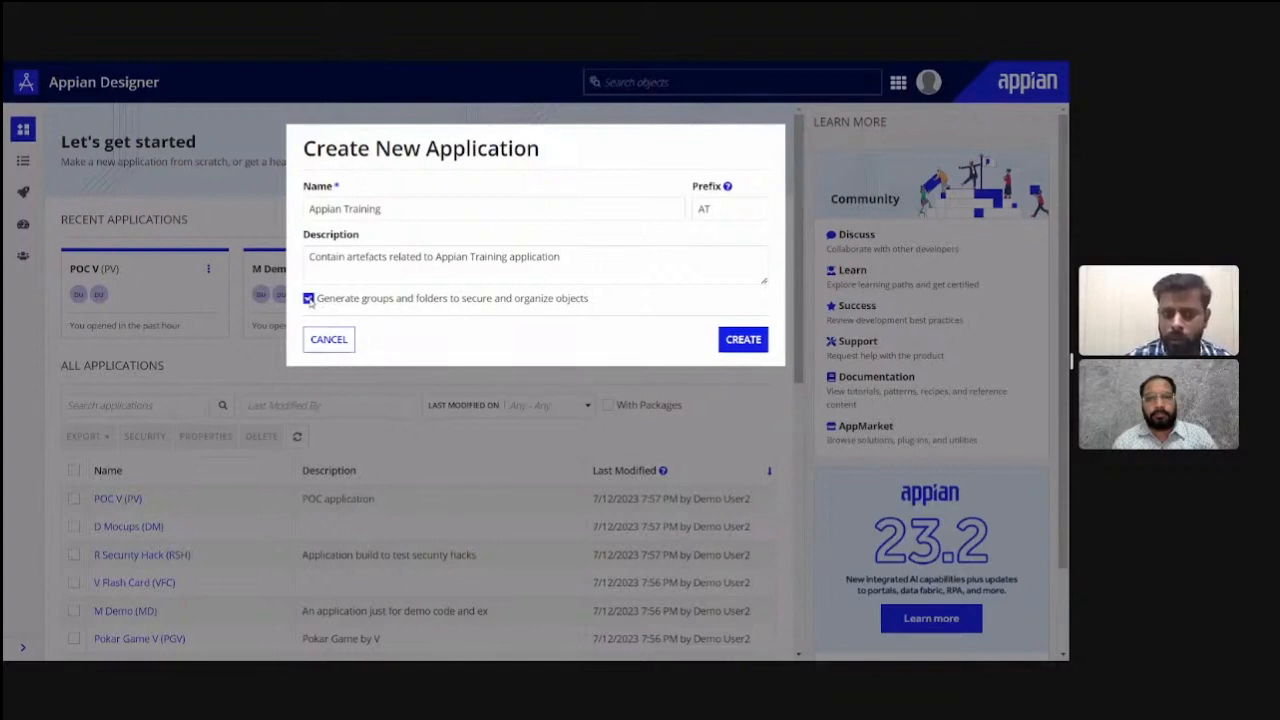
click(745, 340)
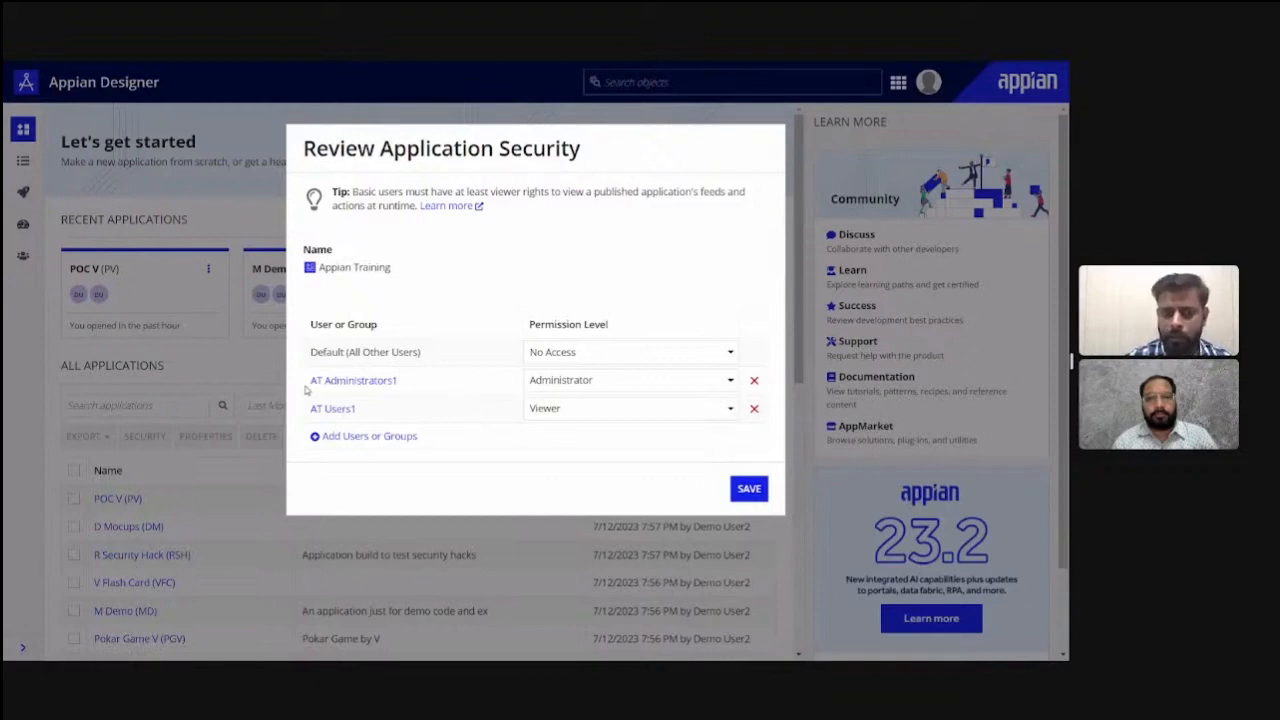
- Review the permission levels available for the AT Administrators1 group, keep Administrator, and save the application security
drag(400, 384, 312, 393)
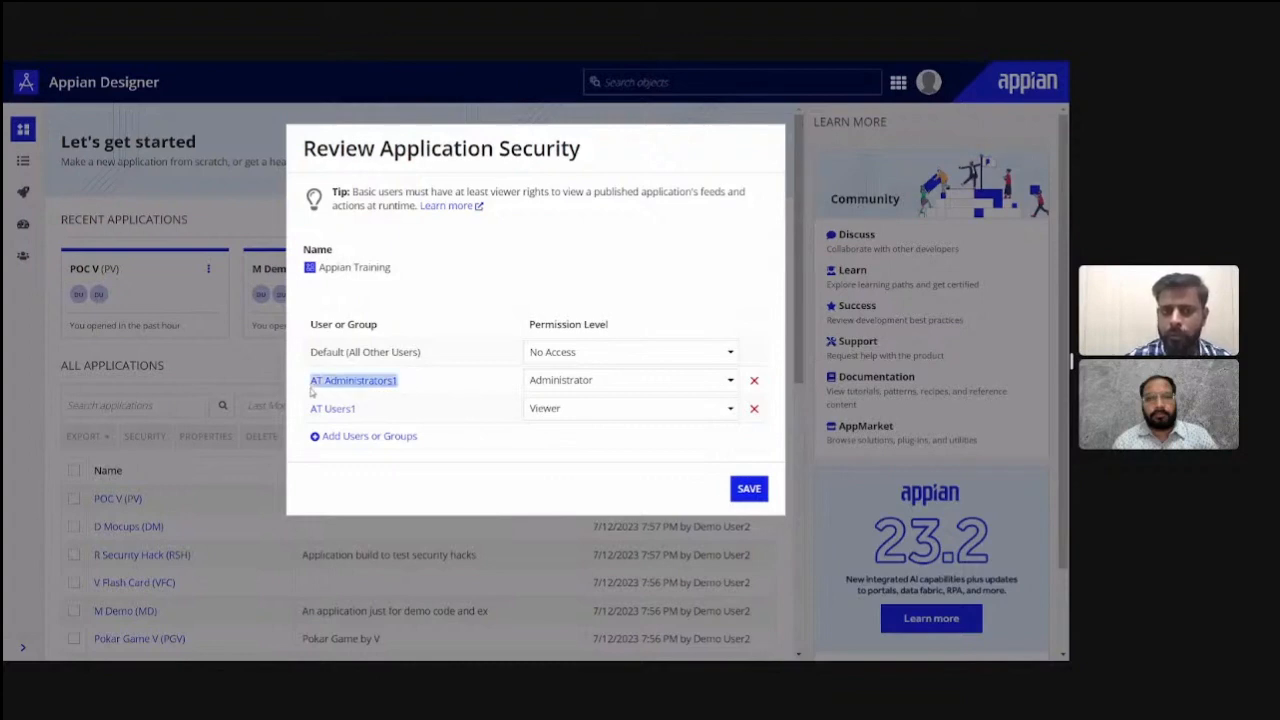
click(408, 389)
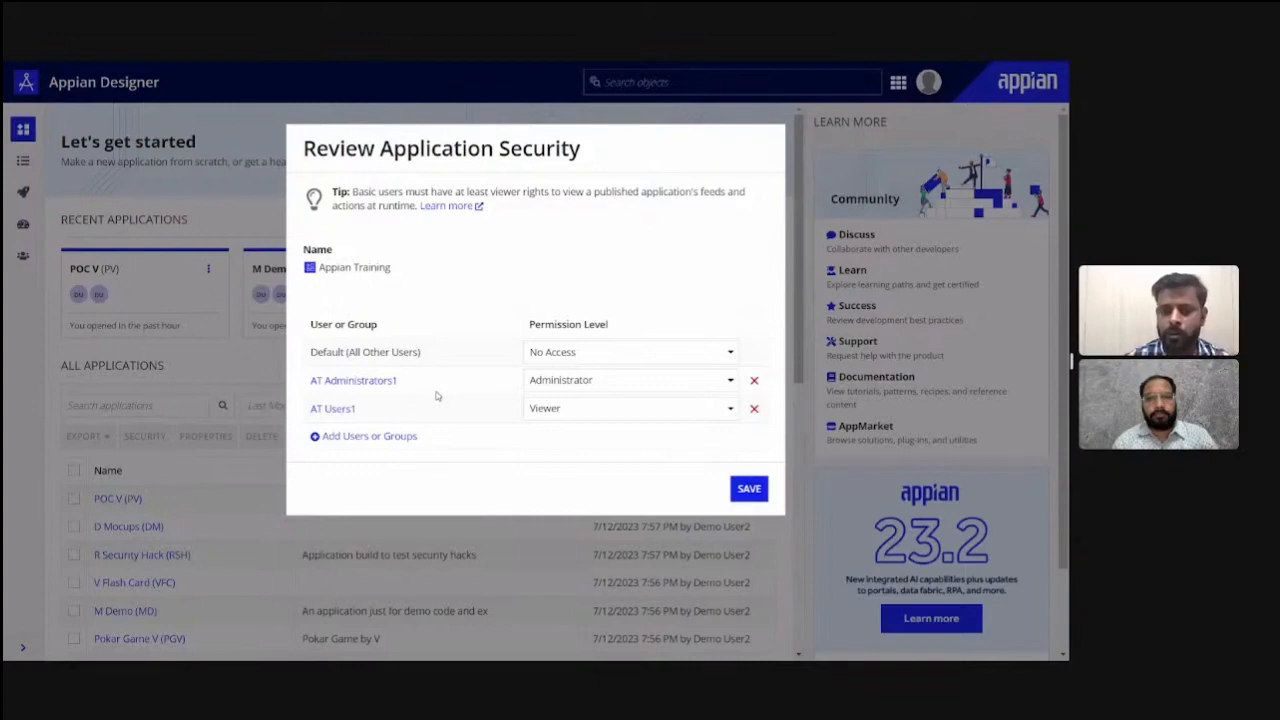
click(573, 388)
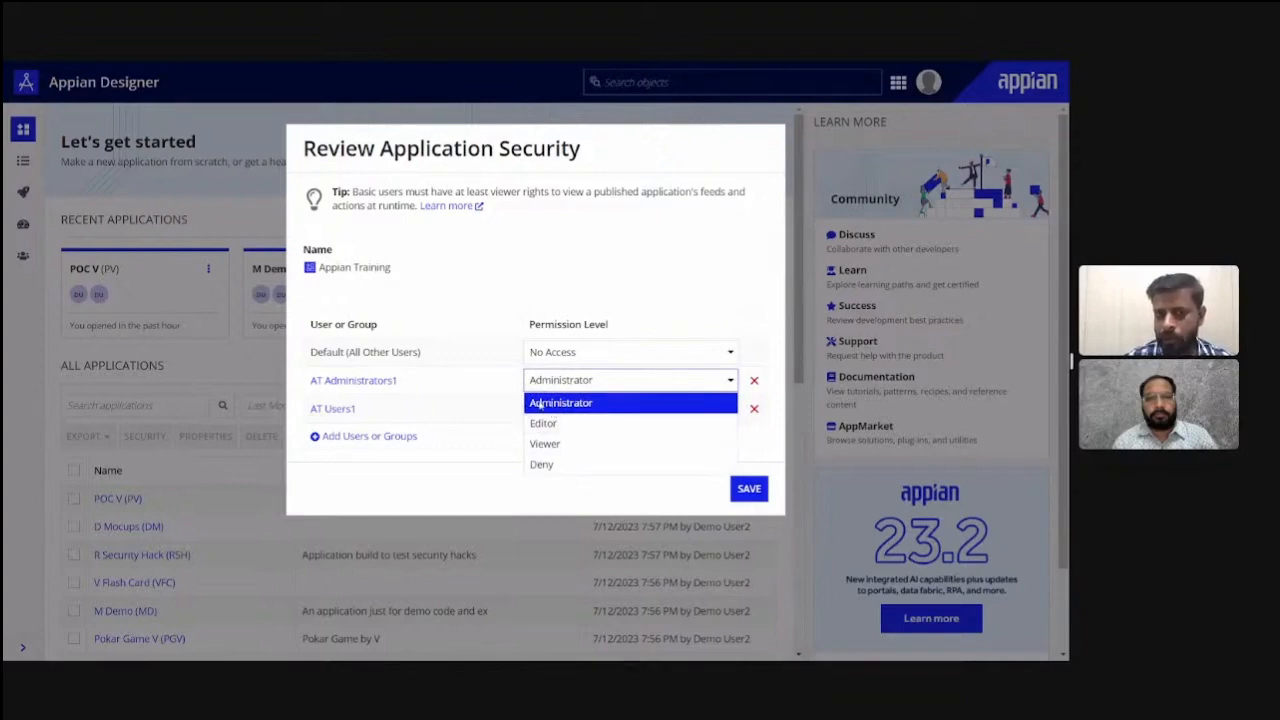
click(494, 448)
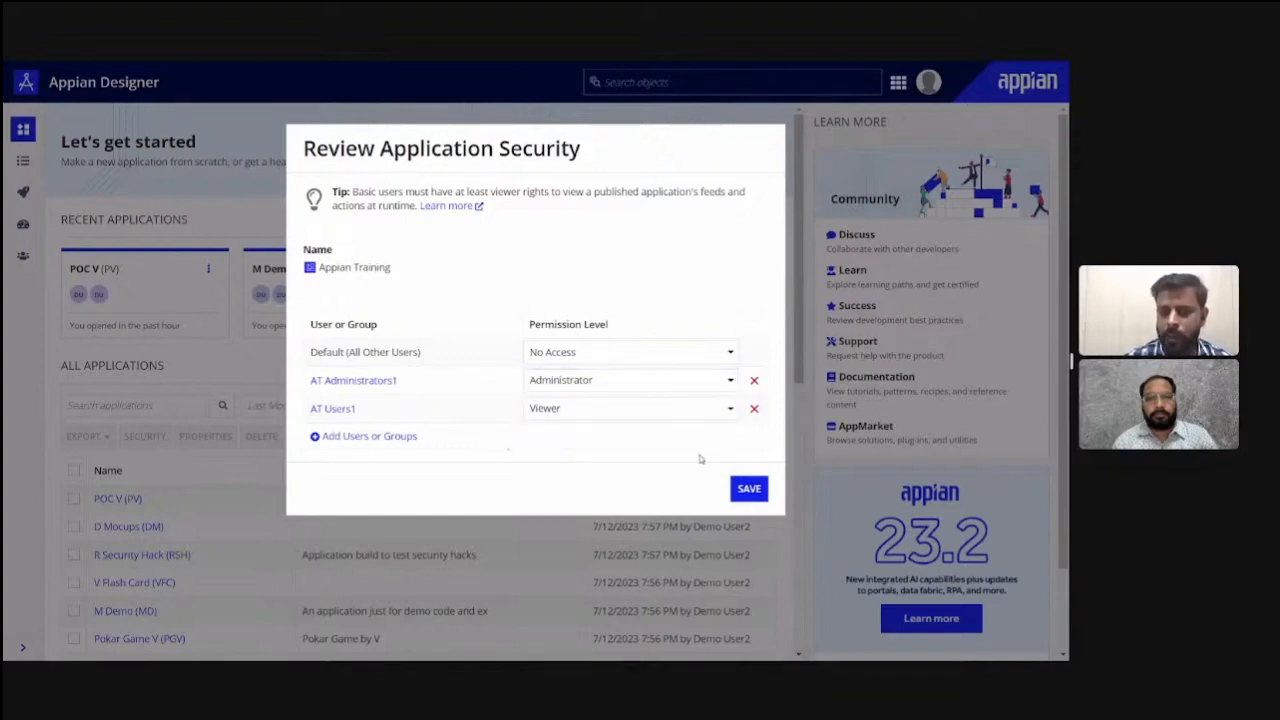
click(752, 490)
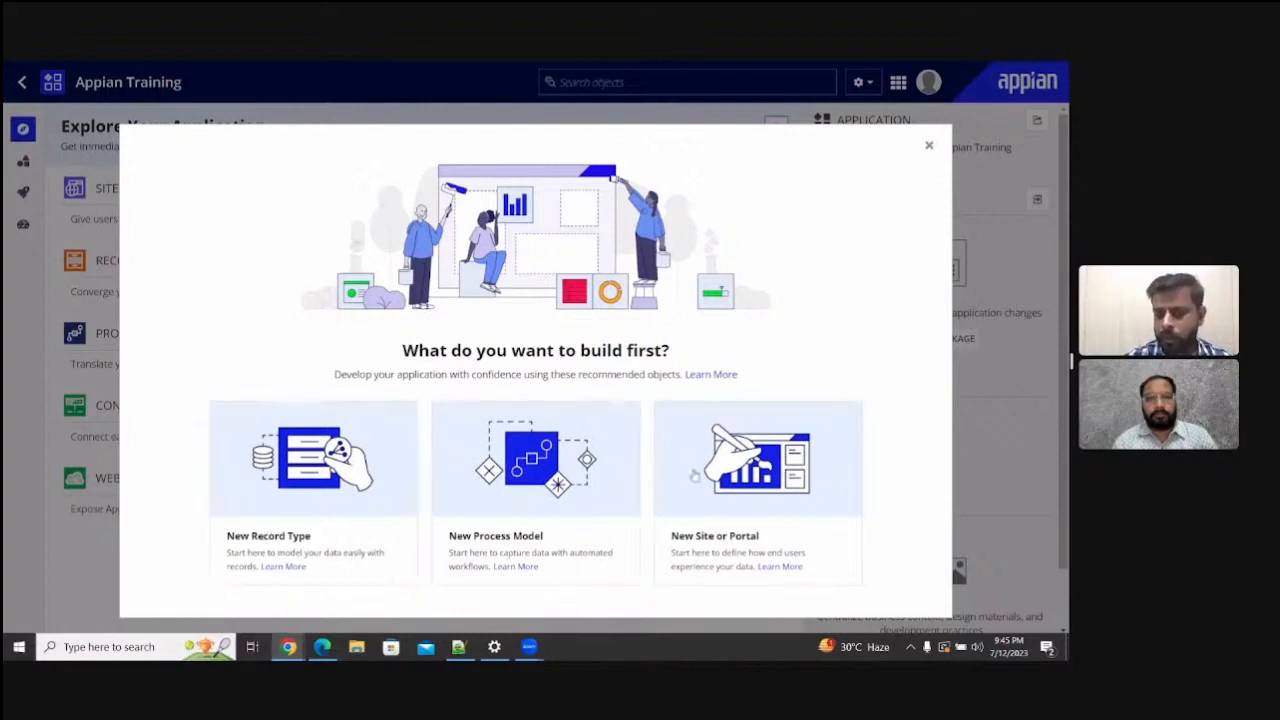
- Dismiss the suggestions on what to build first and open the Build view listing all application objects
click(930, 149)
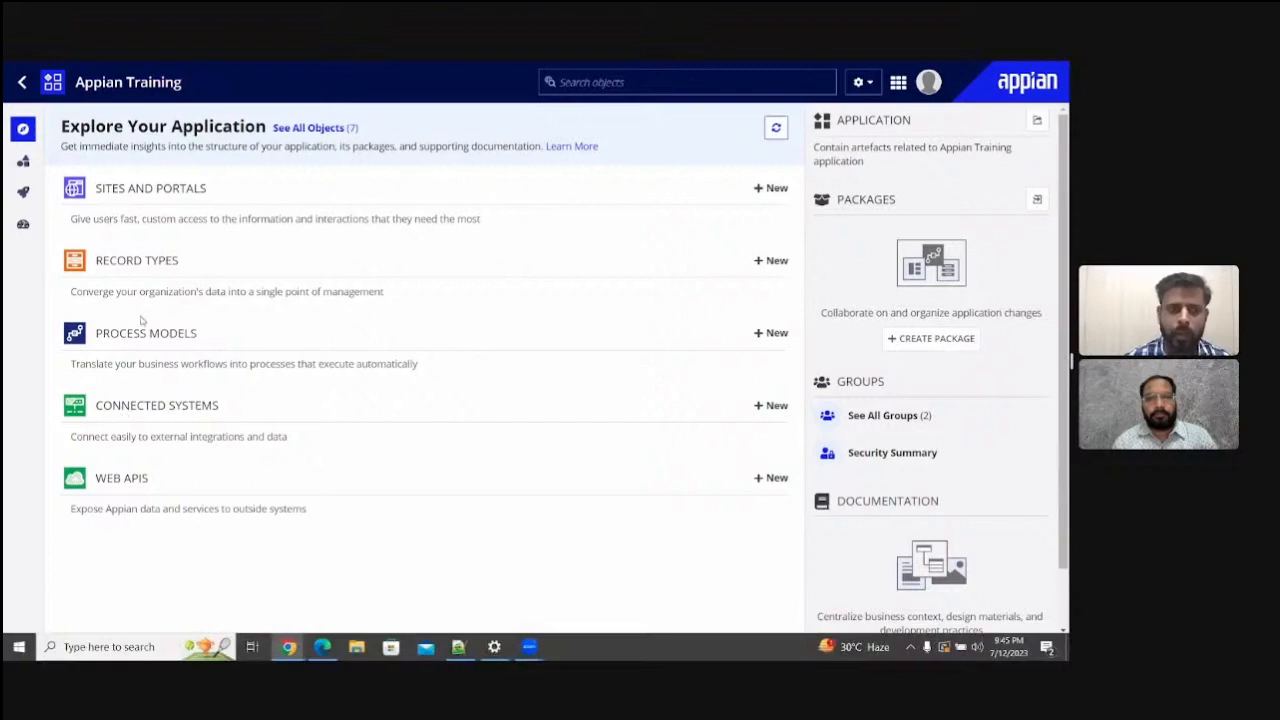
click(22, 165)
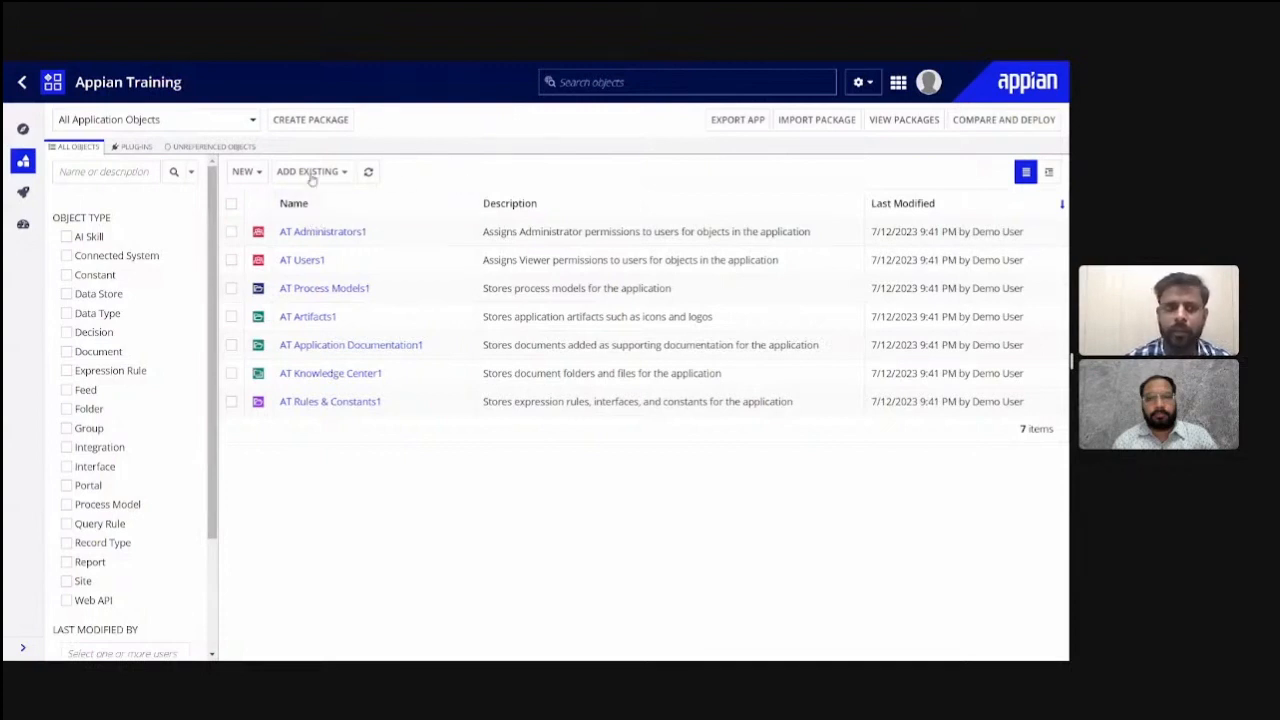
click(247, 172)
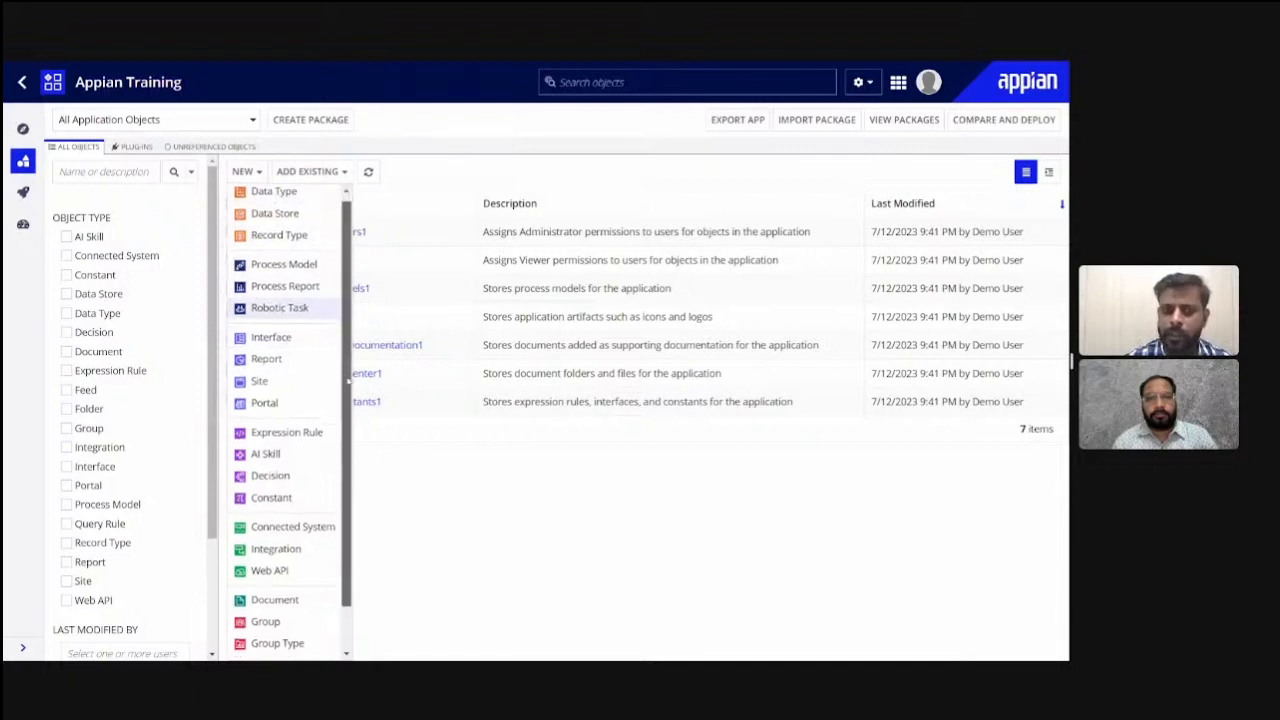
scroll(348, 320, down, 1)
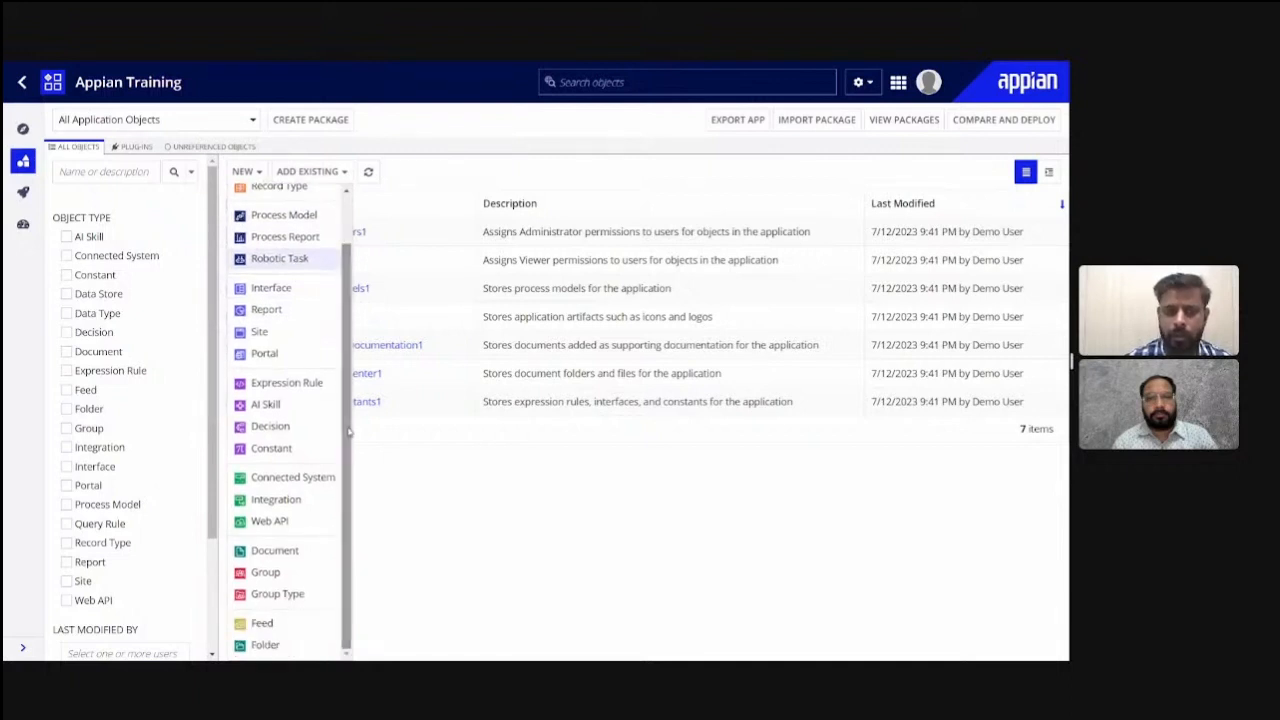
drag(349, 426, 354, 511)
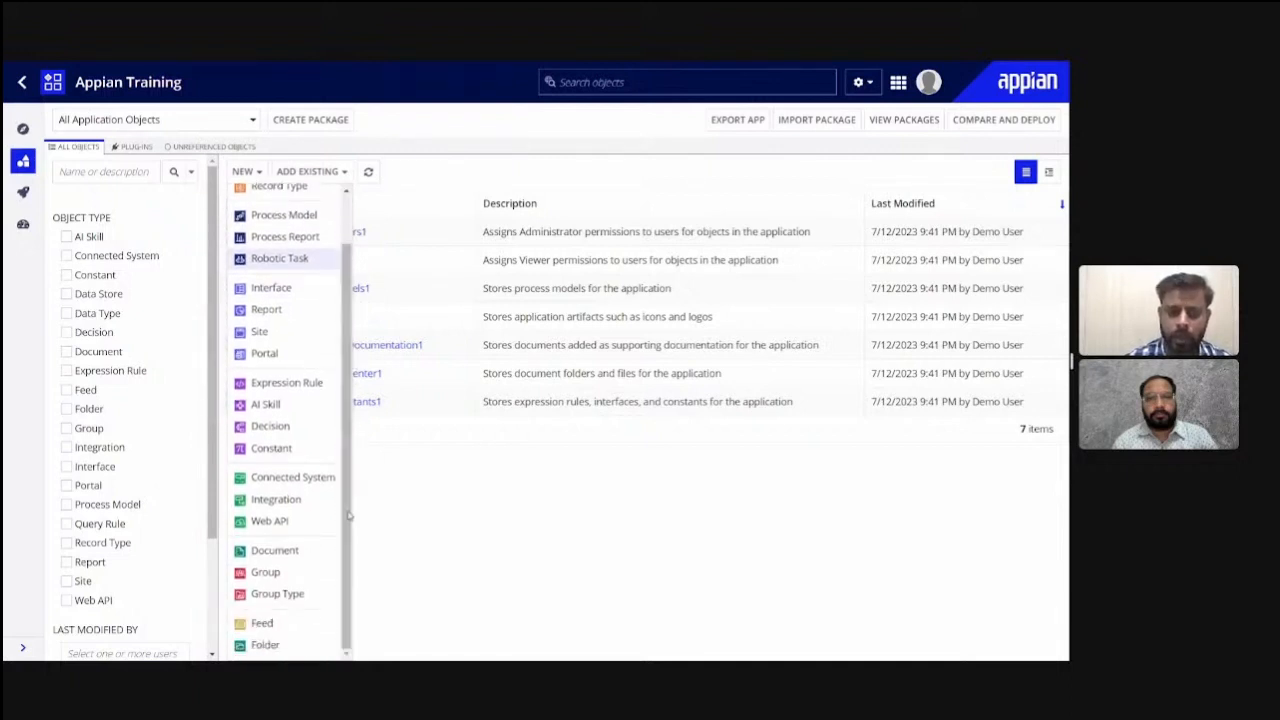
click(266, 573)
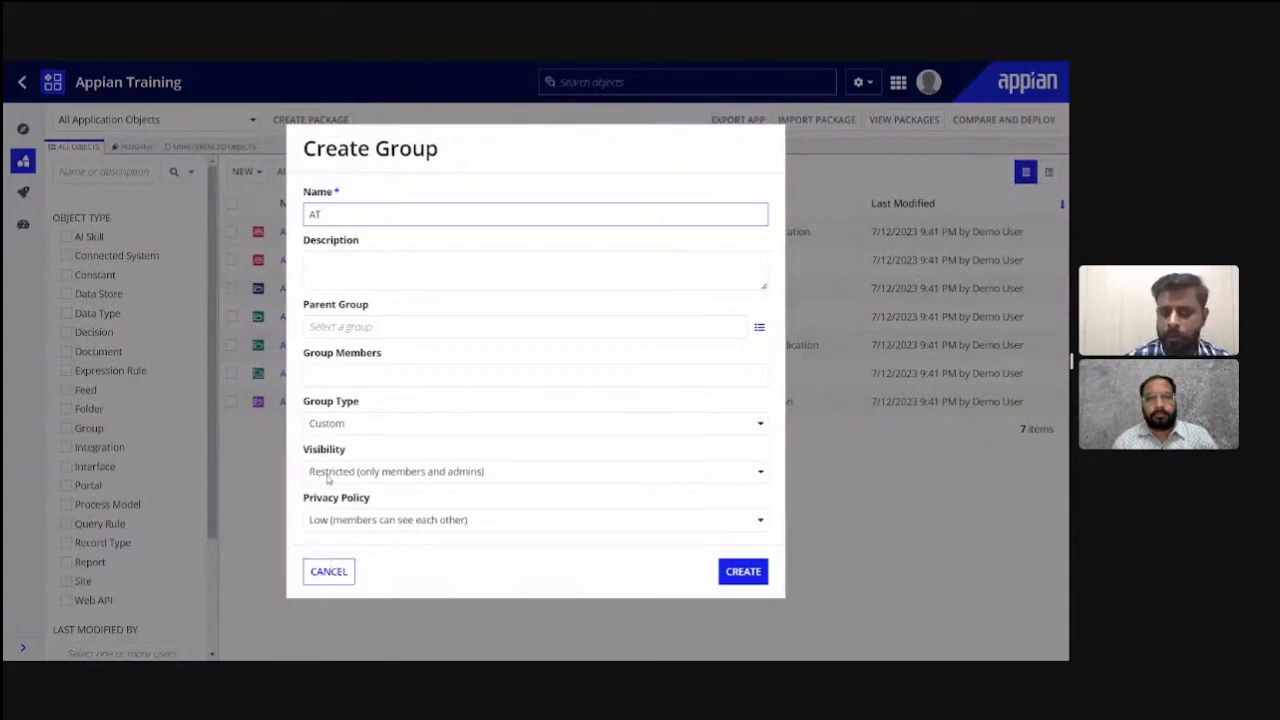
click(332, 574)
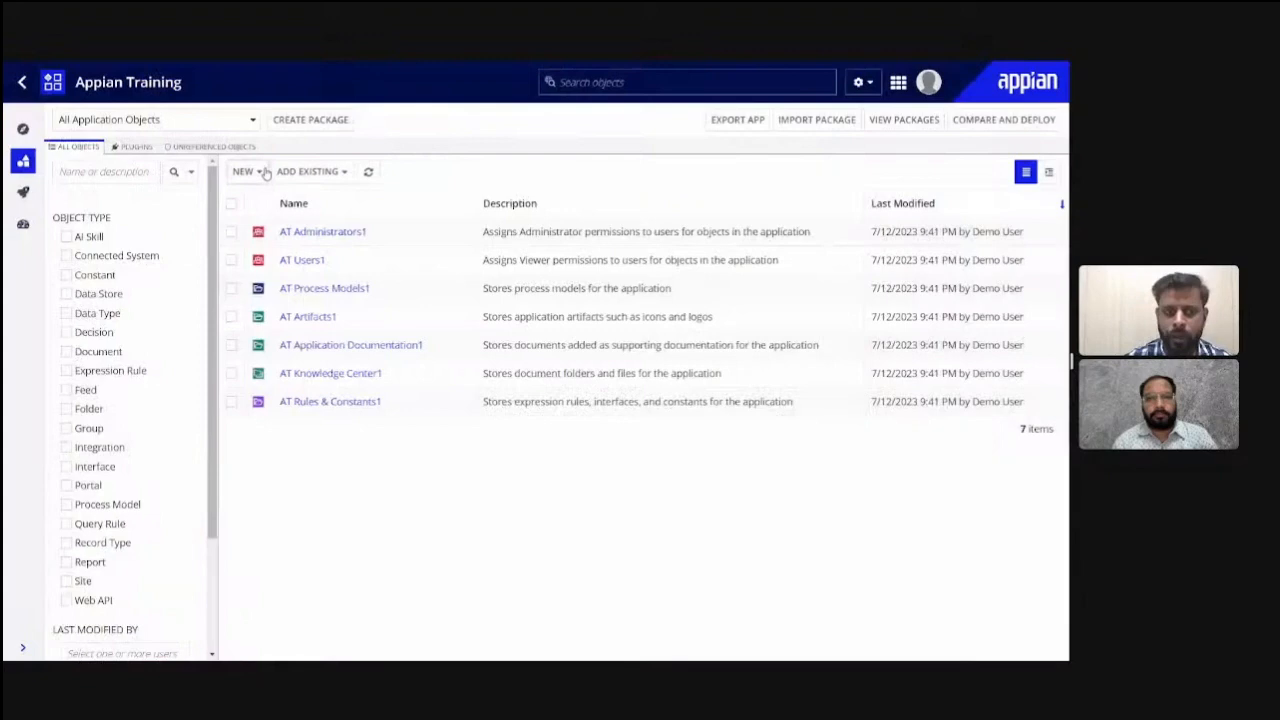
- Examine the new interface form with its AT_ name prefix and save folder, cancel it, and look over the other creatable object types
click(265, 173)
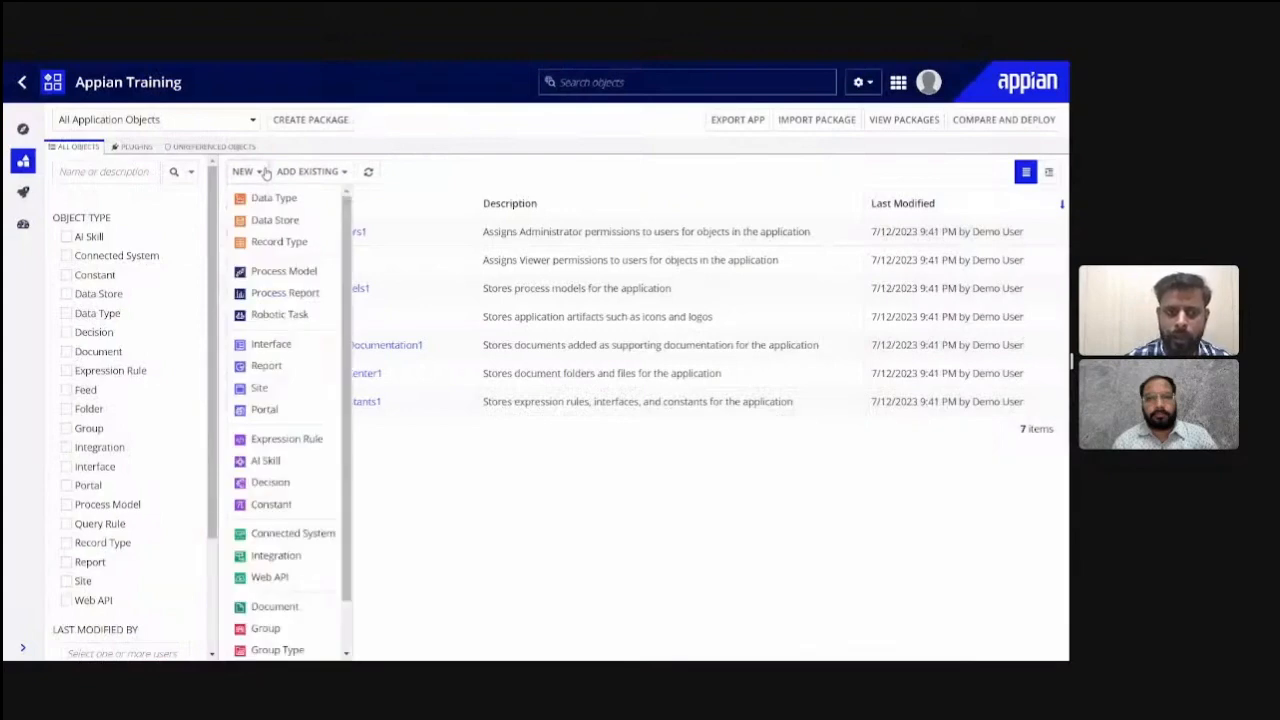
click(268, 344)
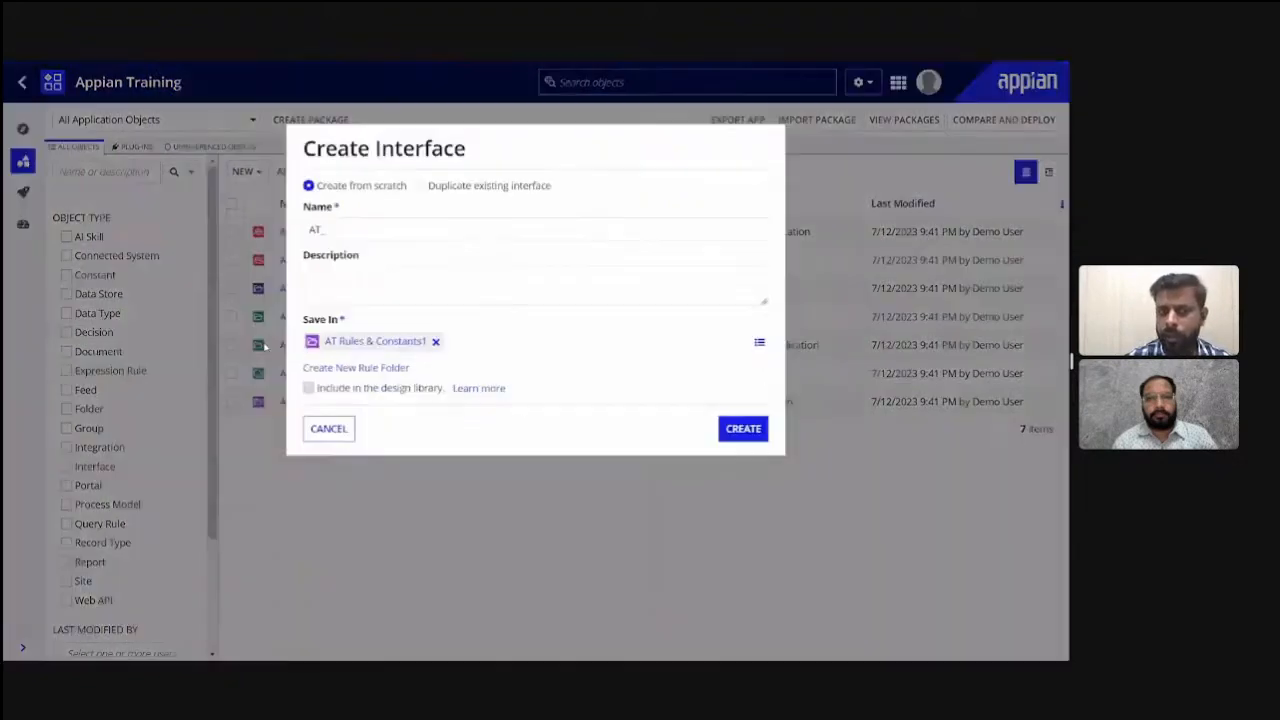
click(327, 228)
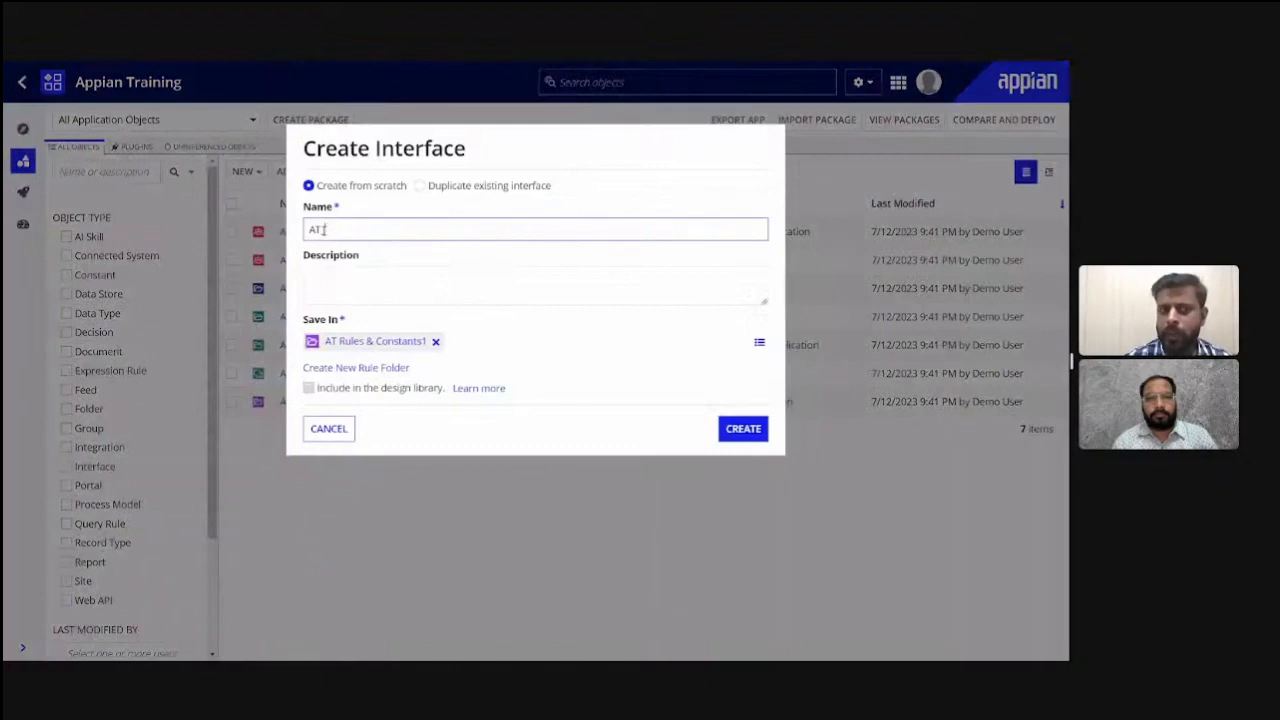
drag(341, 230, 305, 232)
click(350, 232)
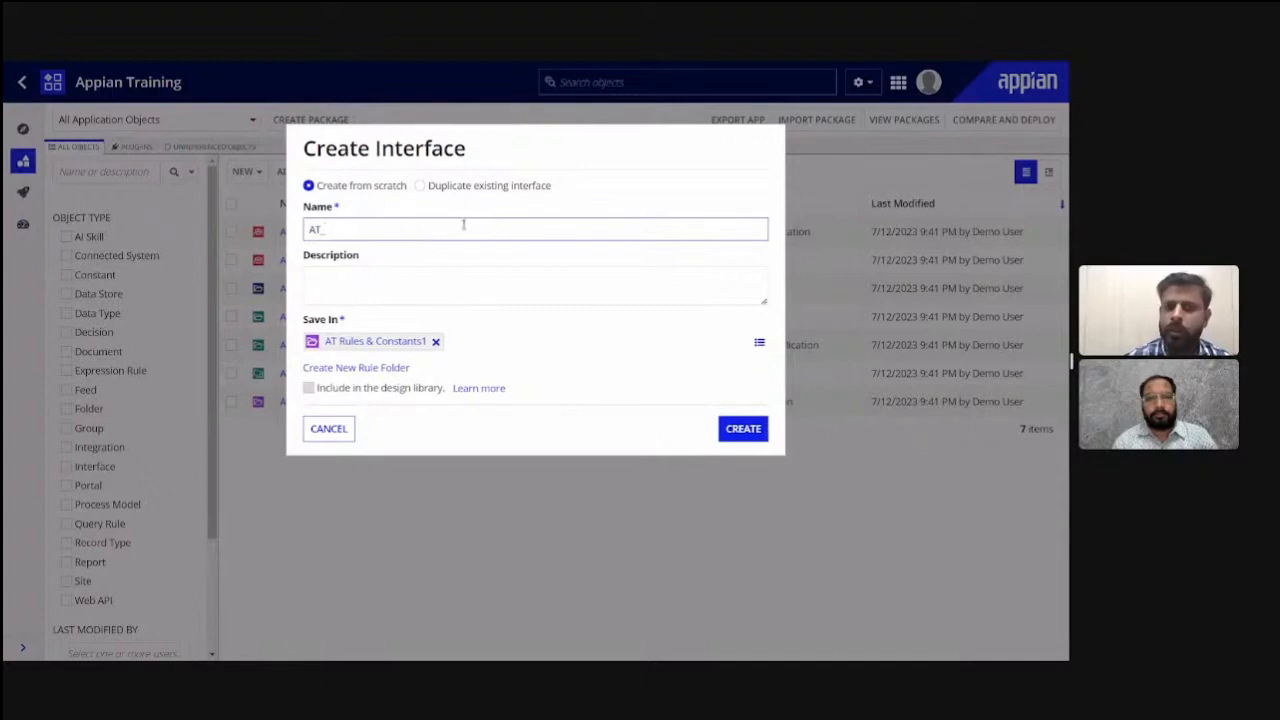
click(344, 275)
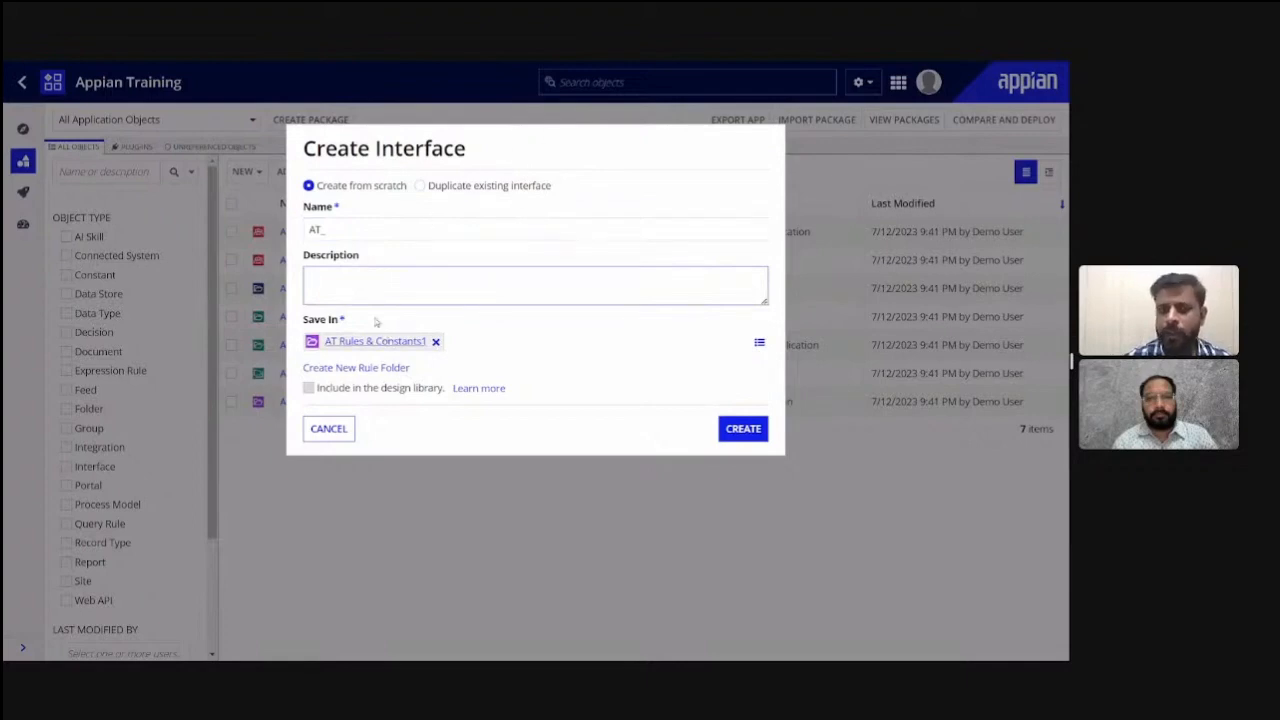
click(328, 428)
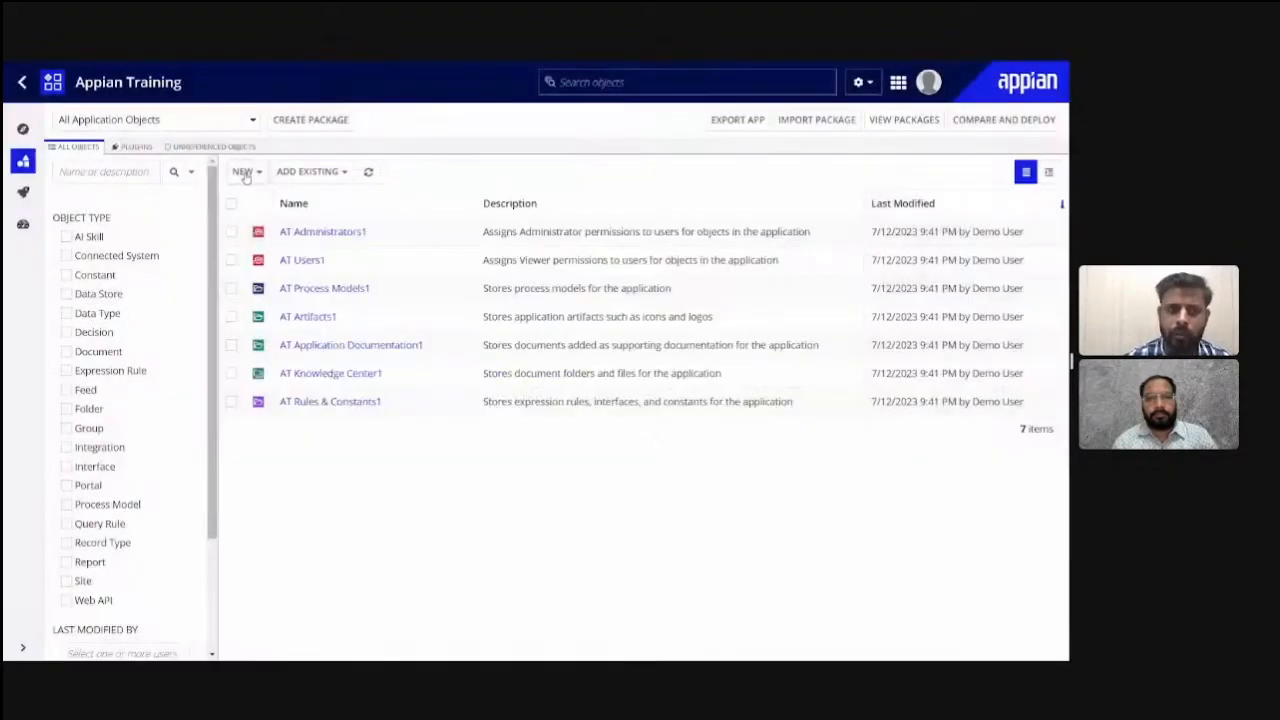
click(245, 173)
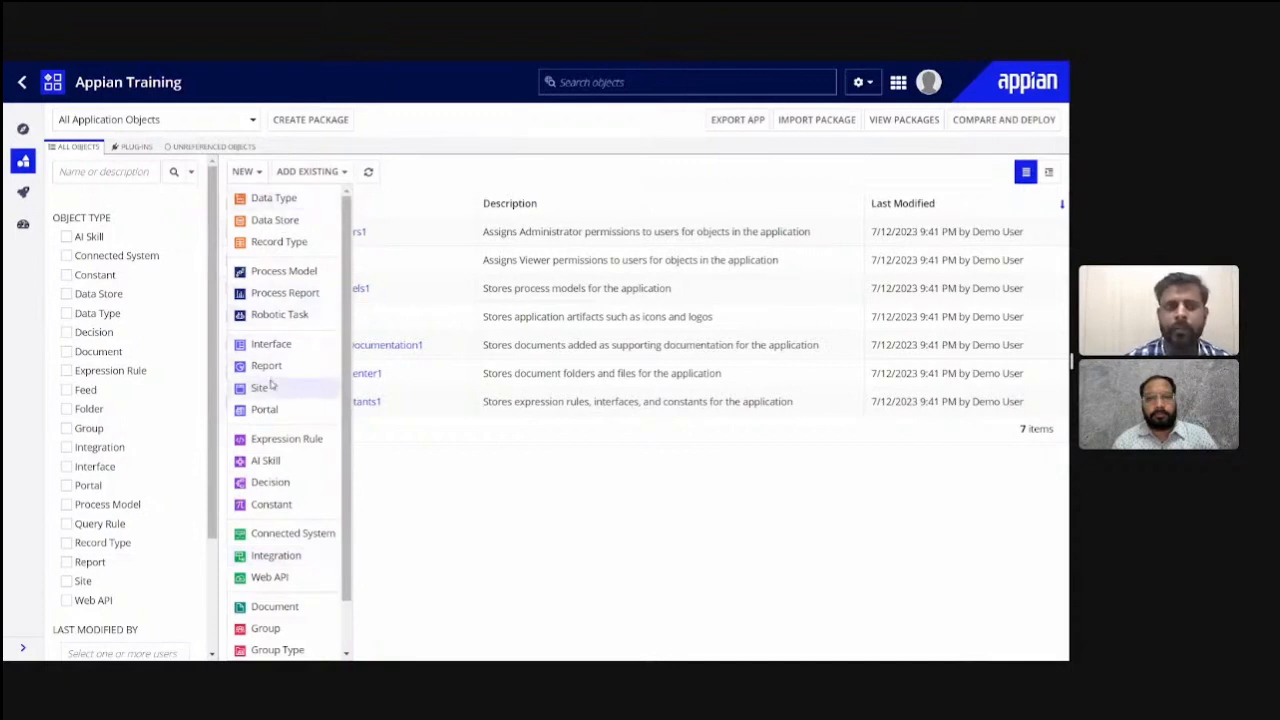
click(469, 566)
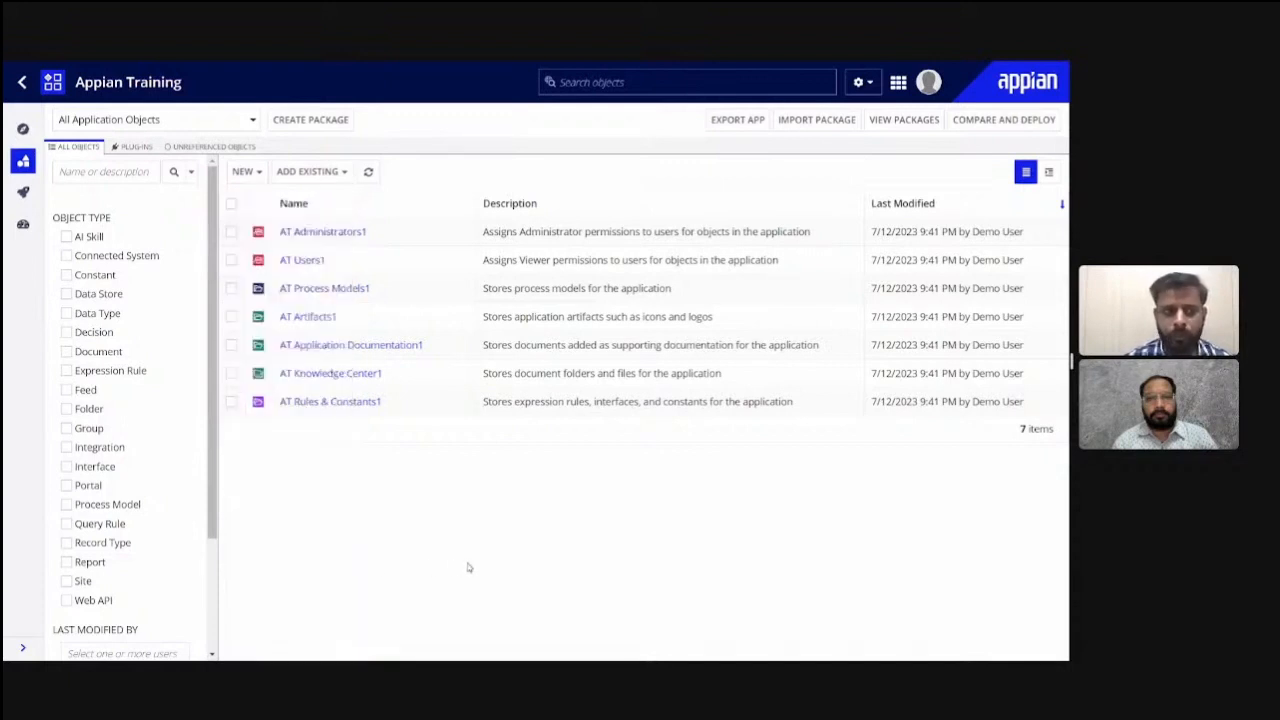
- Try filtering the application objects by Data Type and by Group, clearing each filter, and look at the last-modified user and date filters
click(66, 314)
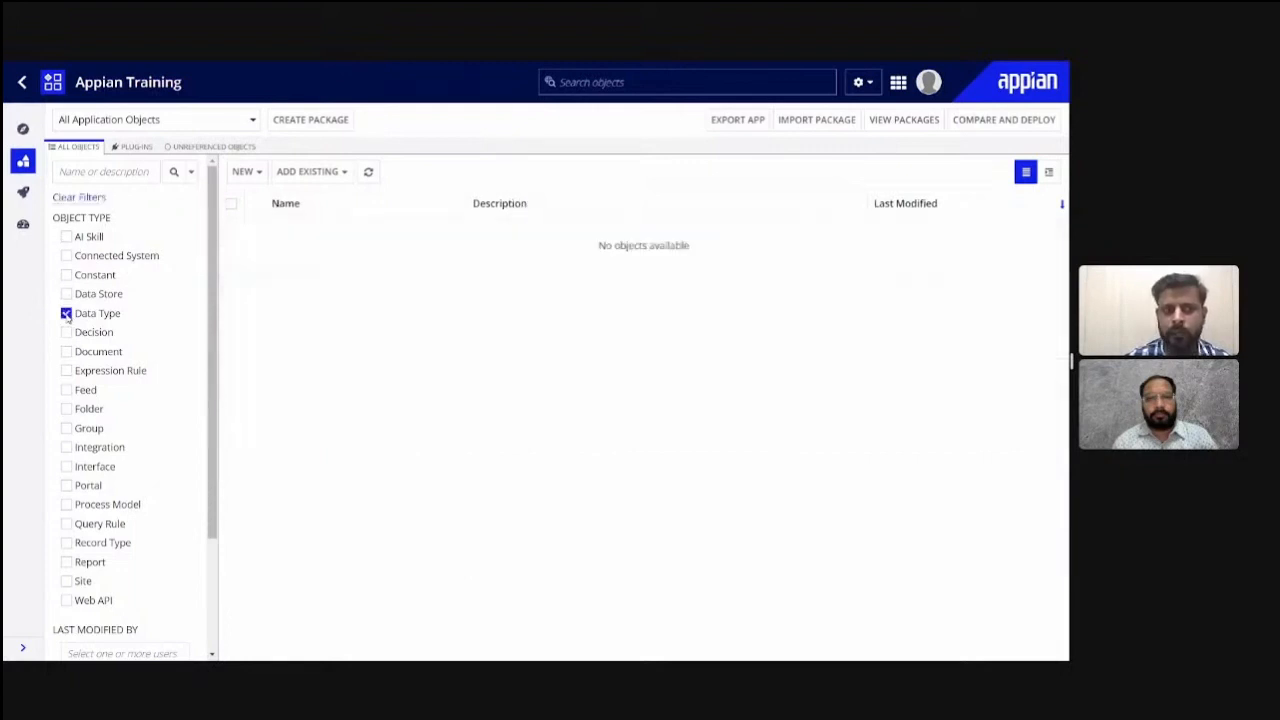
click(66, 314)
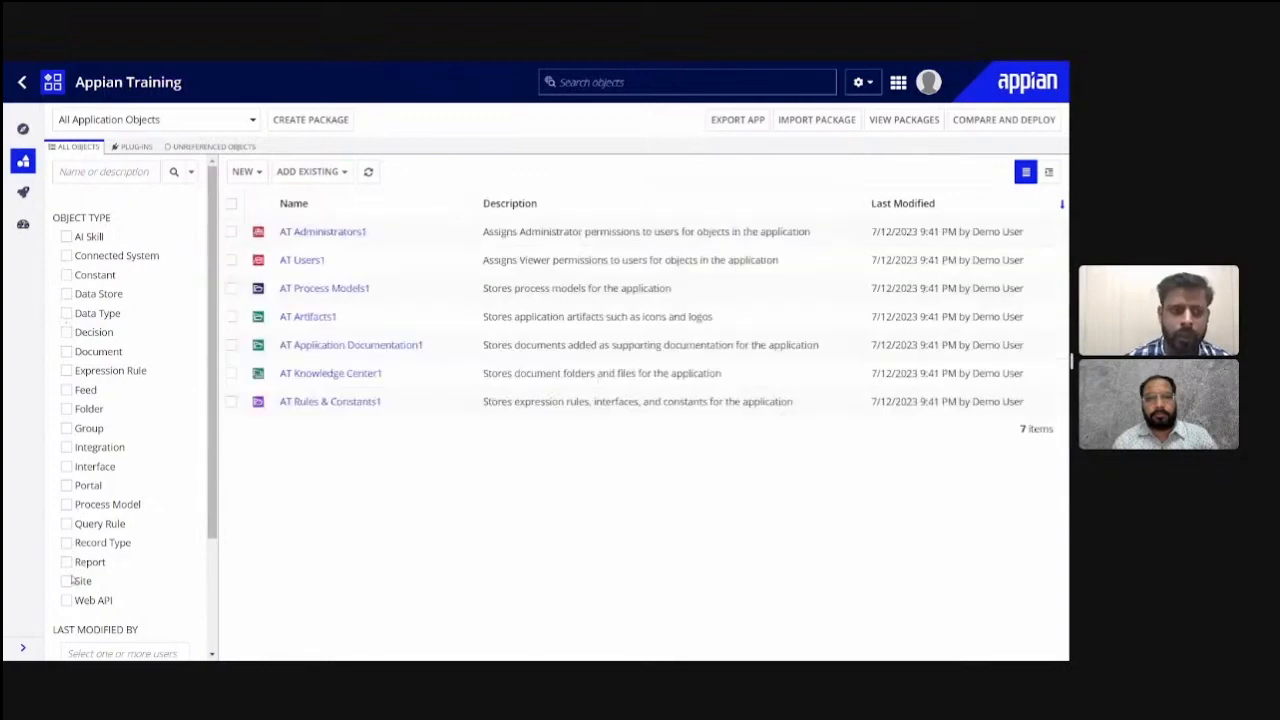
click(66, 428)
click(66, 428)
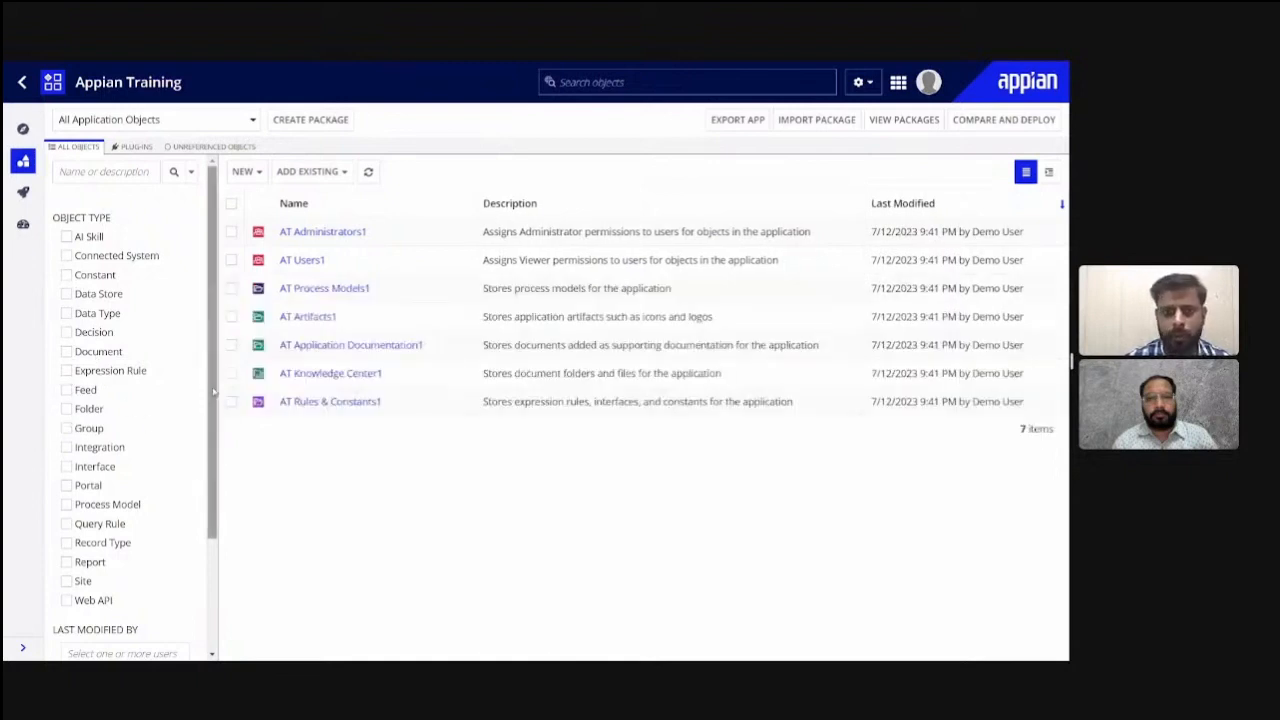
scroll(130, 450, down, 3)
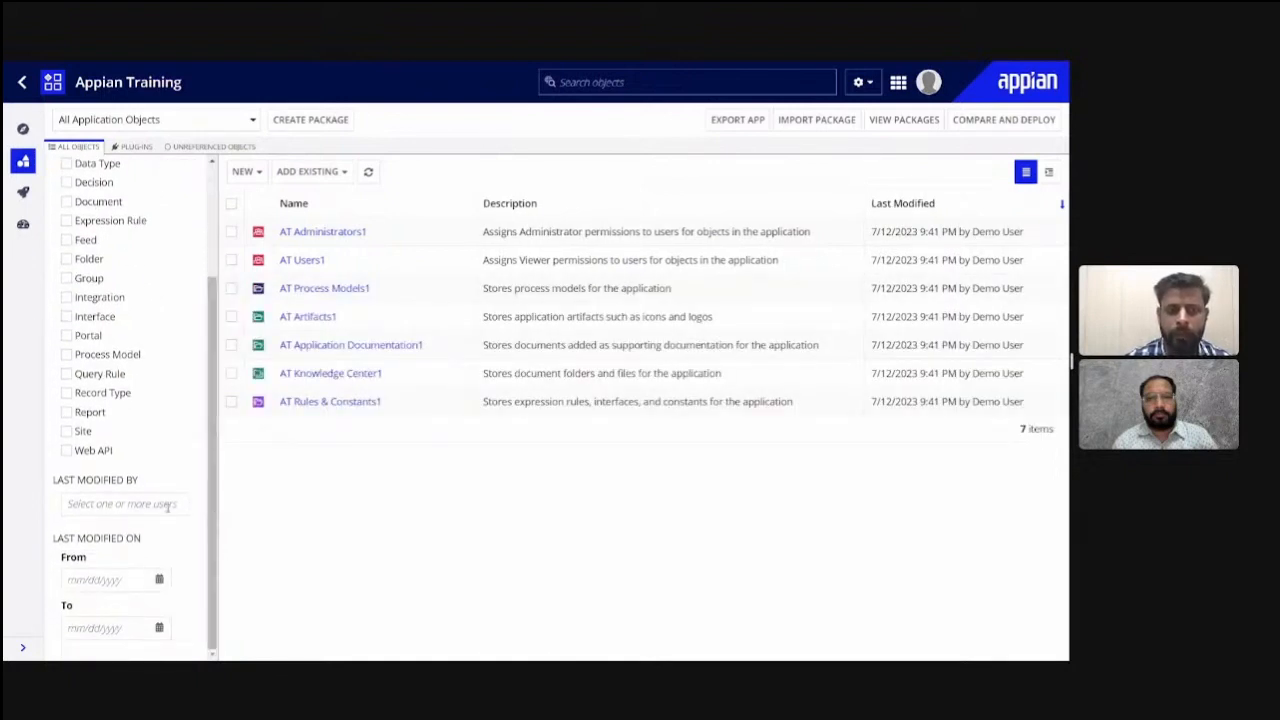
click(123, 505)
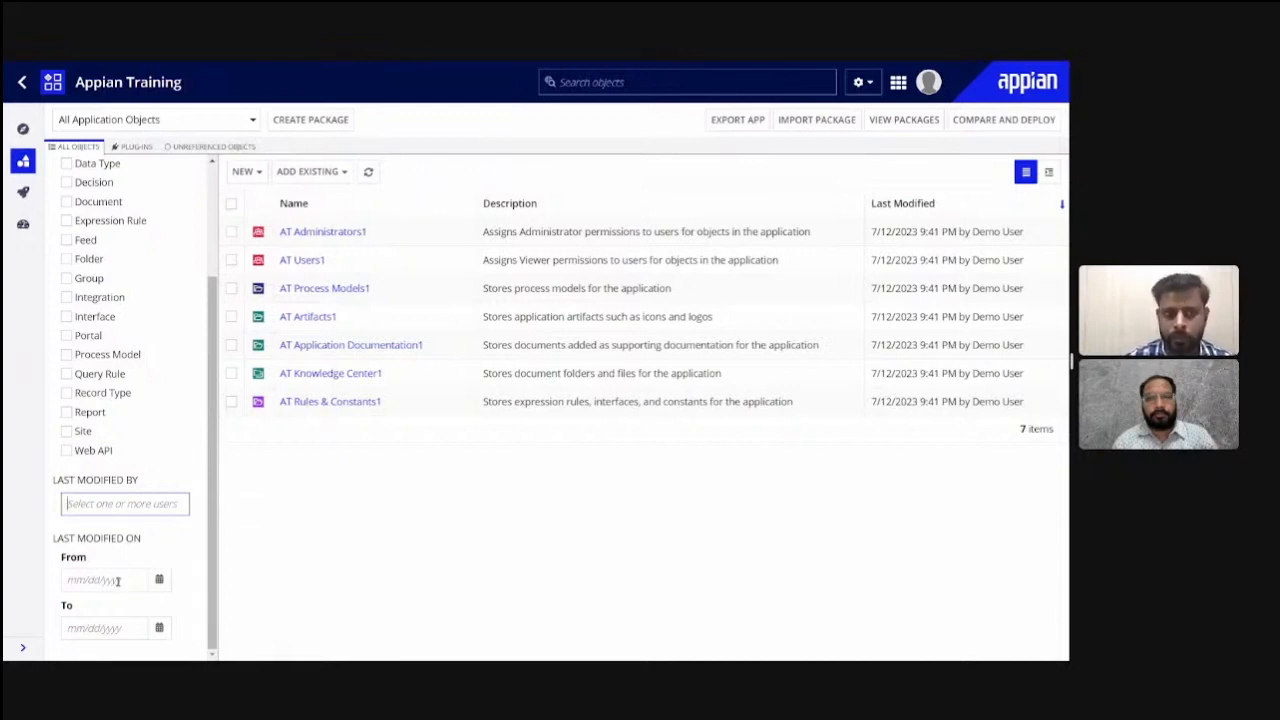
click(280, 577)
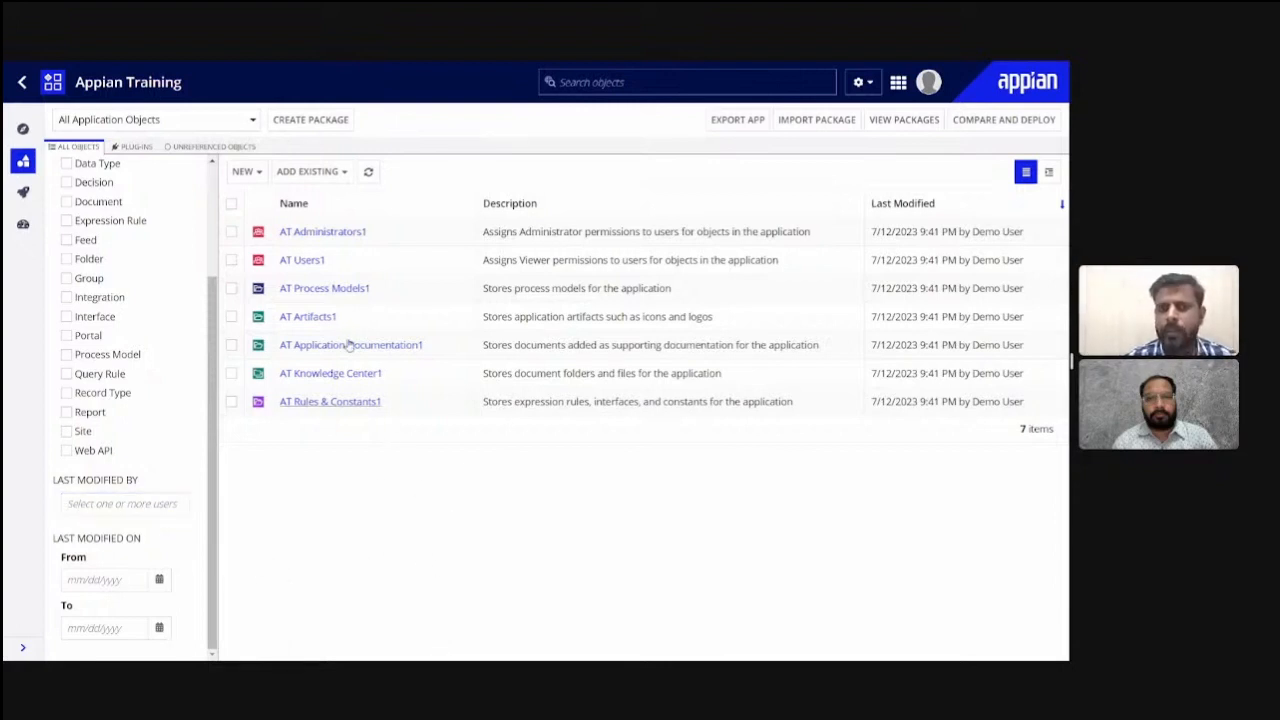
- Review the list of design object types that can be created in the application, including integration and Web API objects
click(246, 172)
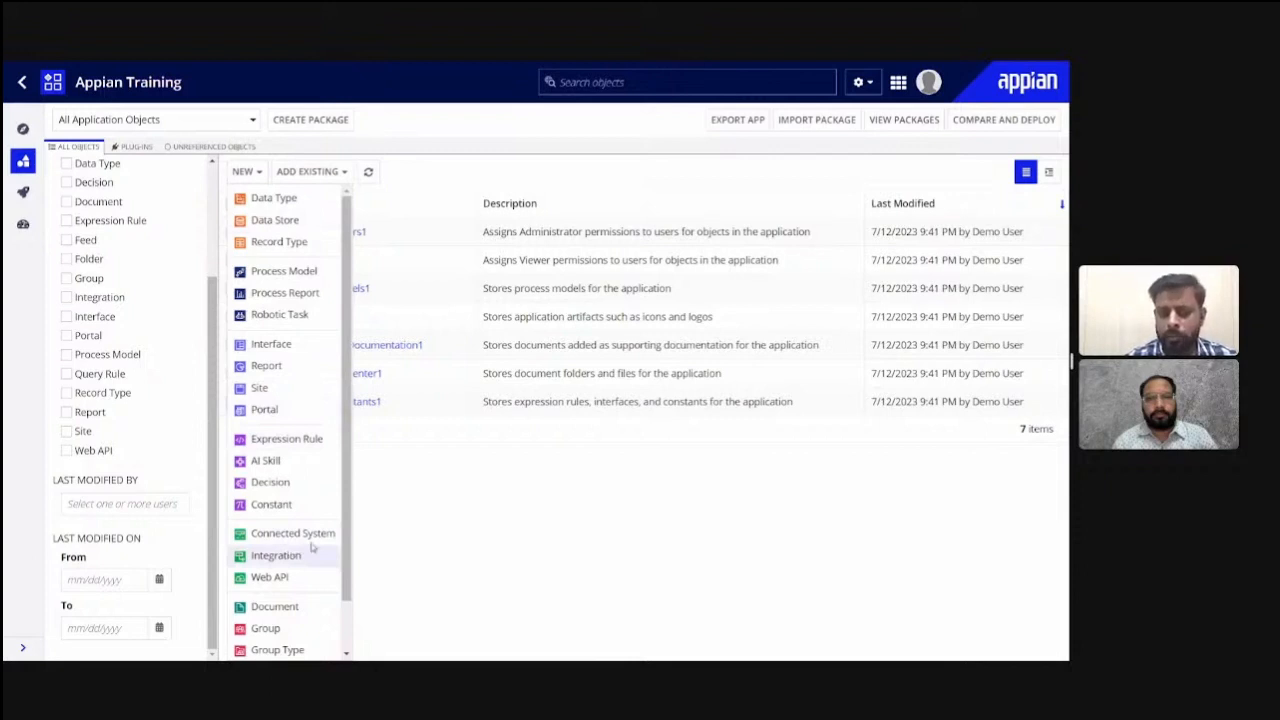
click(384, 535)
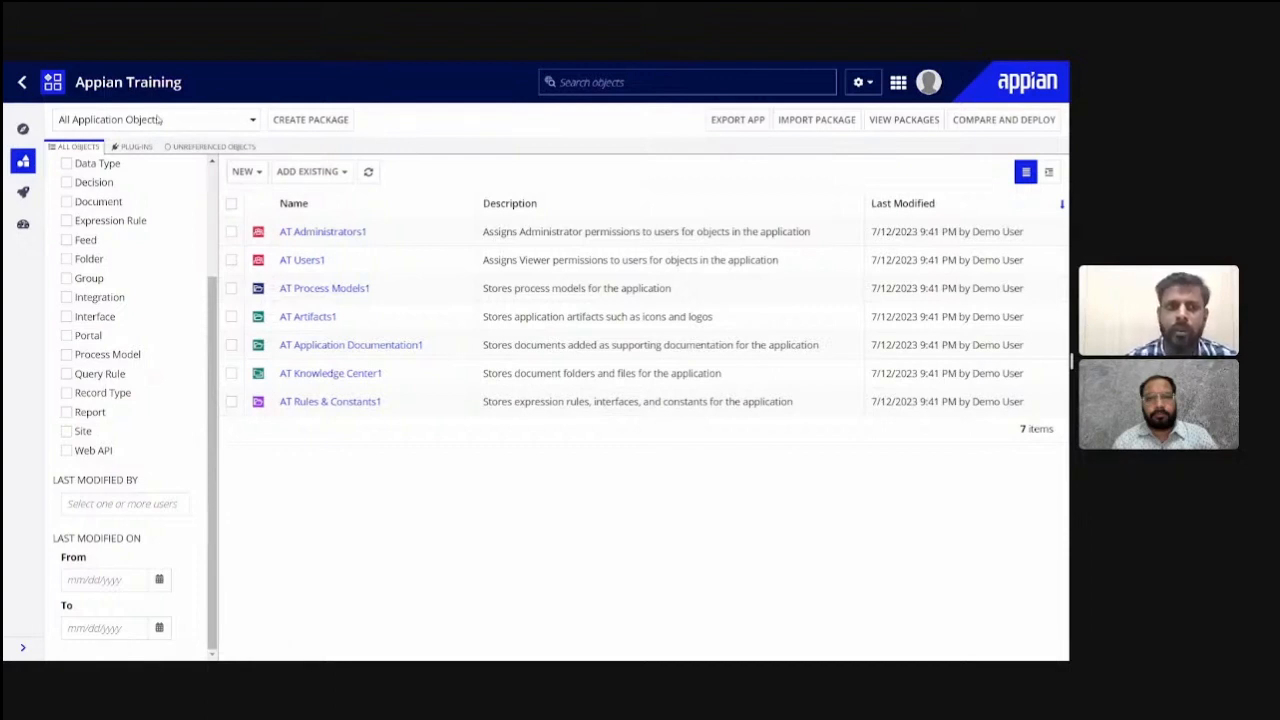
click(243, 172)
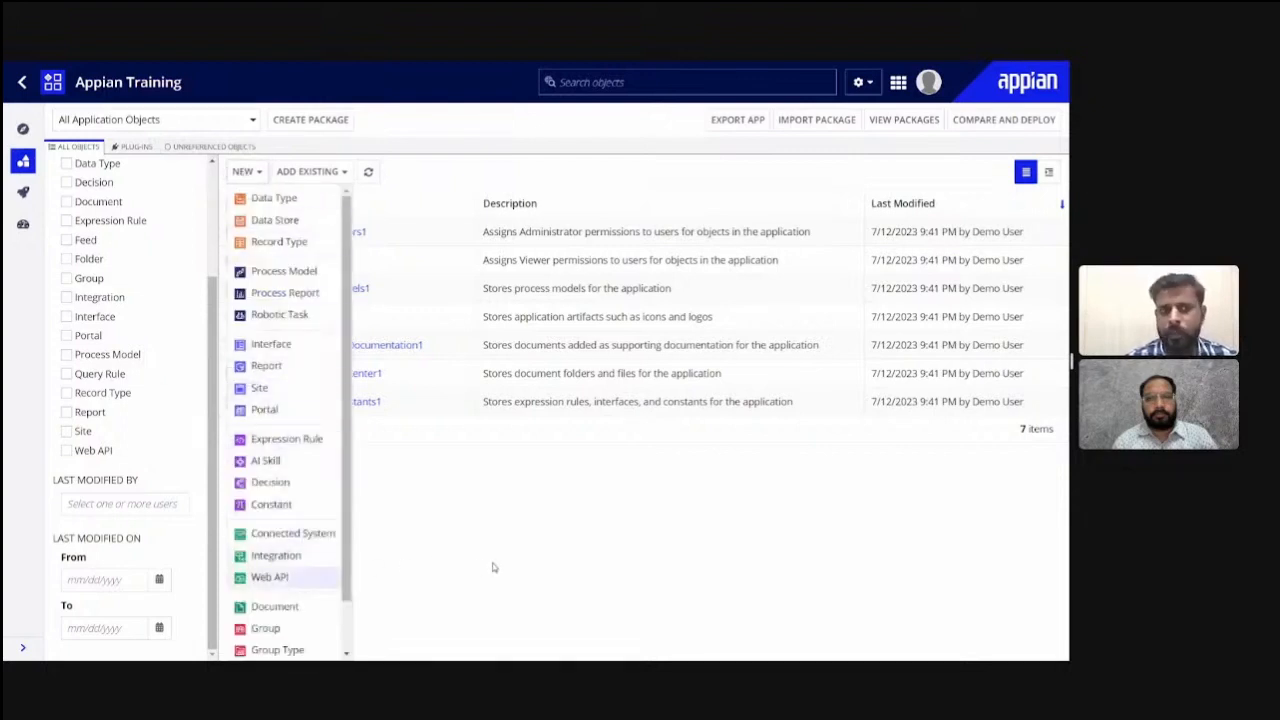
click(375, 472)
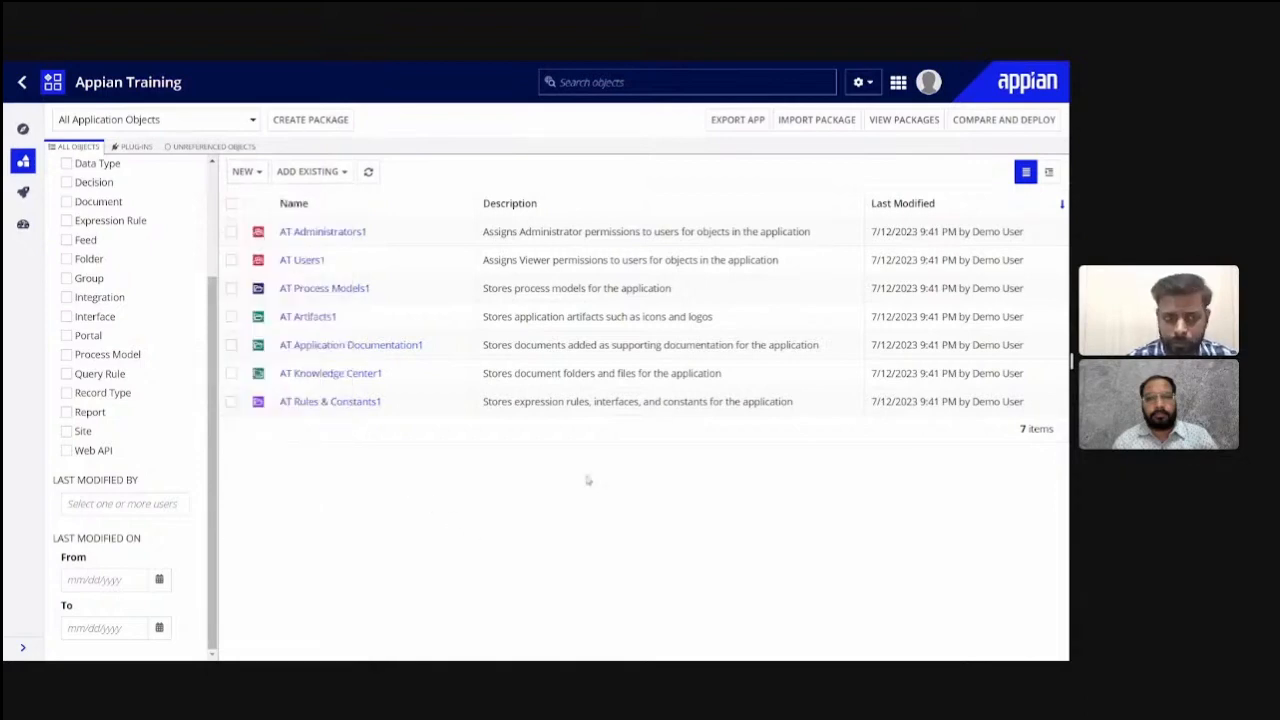
- Switch to the Appian Bootcamp slides and advance to the Appian Database Connectivity slide
key(alt+Tab)
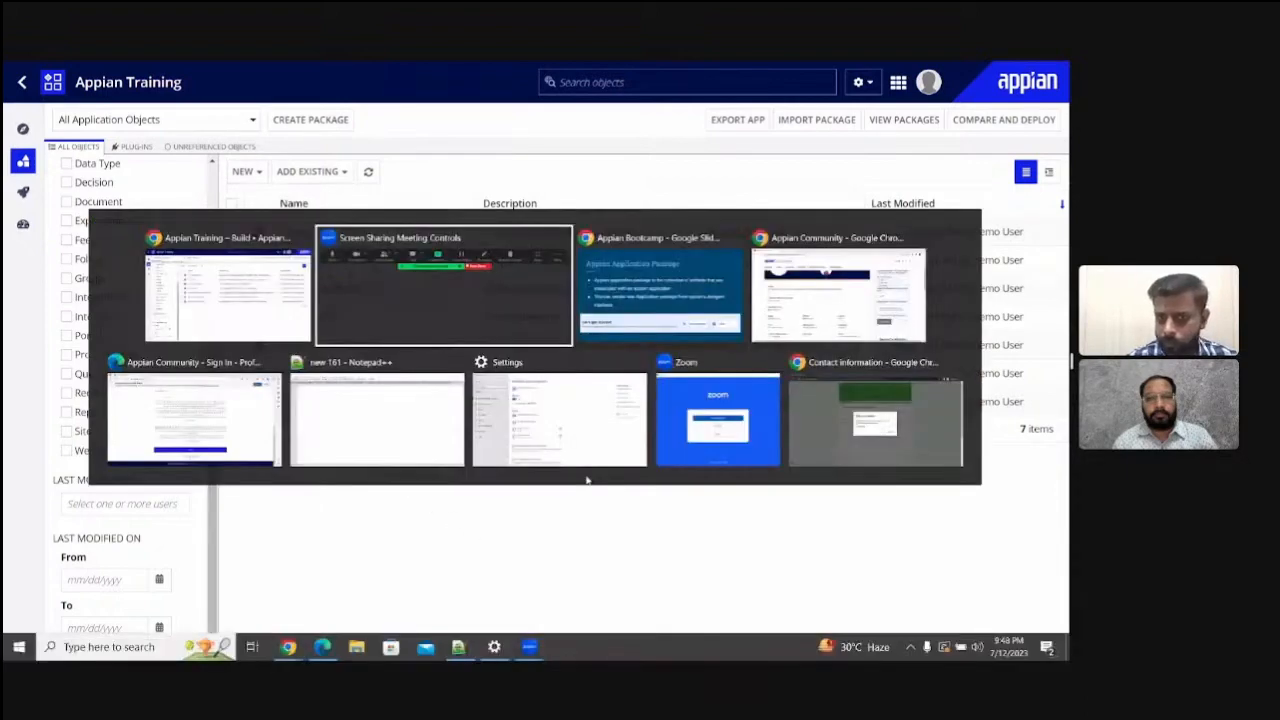
key(alt+Tab)
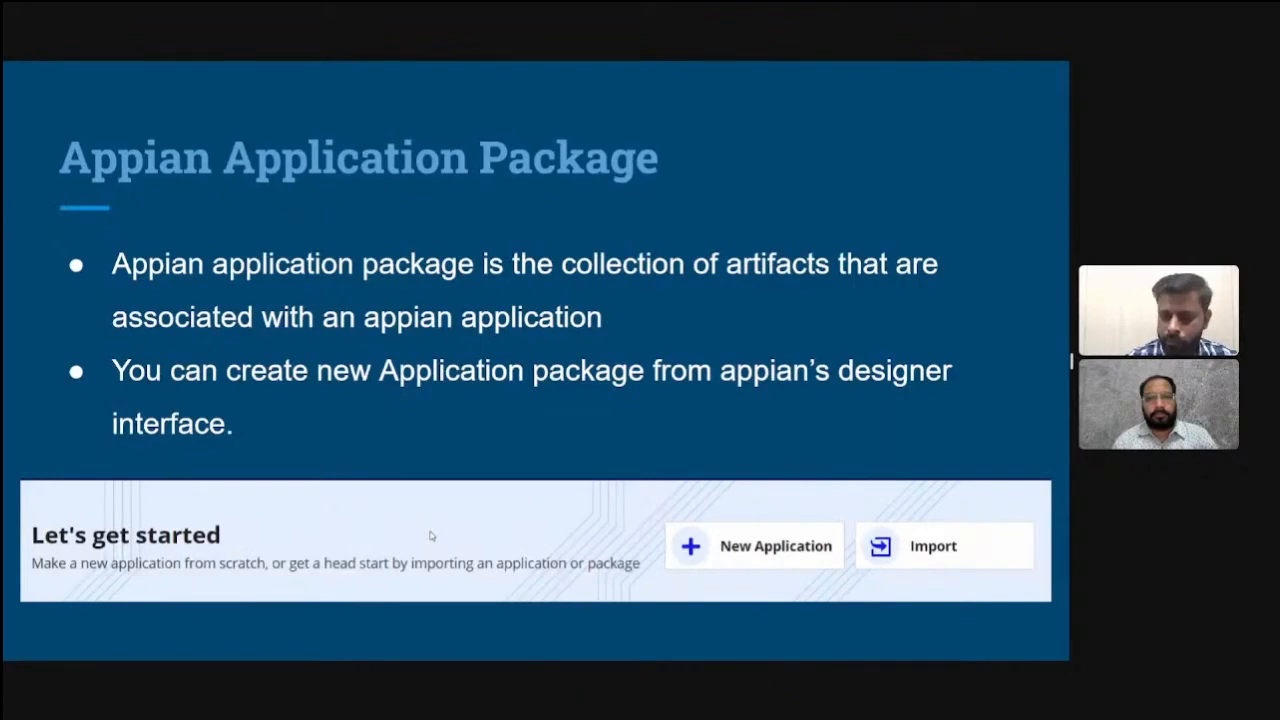
key(Right)
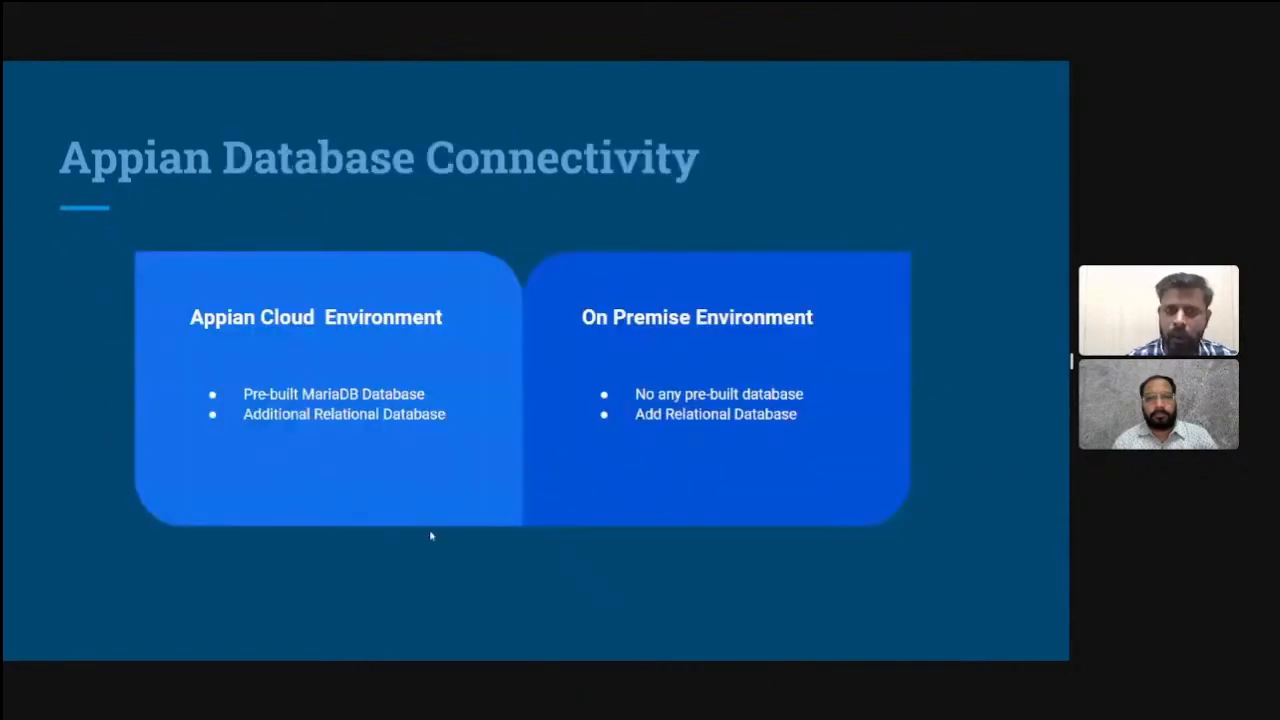
- Switch back to the Appian Training application and look at the databases offered under Cloud Database
key(alt+Tab)
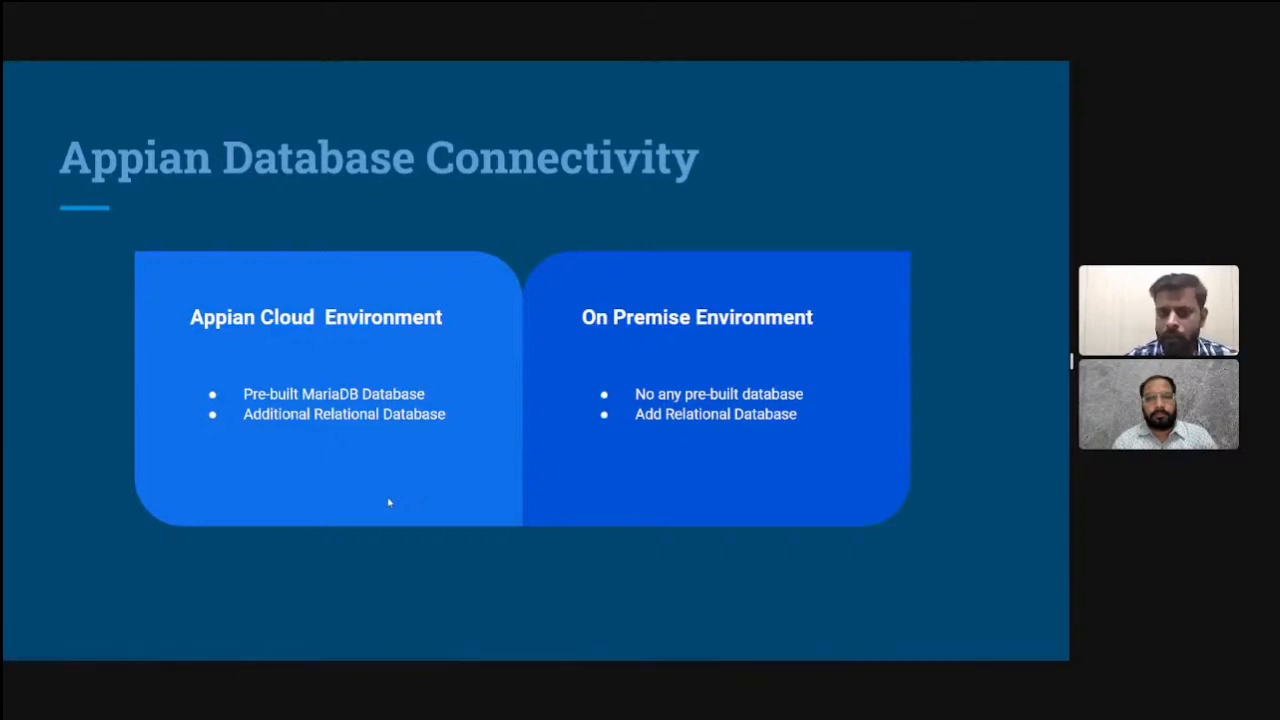
key(alt+Tab)
key(Tab)
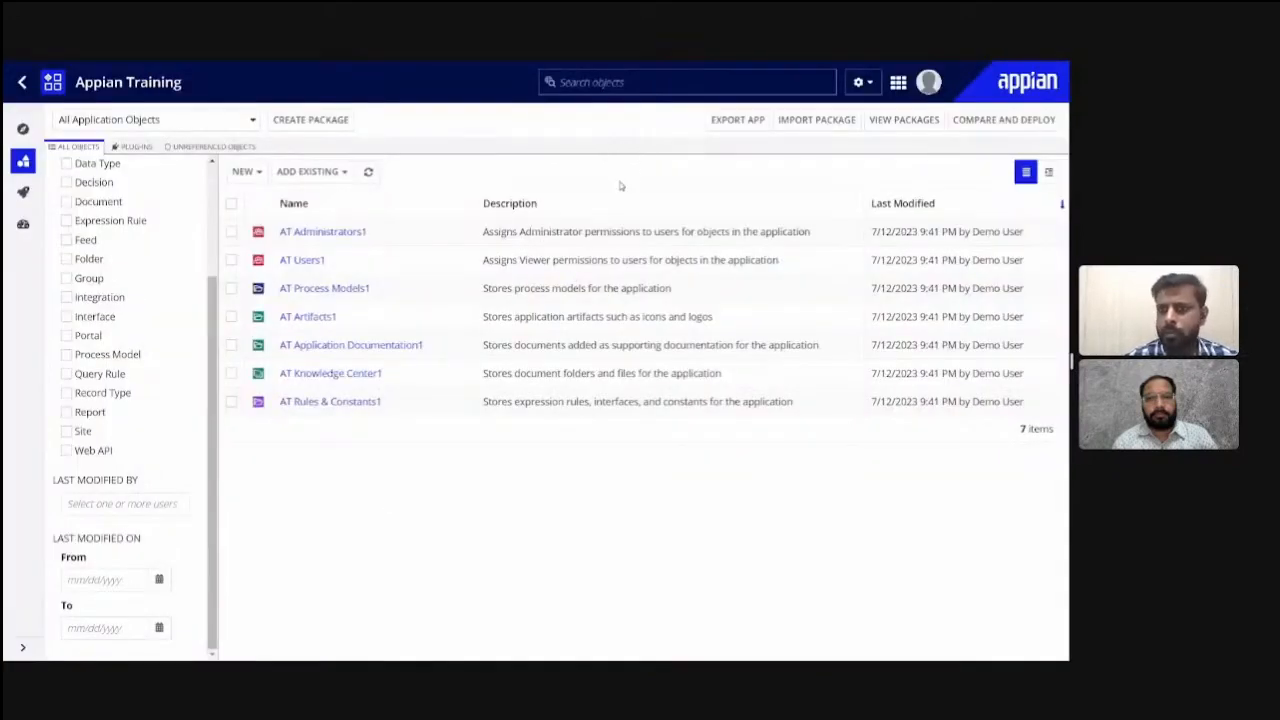
click(899, 84)
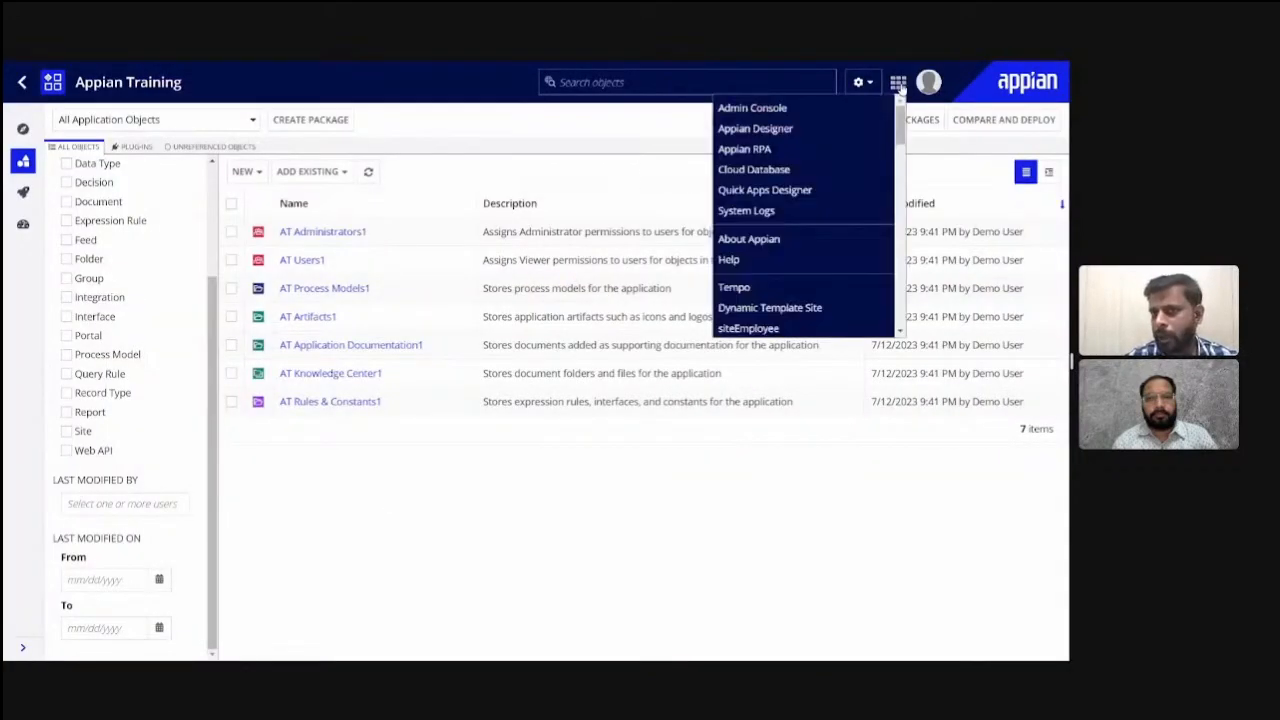
mouse_move(745, 175)
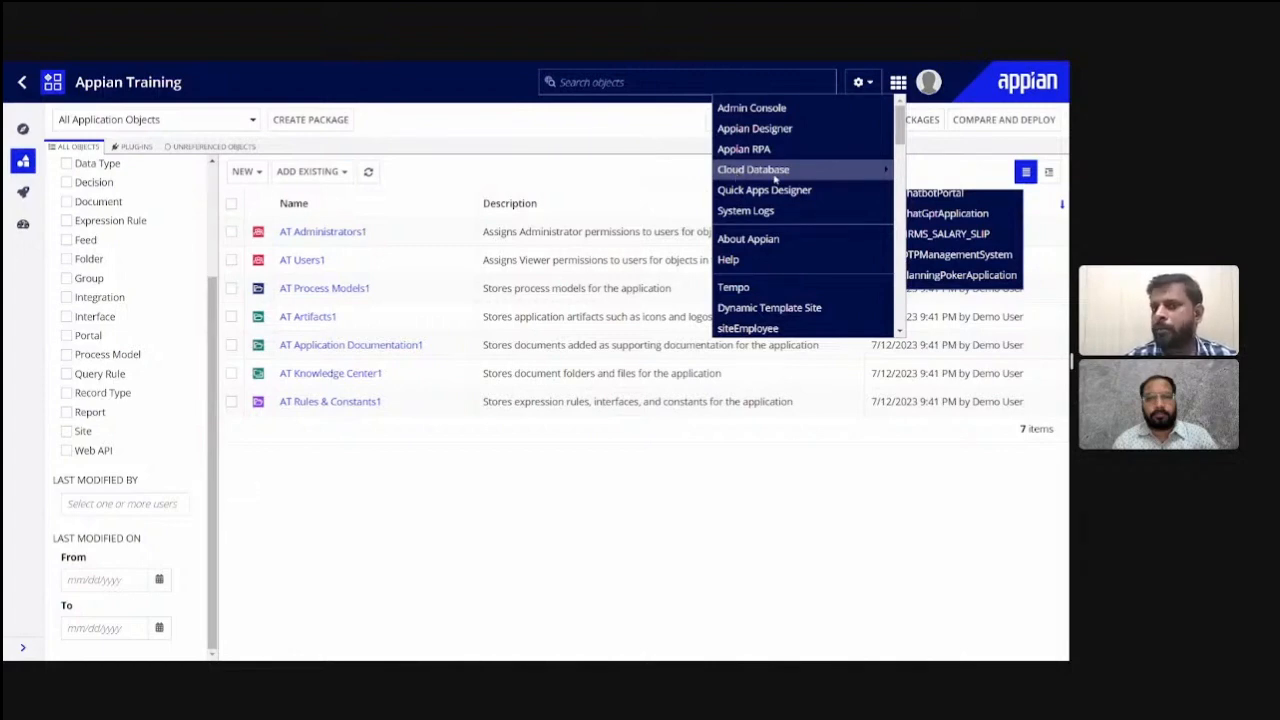
click(873, 174)
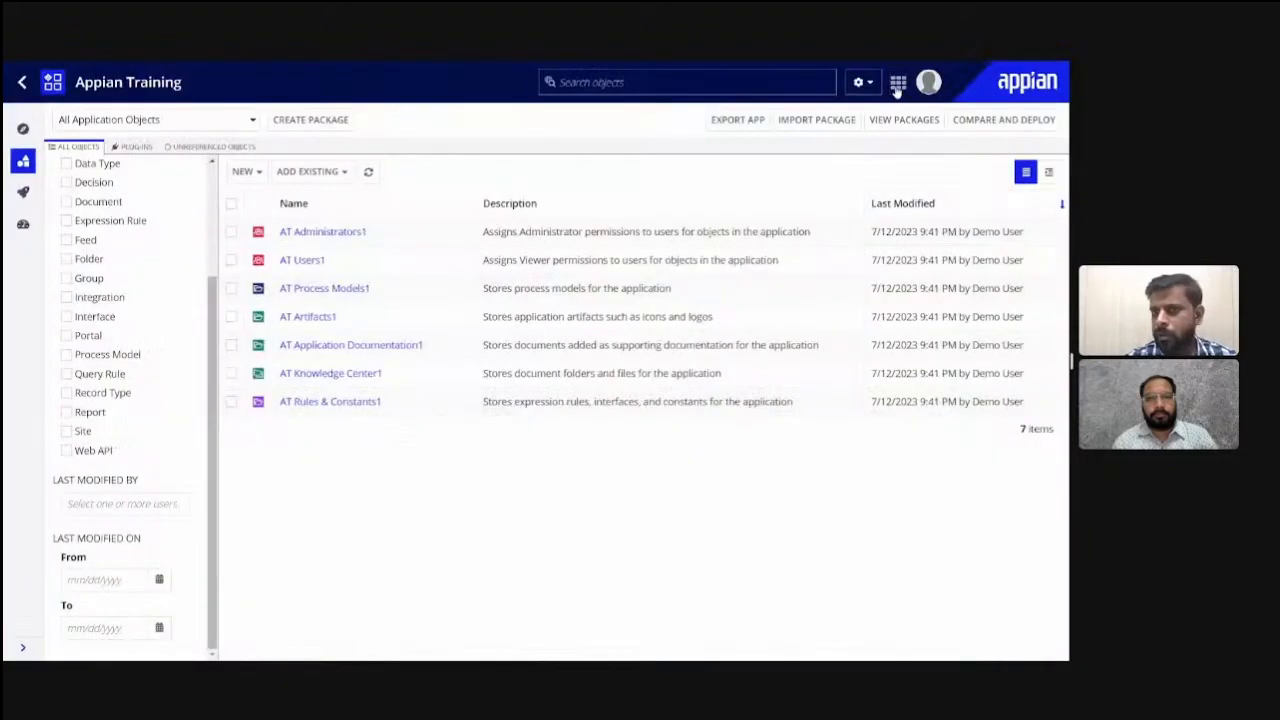
click(897, 84)
mouse_move(846, 178)
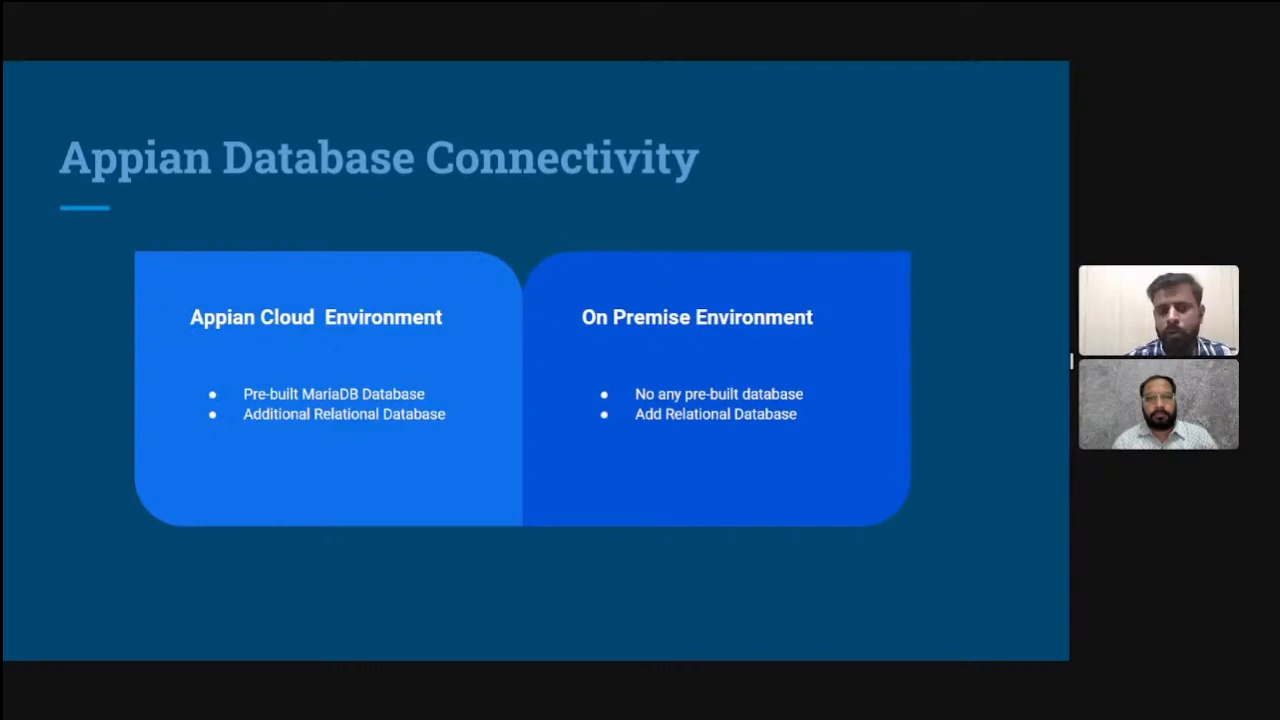
- Return from the slides to Appian and open the Data Sources page of the Admin Console
key(alt+Tab)
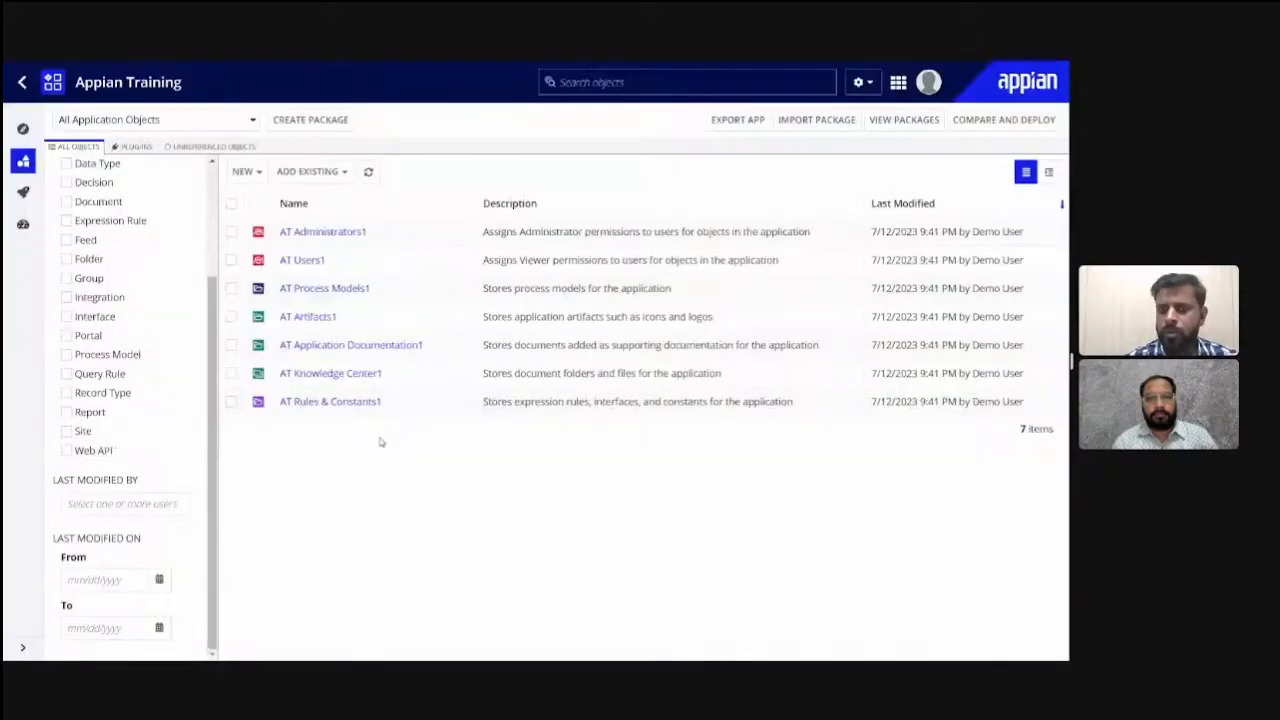
click(898, 85)
click(759, 112)
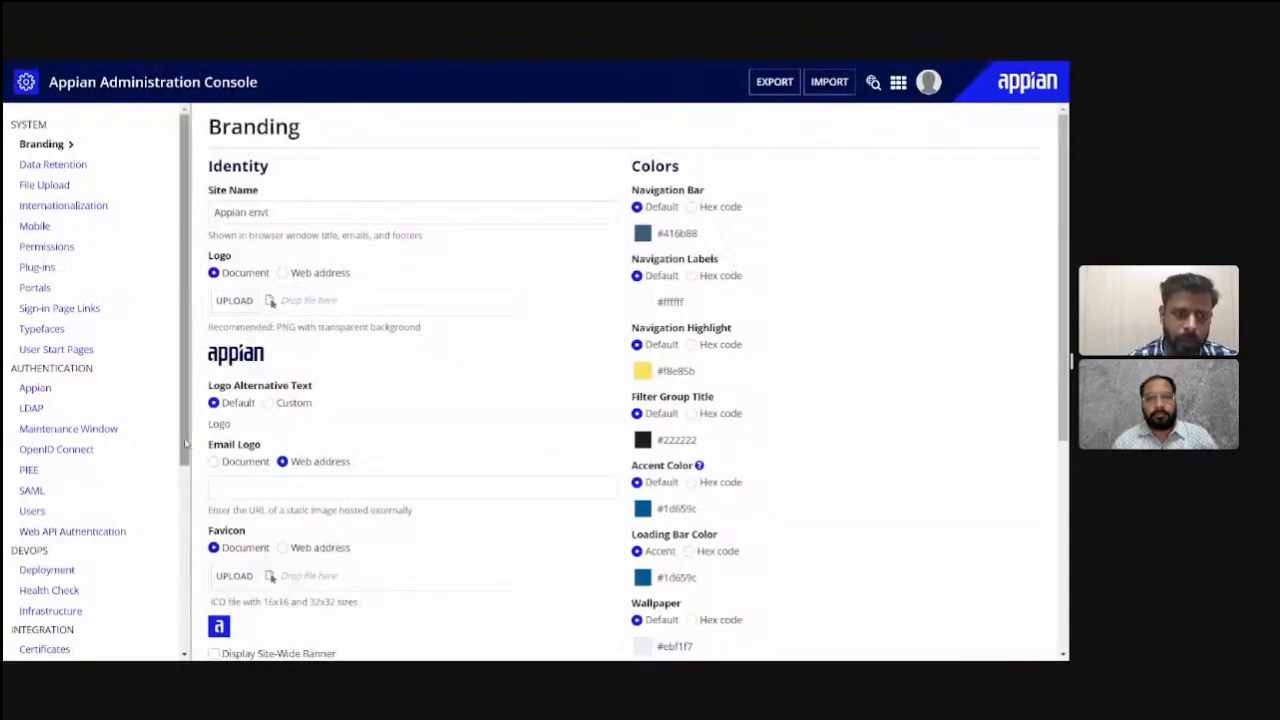
scroll(186, 473, down, 1)
scroll(186, 473, down, 3)
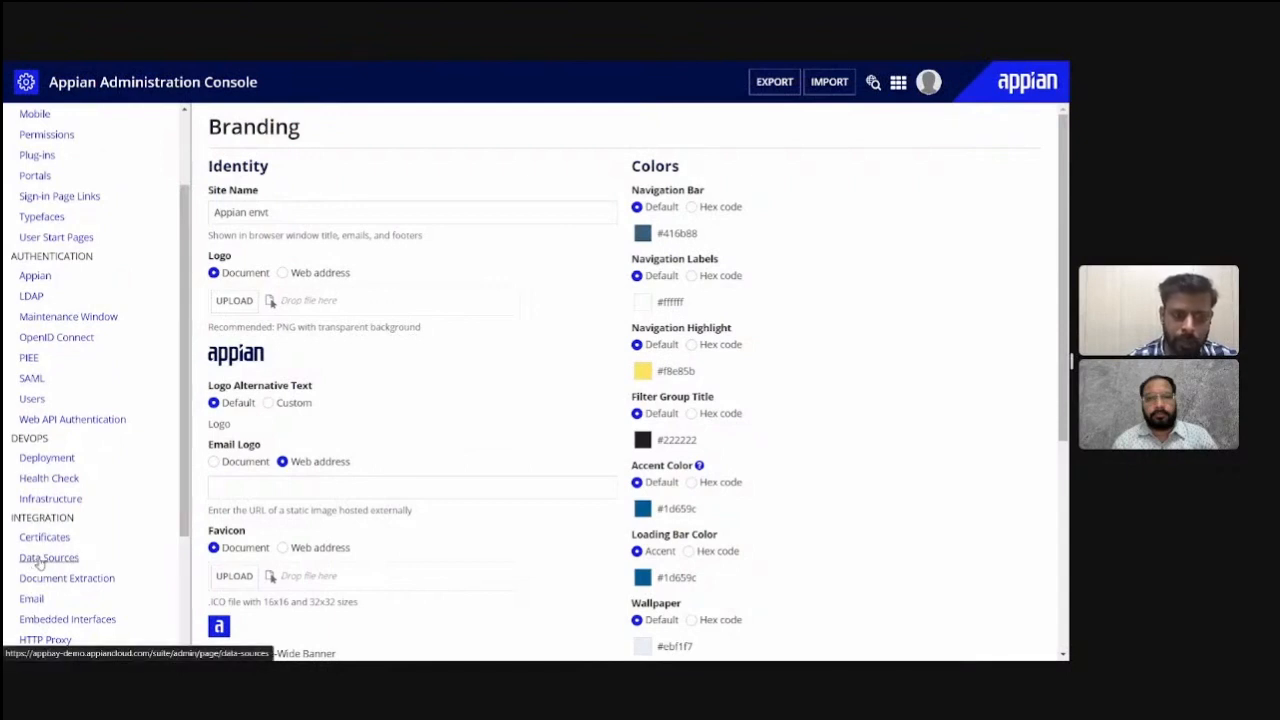
click(40, 560)
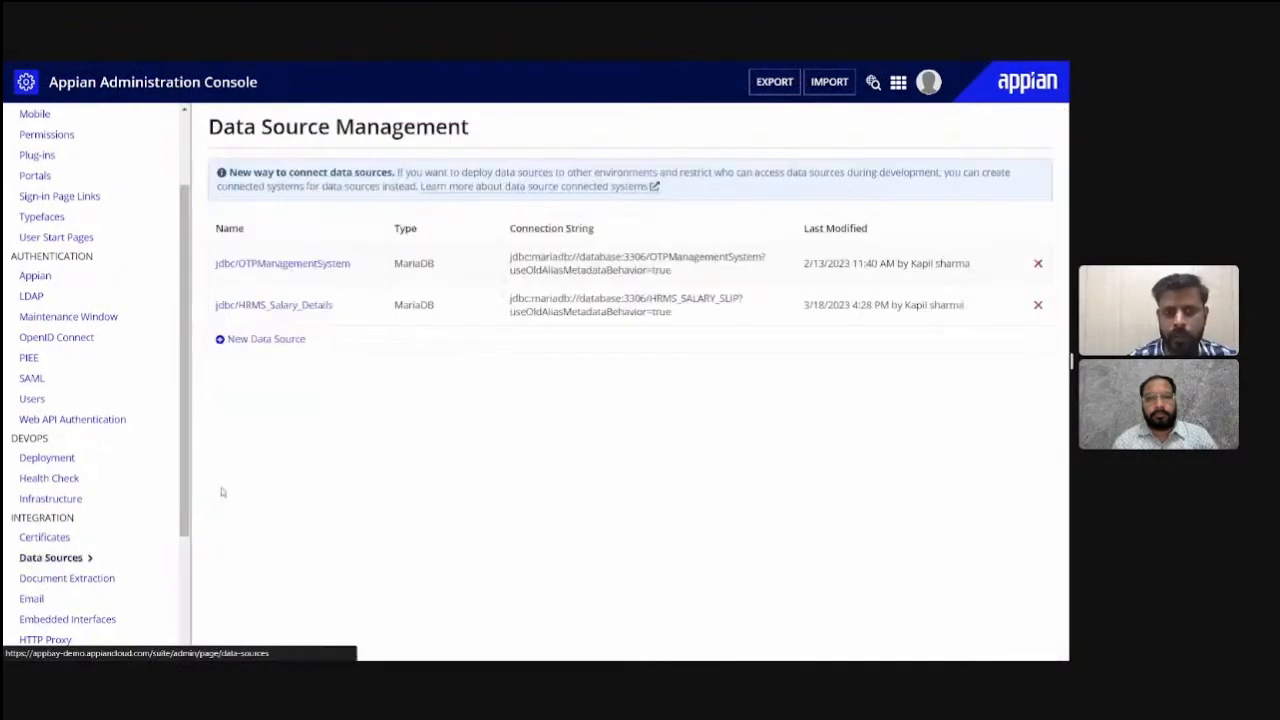
- Open a new data source configuration, examine its name, database type options, connection string and credential fields, and close it without saving
click(263, 339)
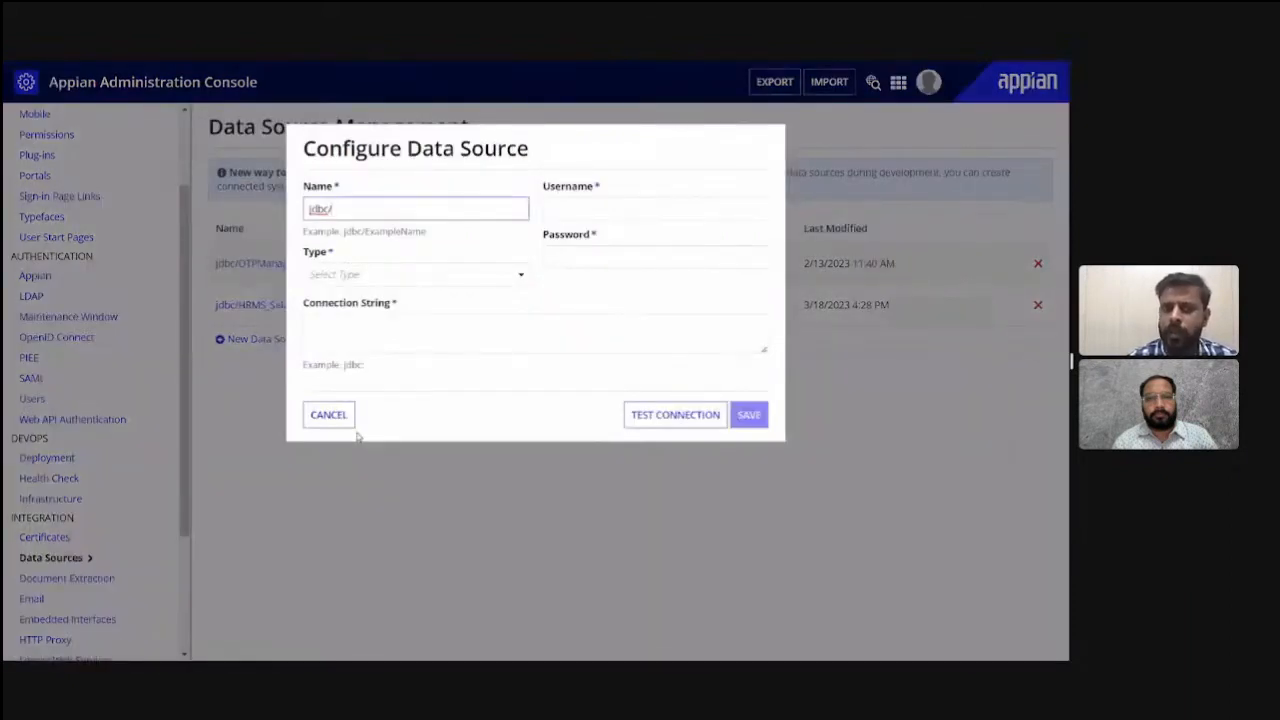
click(434, 385)
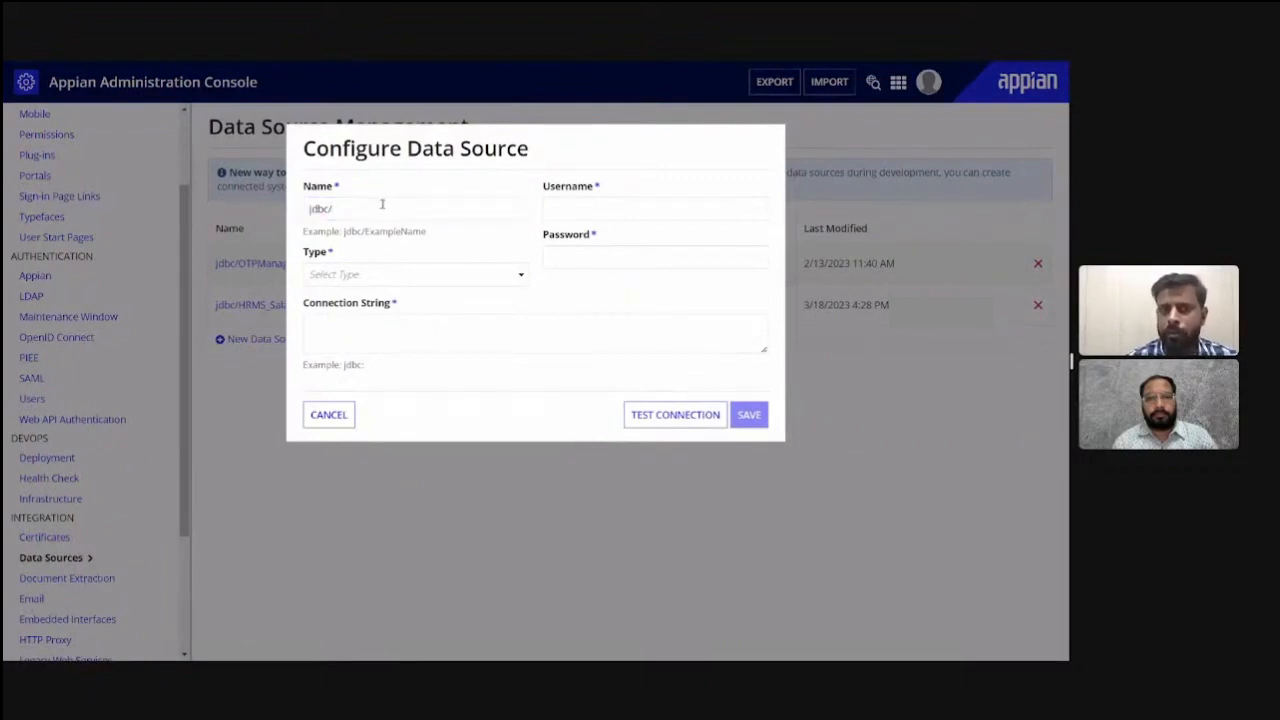
click(382, 205)
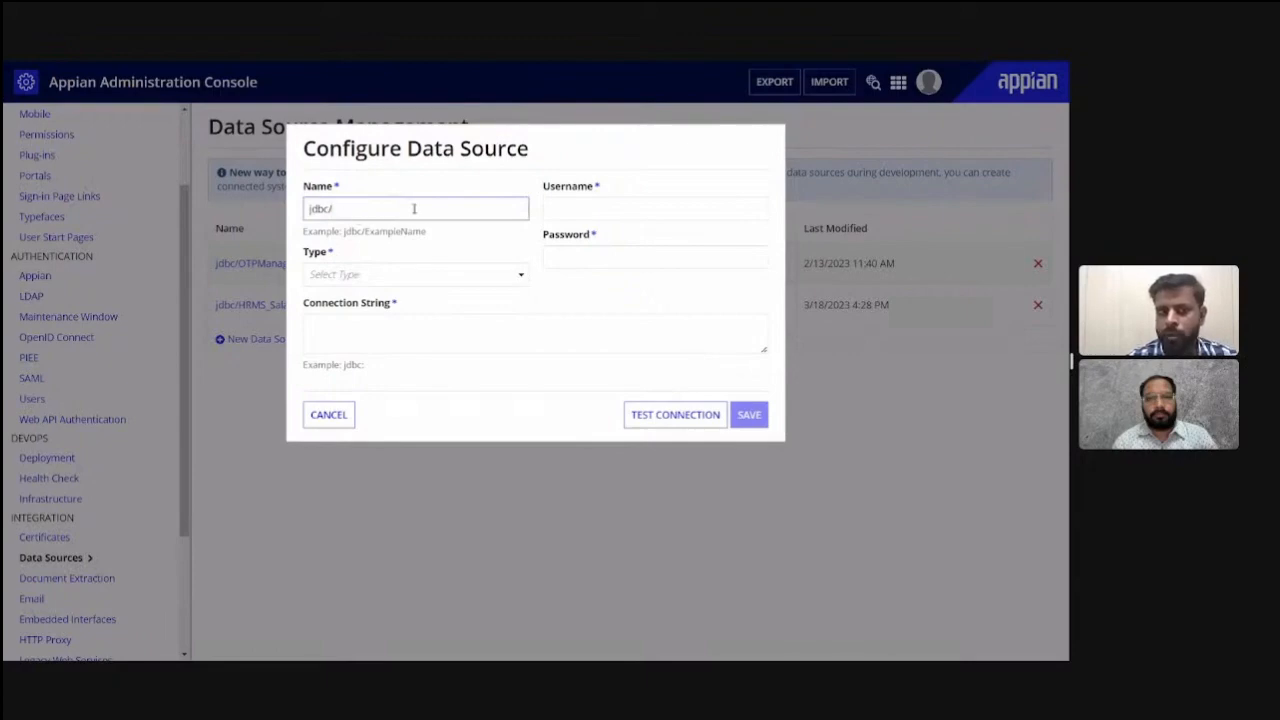
click(443, 280)
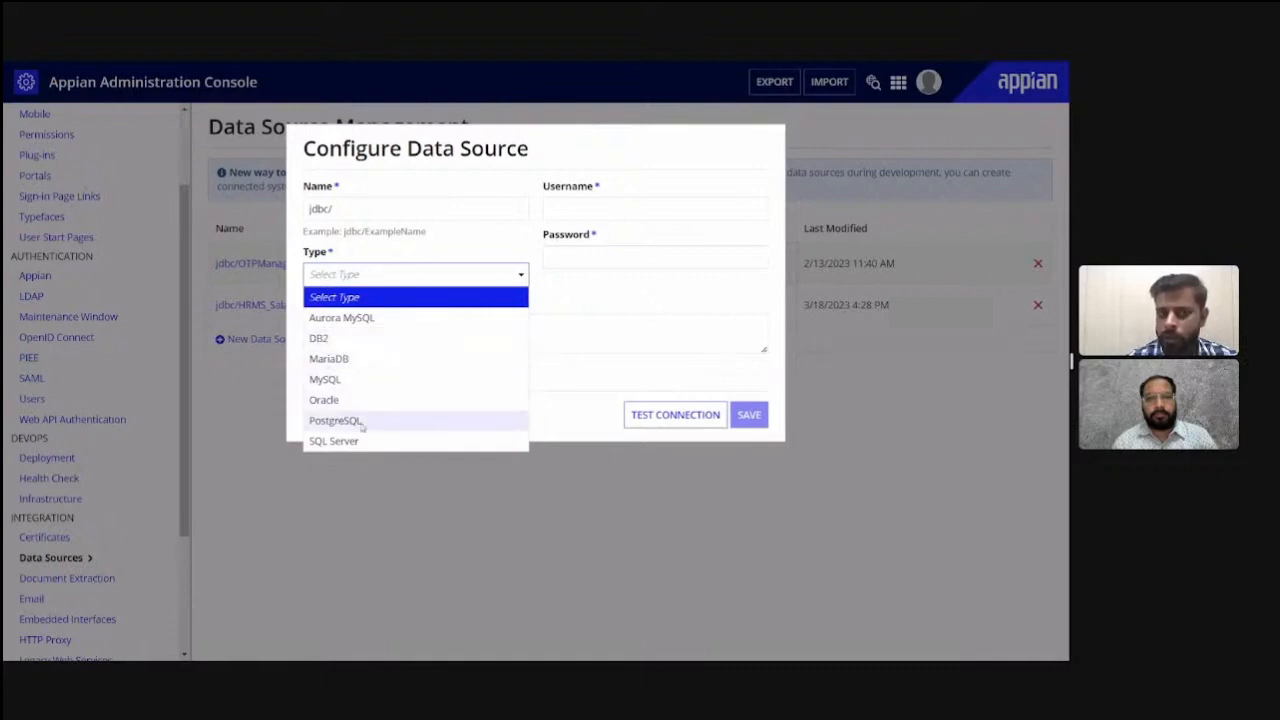
click(546, 426)
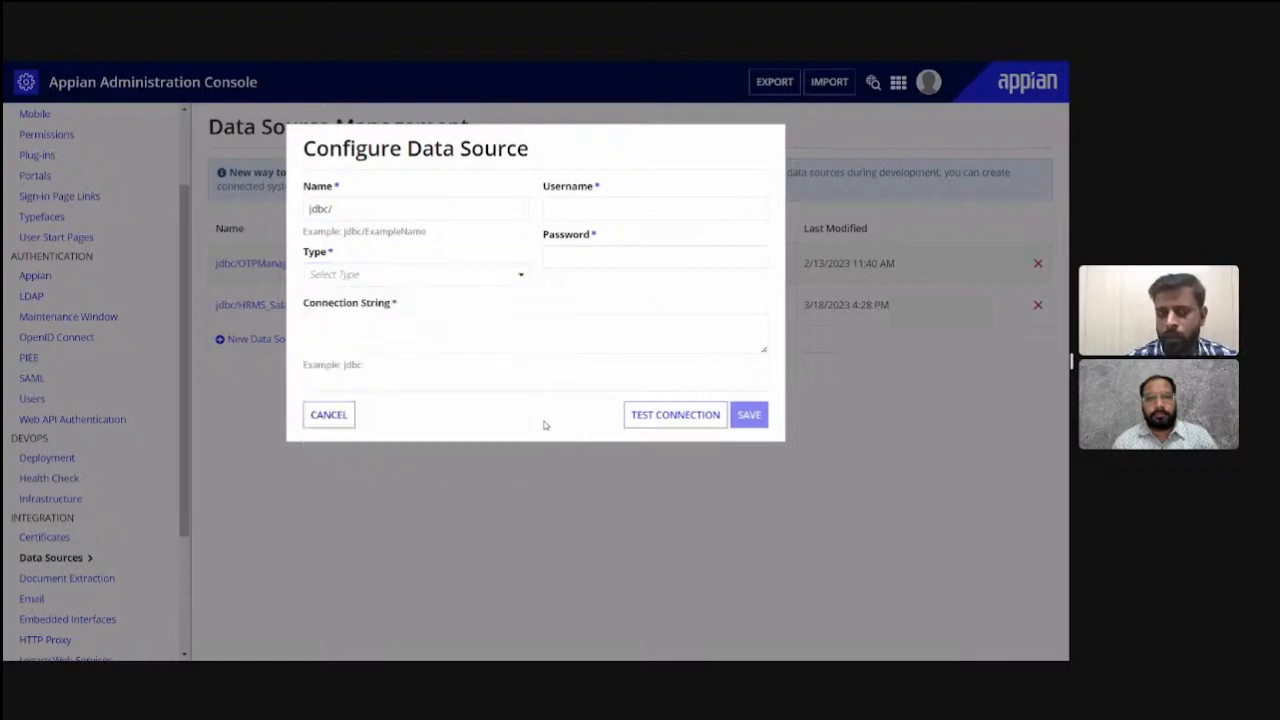
click(448, 329)
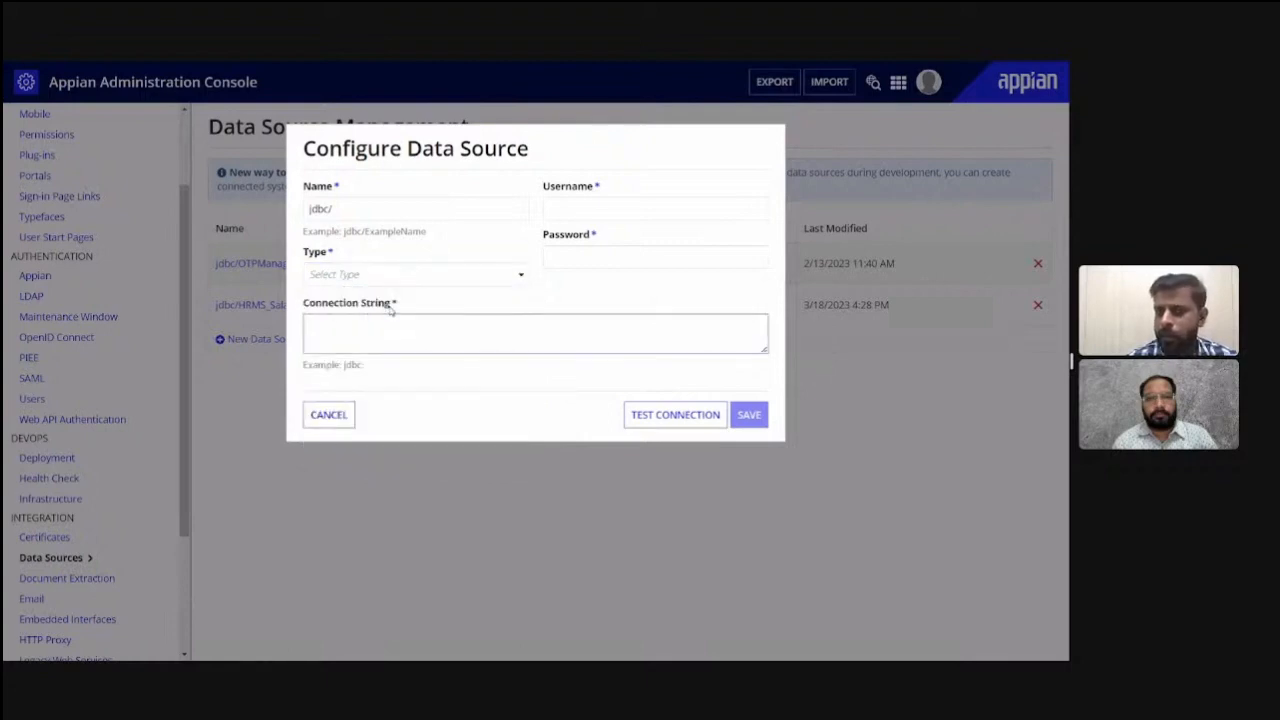
click(590, 210)
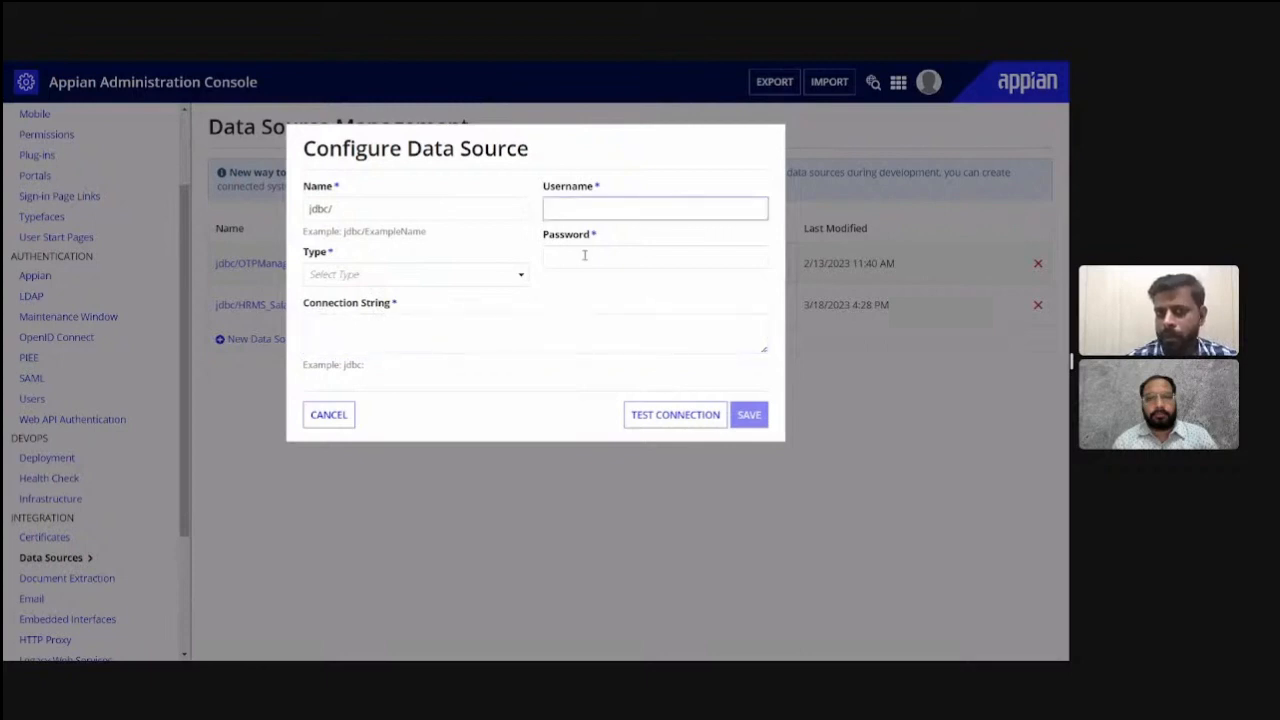
click(583, 255)
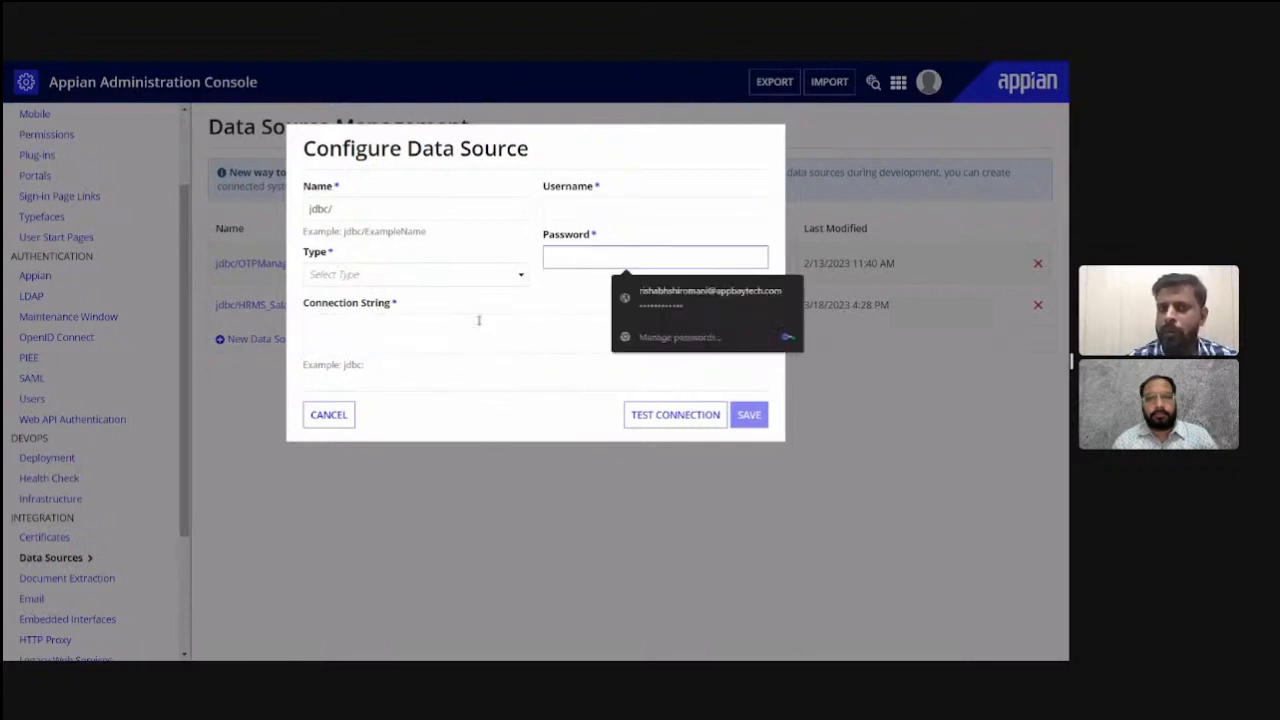
click(326, 413)
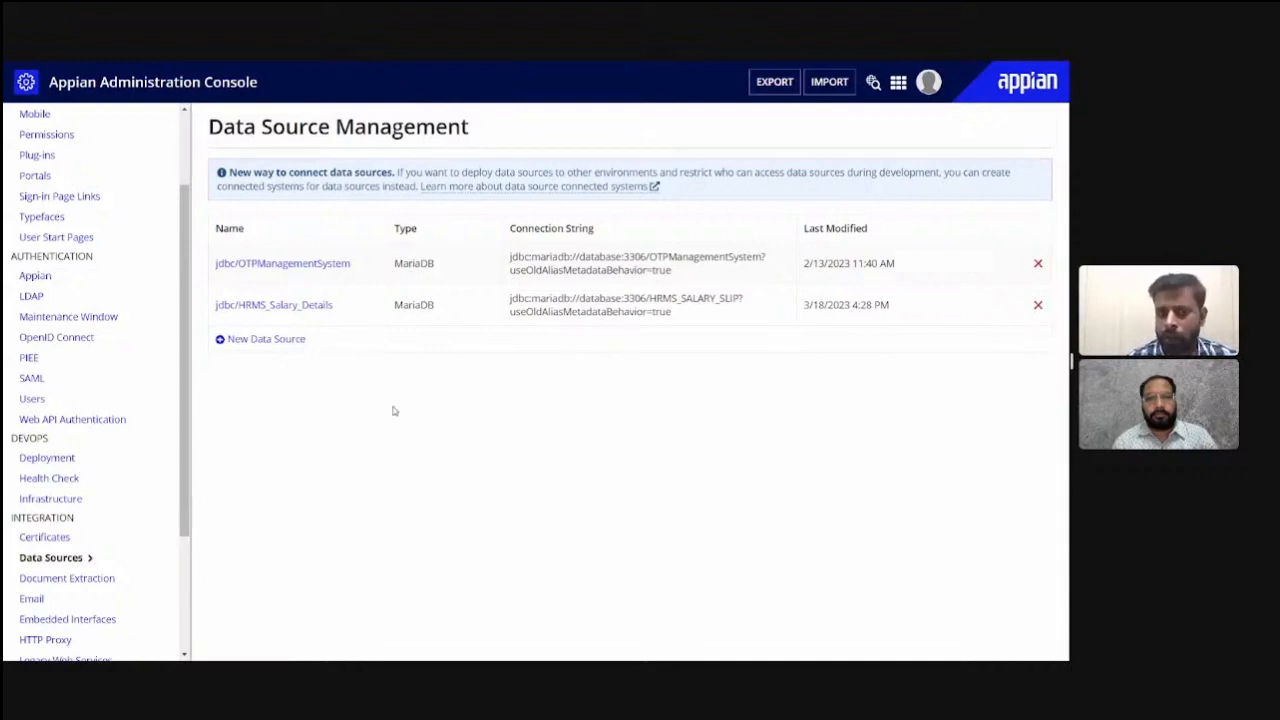
- Review the Appian Database Connectivity slide alongside the Admin Console's Data Sources page, and look at the blank data source form again without saving
key(alt+Tab)
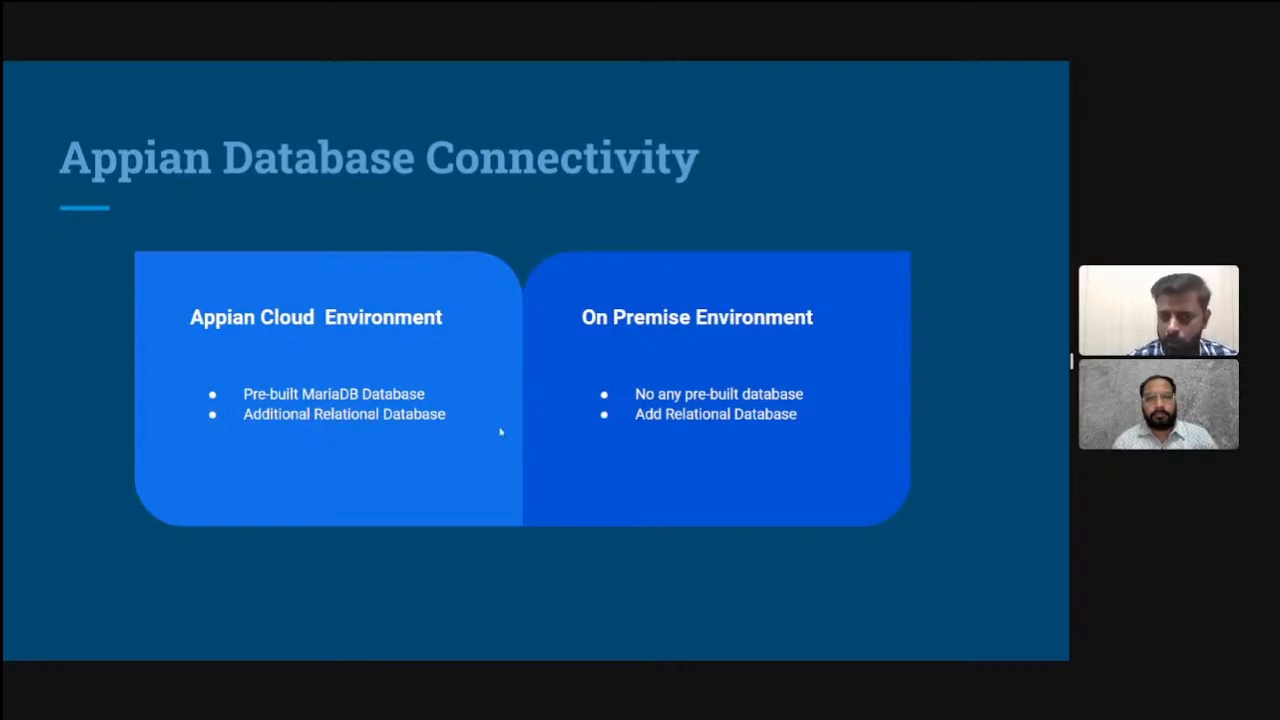
click(394, 423)
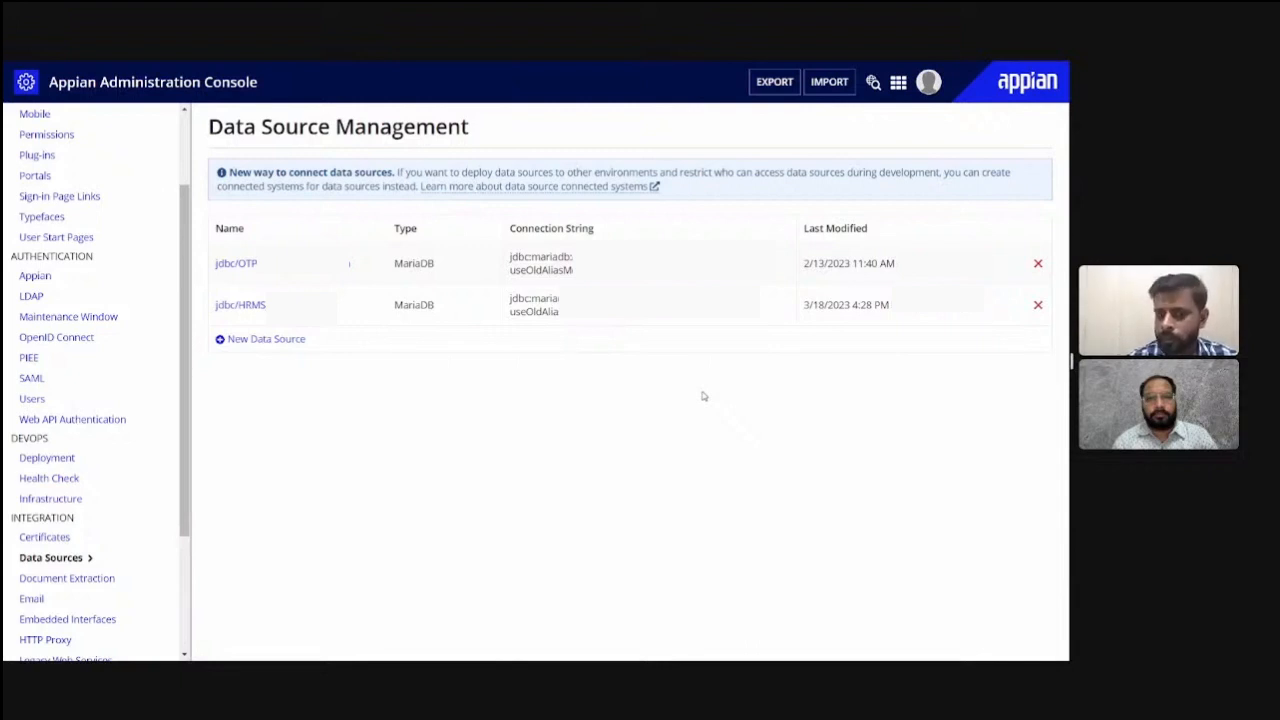
key(alt+Tab)
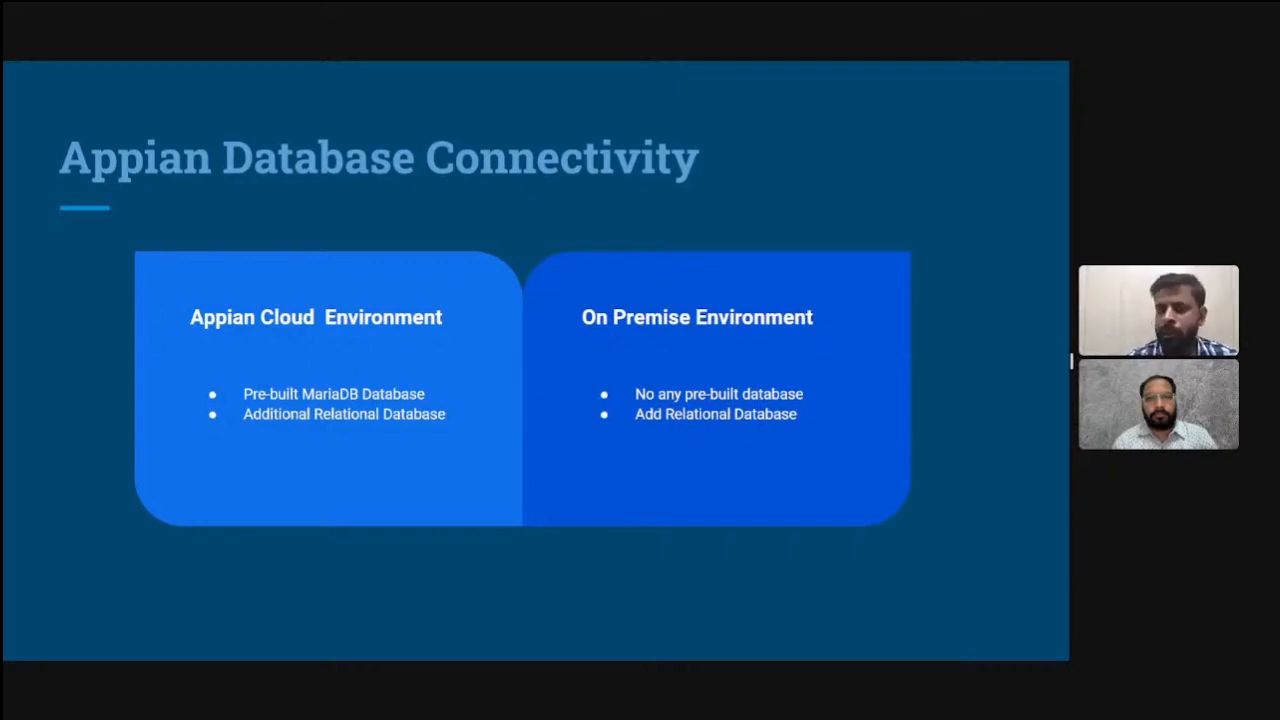
key(alt+Tab)
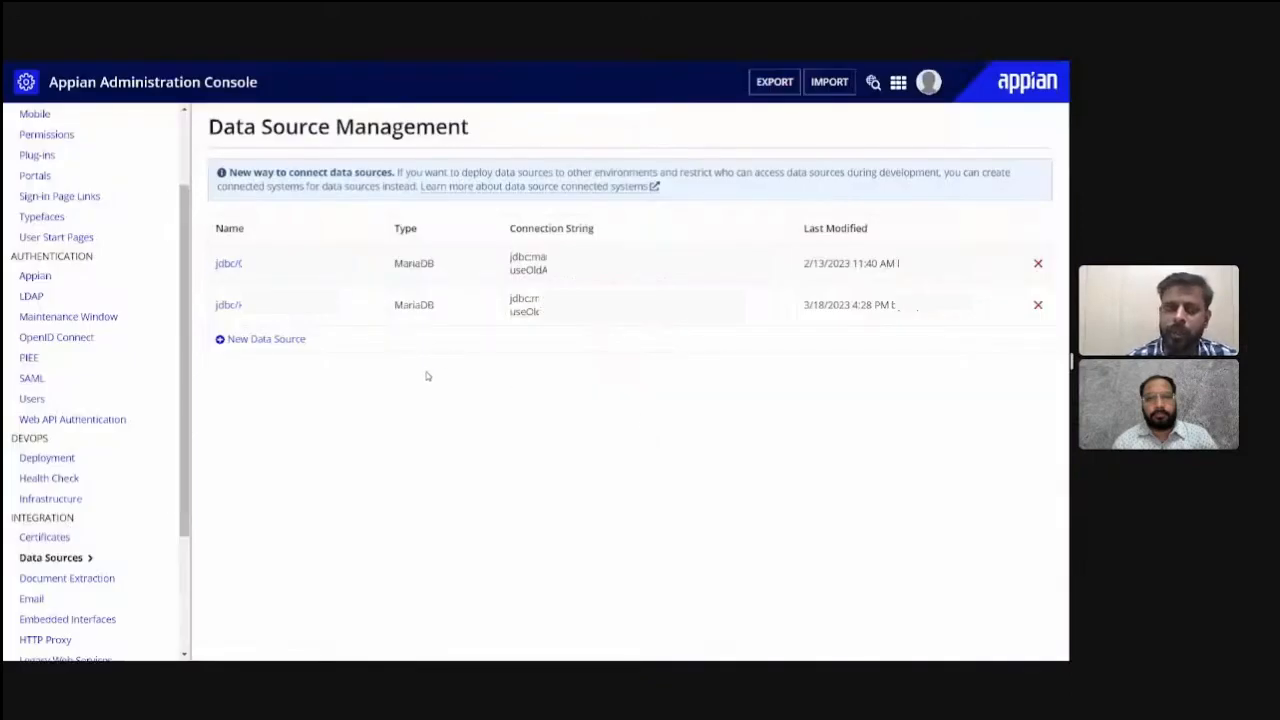
click(266, 339)
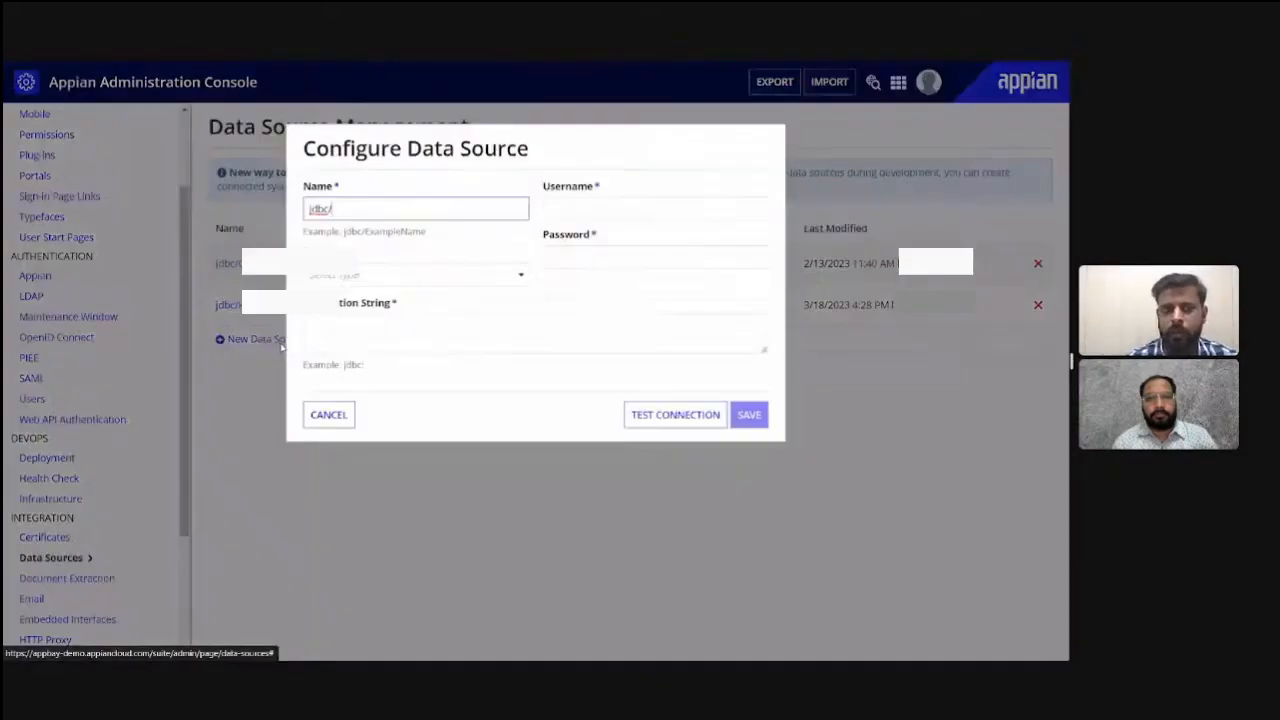
click(337, 414)
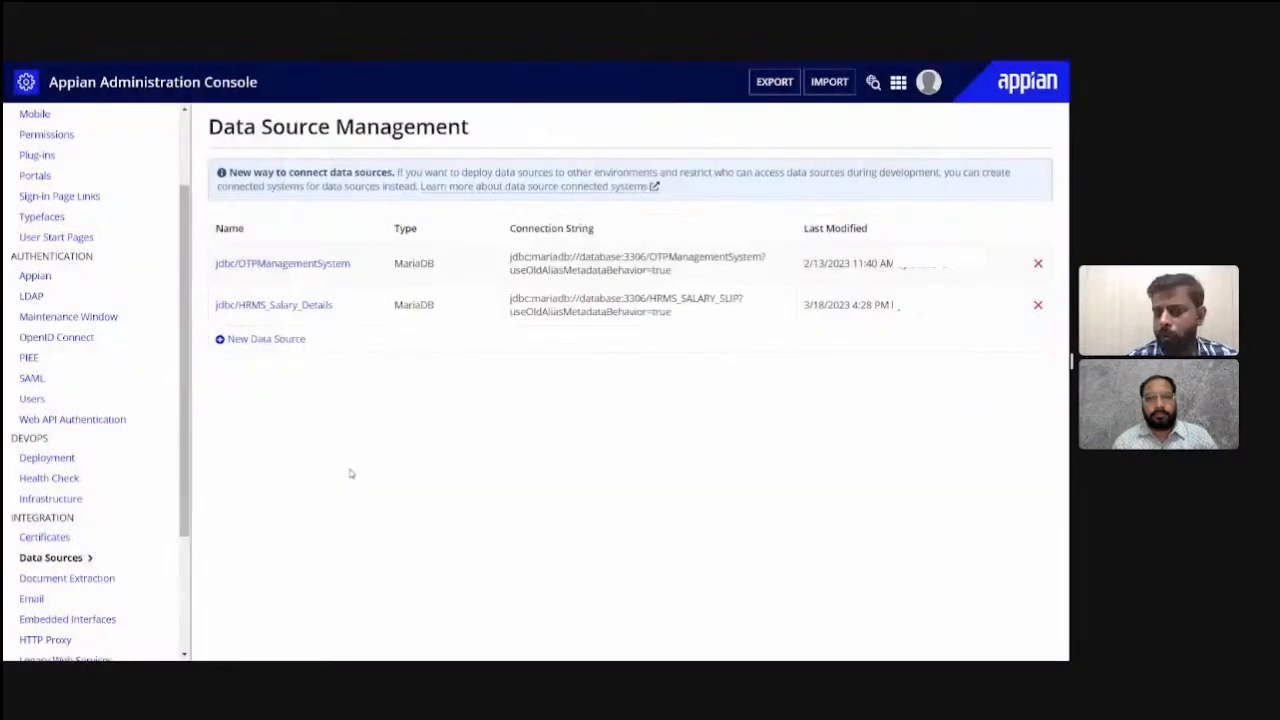
- Switch to the Appian Bootcamp slides and advance to the Appian App Market slide
key(alt+Tab)
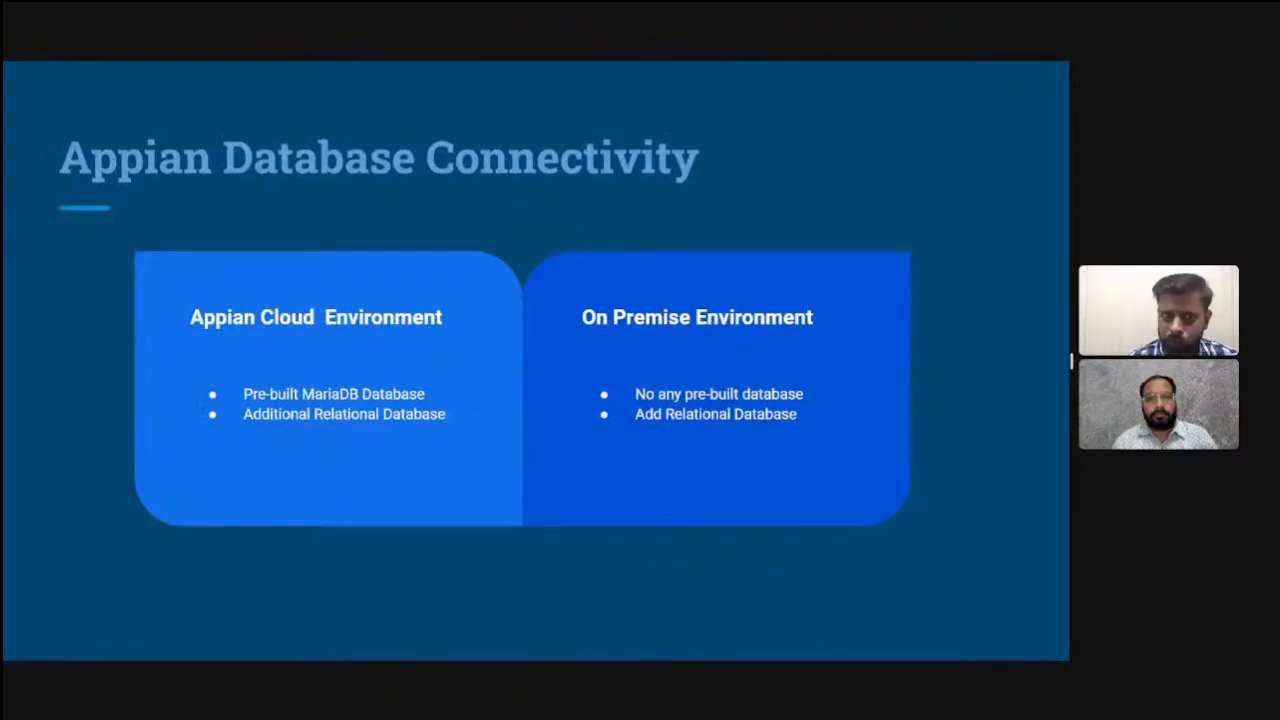
key(Right)
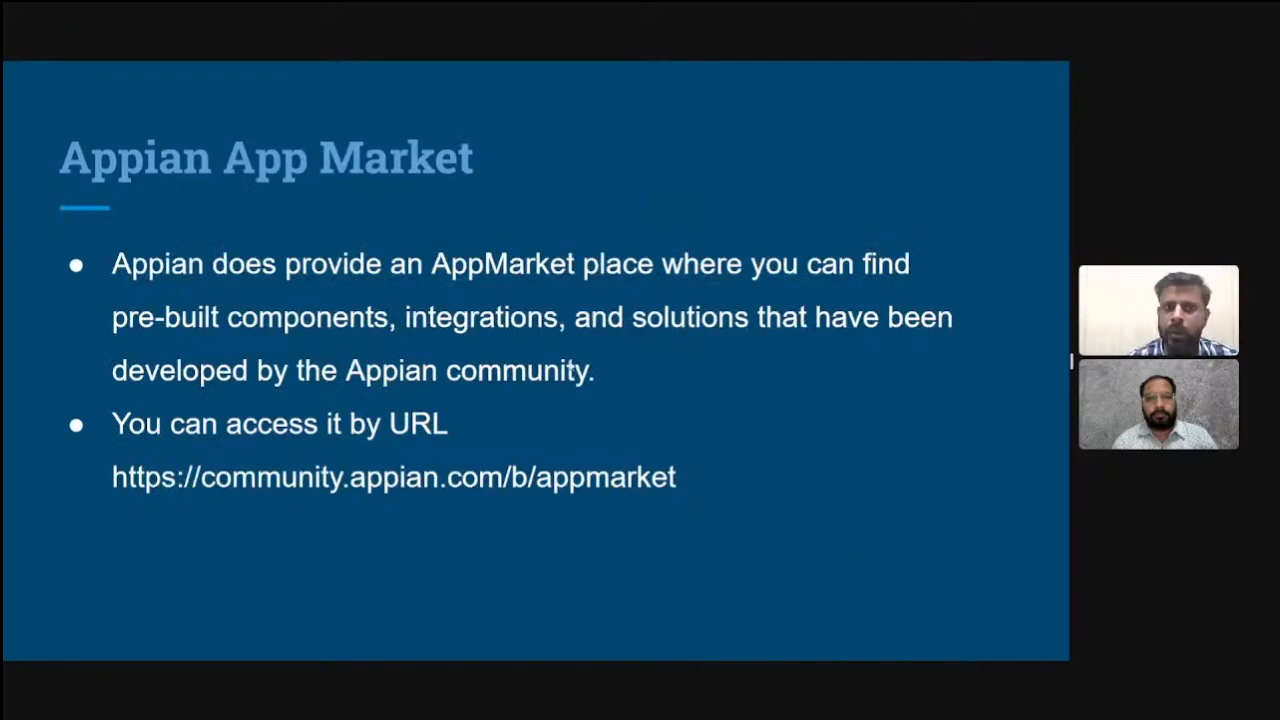